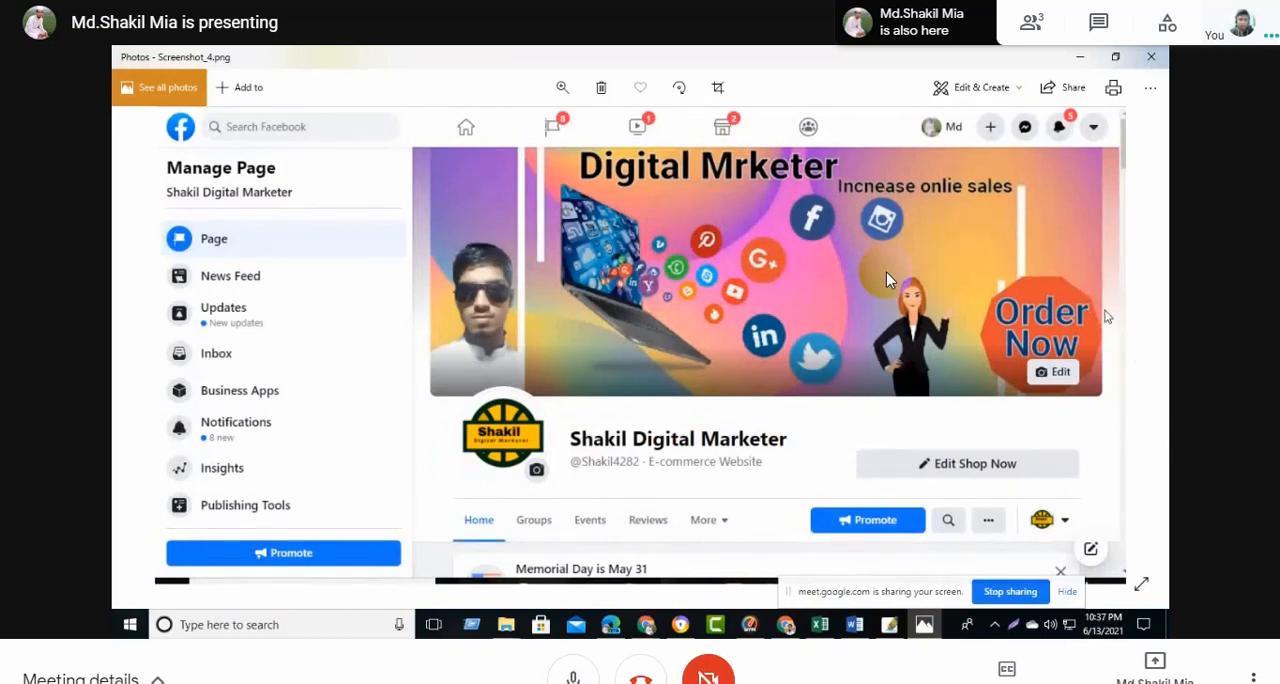
- Minimize the photo viewer, open "GROW YOU BUSINSS WI (1)" from the fb page folder in fivarr gig on drive E:, and maximize its window
{"action": "left_click", "coordinate": [1082, 62]}
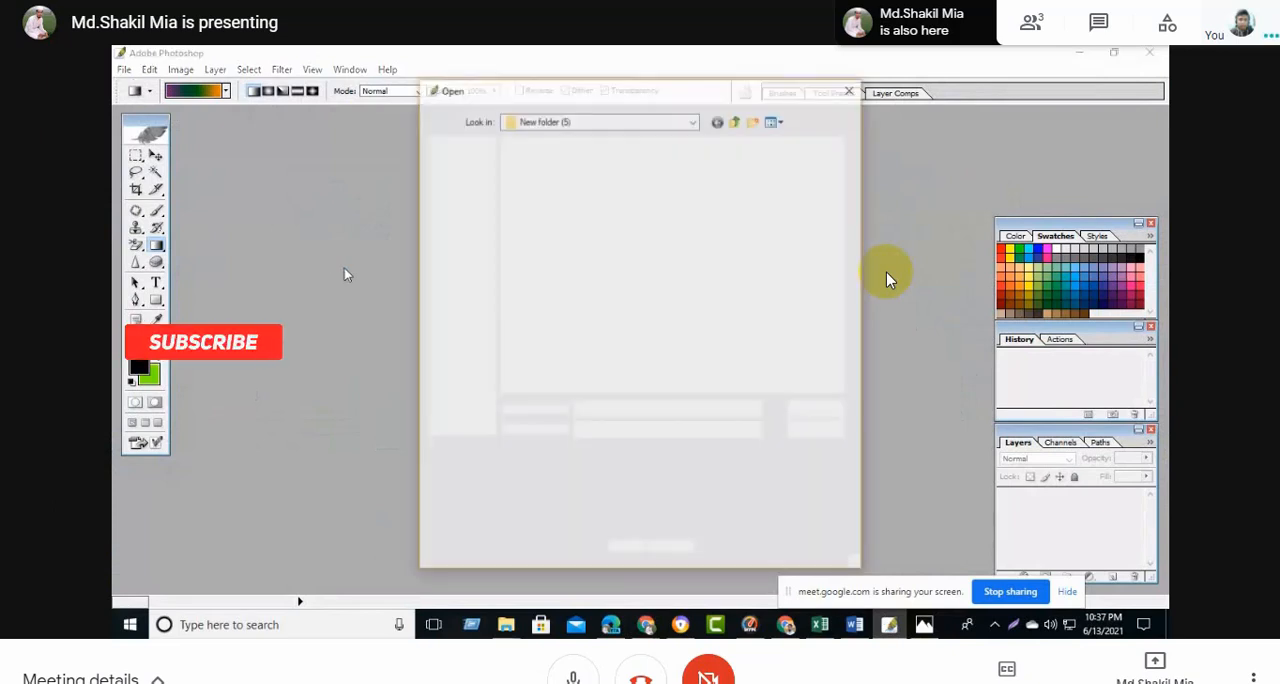
{"action": "left_click", "coordinate": [488, 308]}
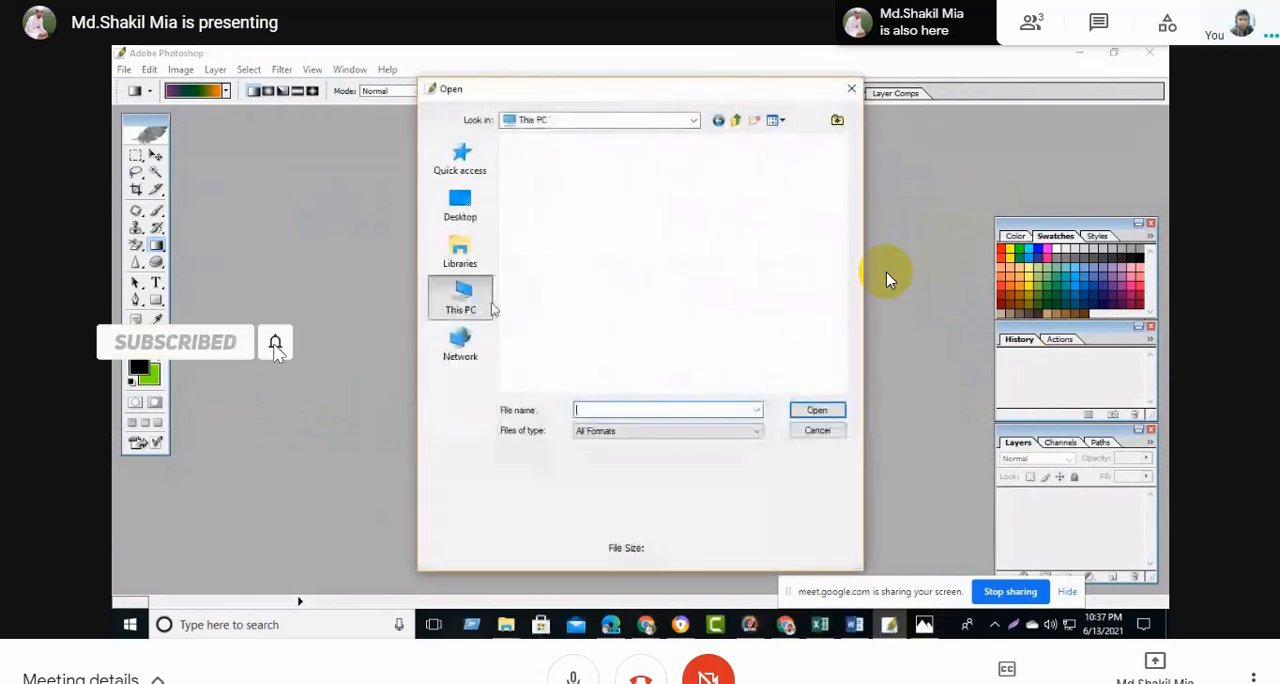
{"action": "scroll", "coordinate": [612, 300], "scroll_direction": "down", "scroll_amount": 5}
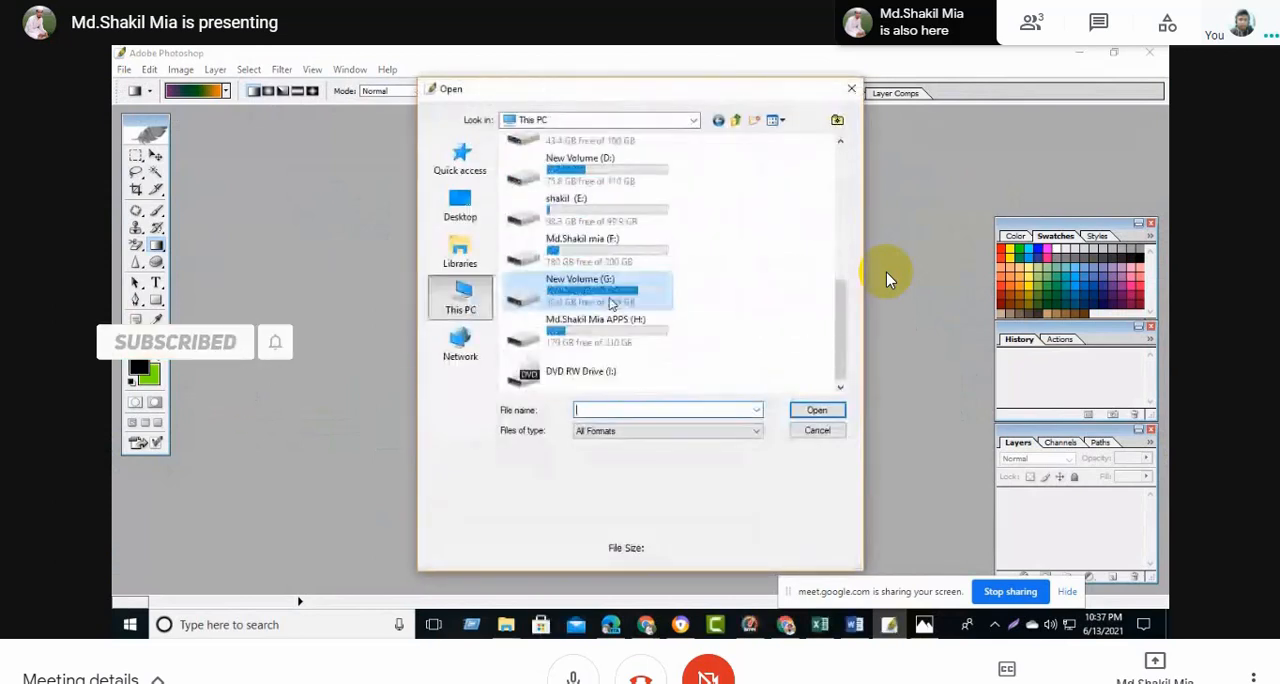
{"action": "double_click", "coordinate": [595, 217]}
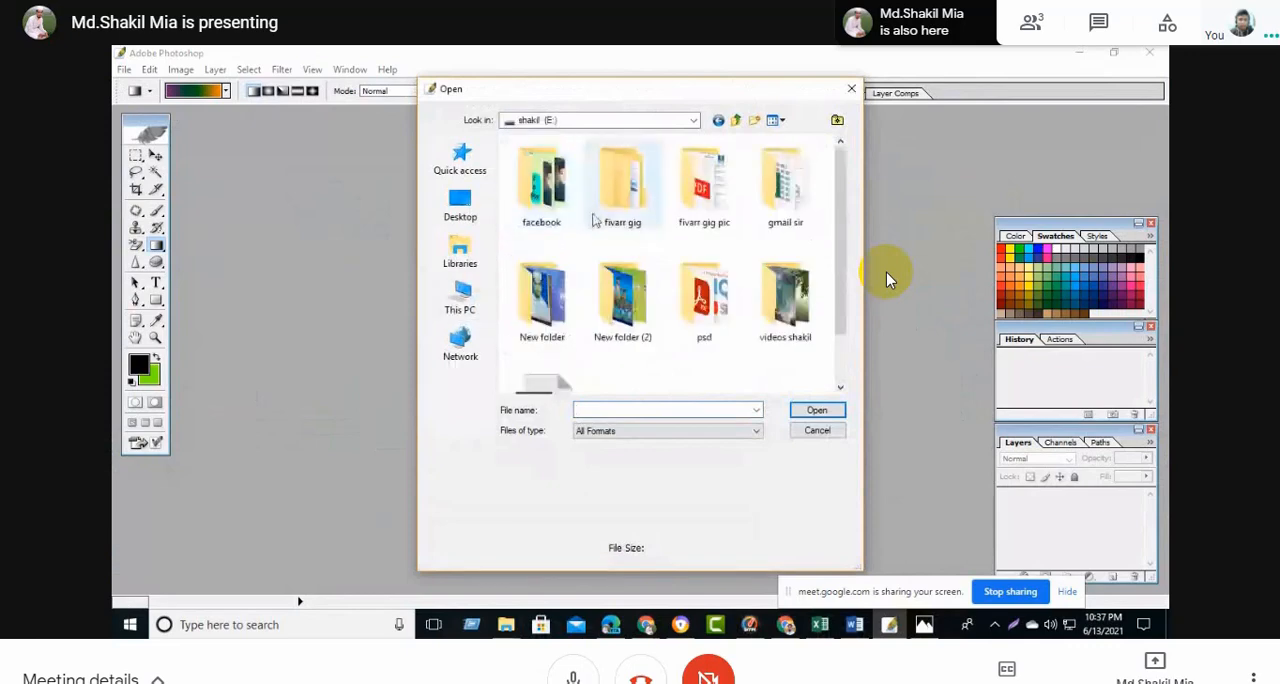
{"action": "double_click", "coordinate": [620, 205]}
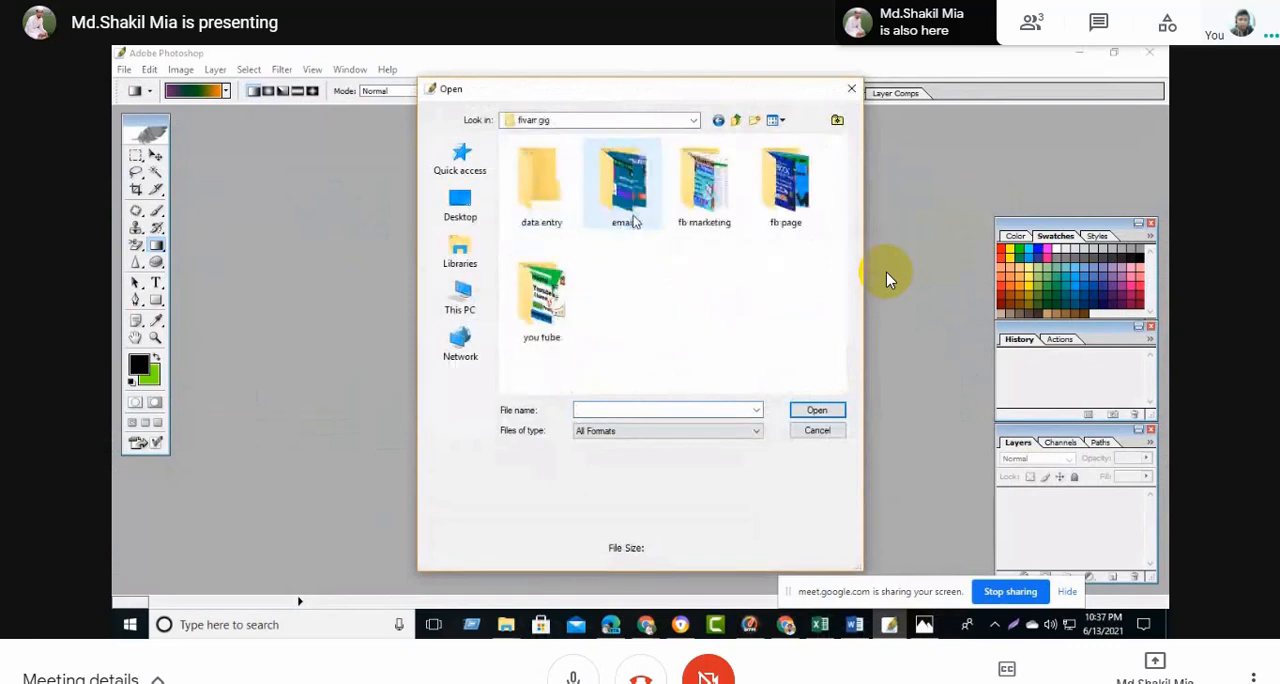
{"action": "double_click", "coordinate": [697, 222]}
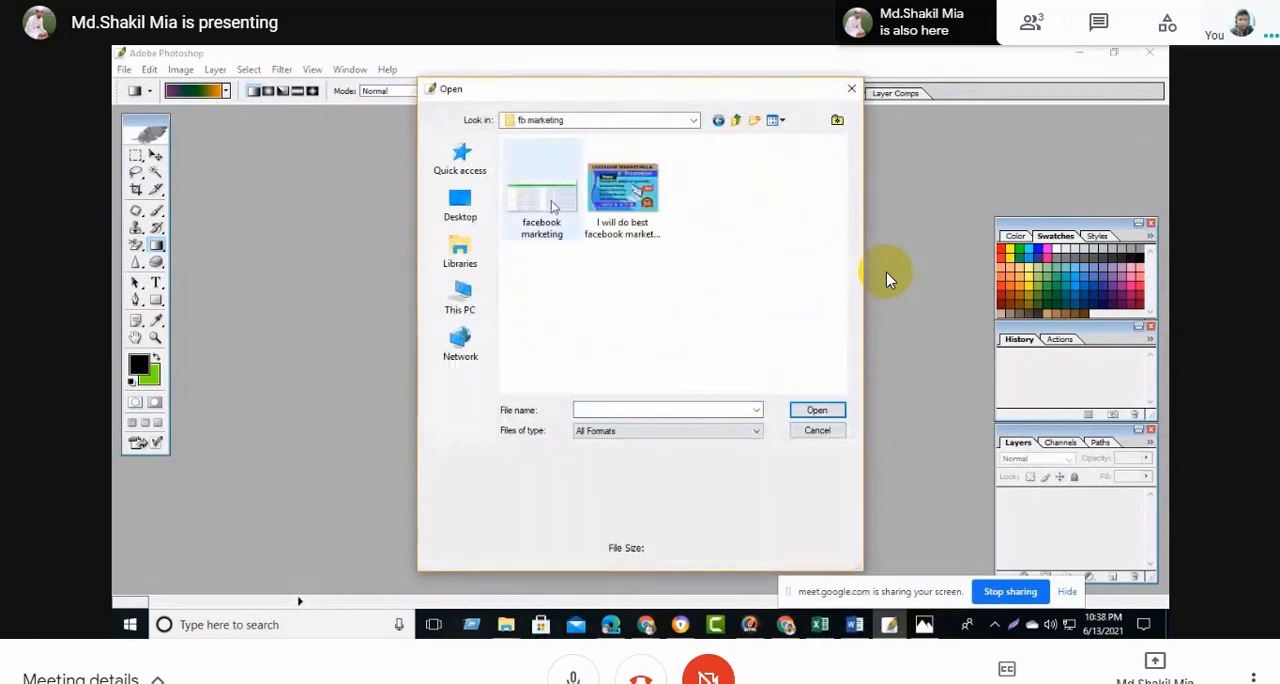
{"action": "left_click", "coordinate": [718, 120]}
{"action": "left_click", "coordinate": [790, 220]}
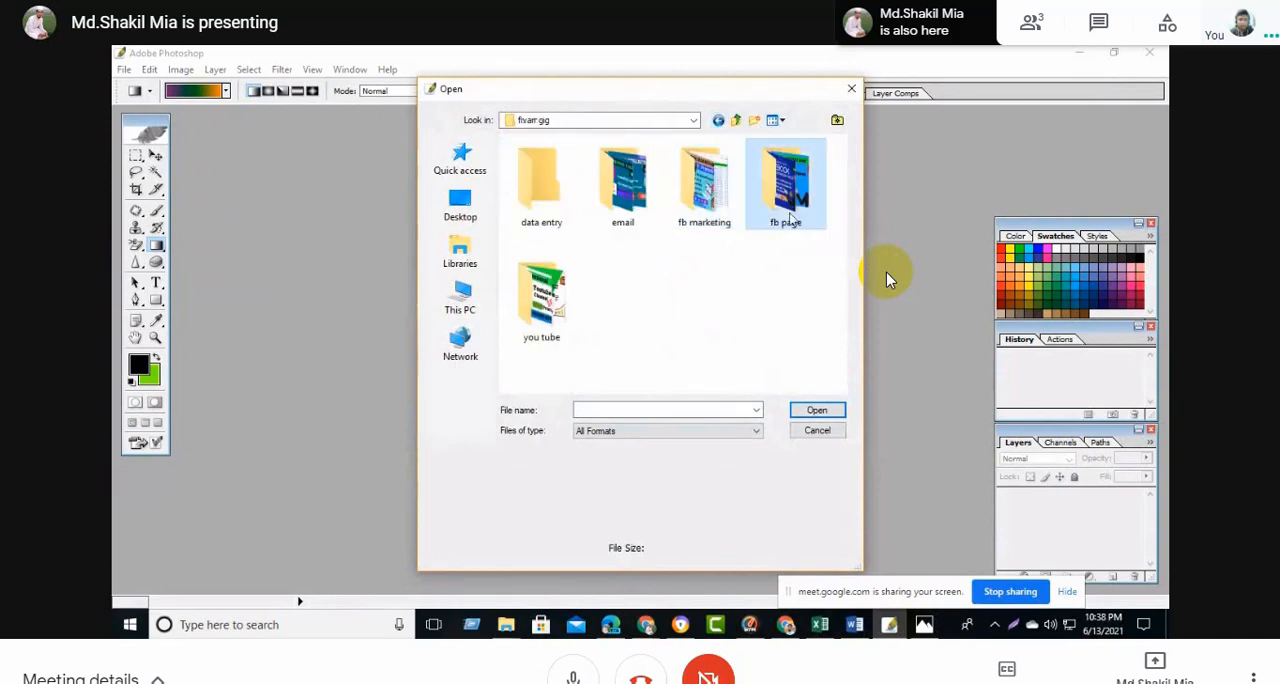
{"action": "double_click", "coordinate": [790, 220]}
{"action": "left_click", "coordinate": [541, 190]}
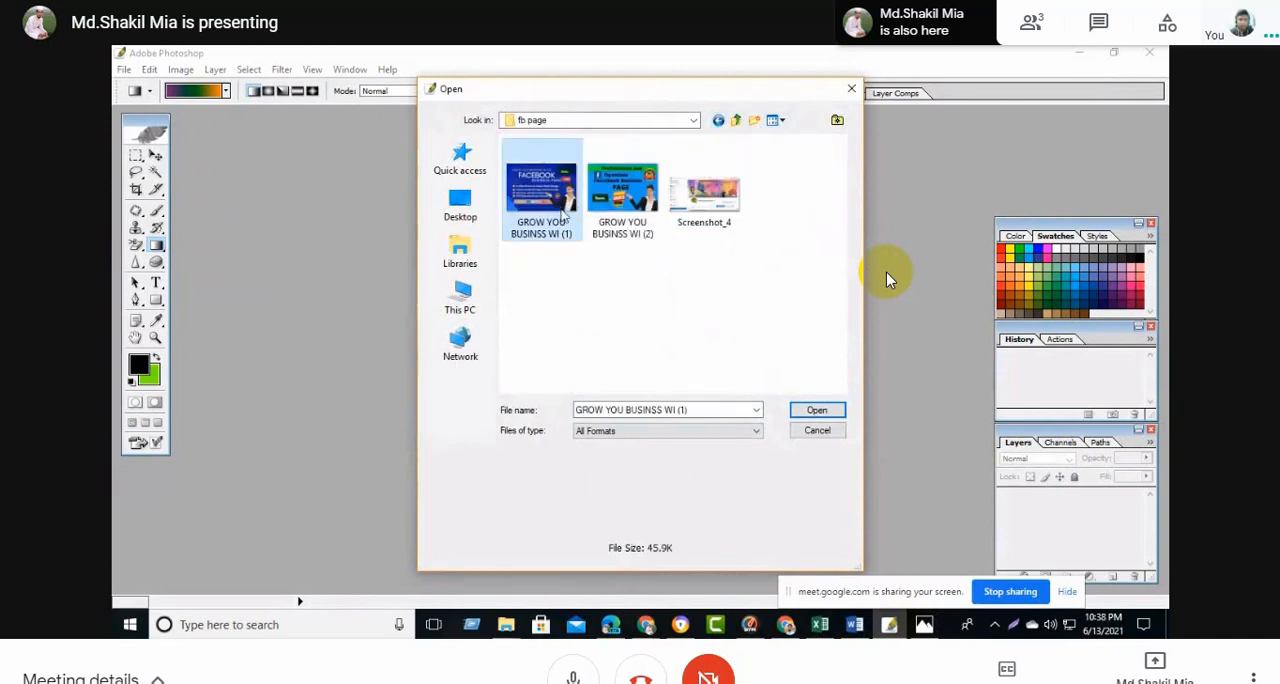
{"action": "left_click", "coordinate": [809, 411]}
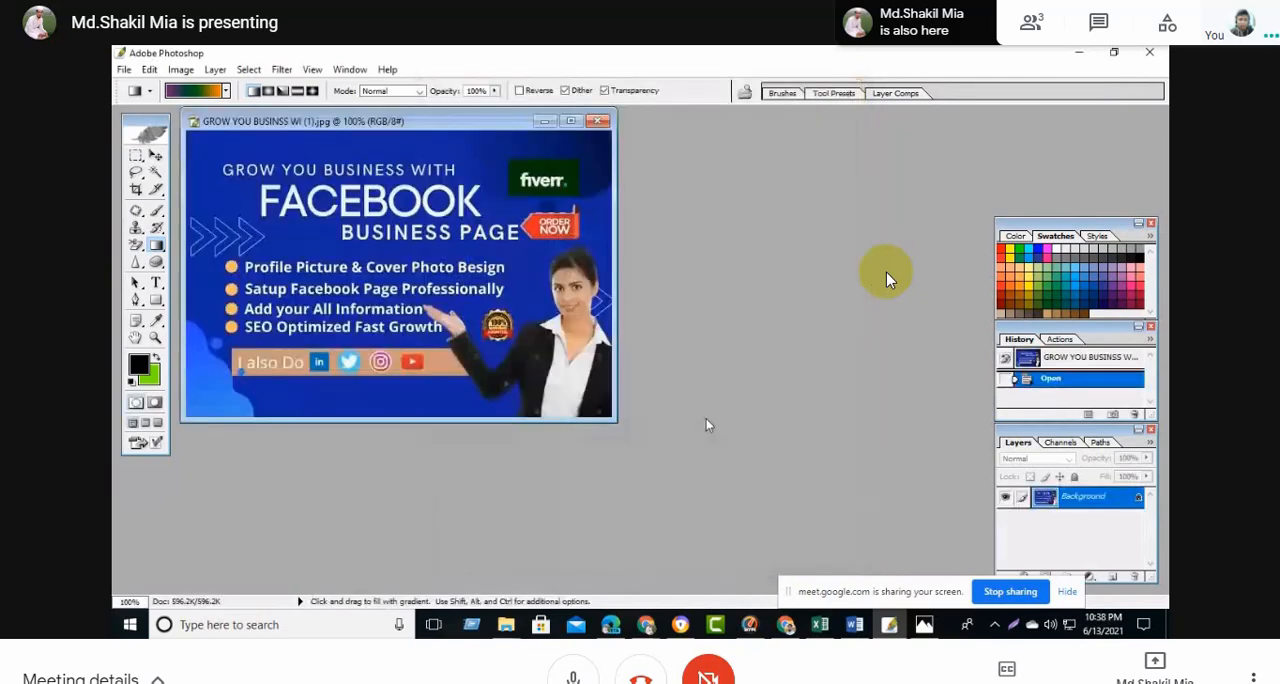
{"action": "left_click", "coordinate": [571, 121]}
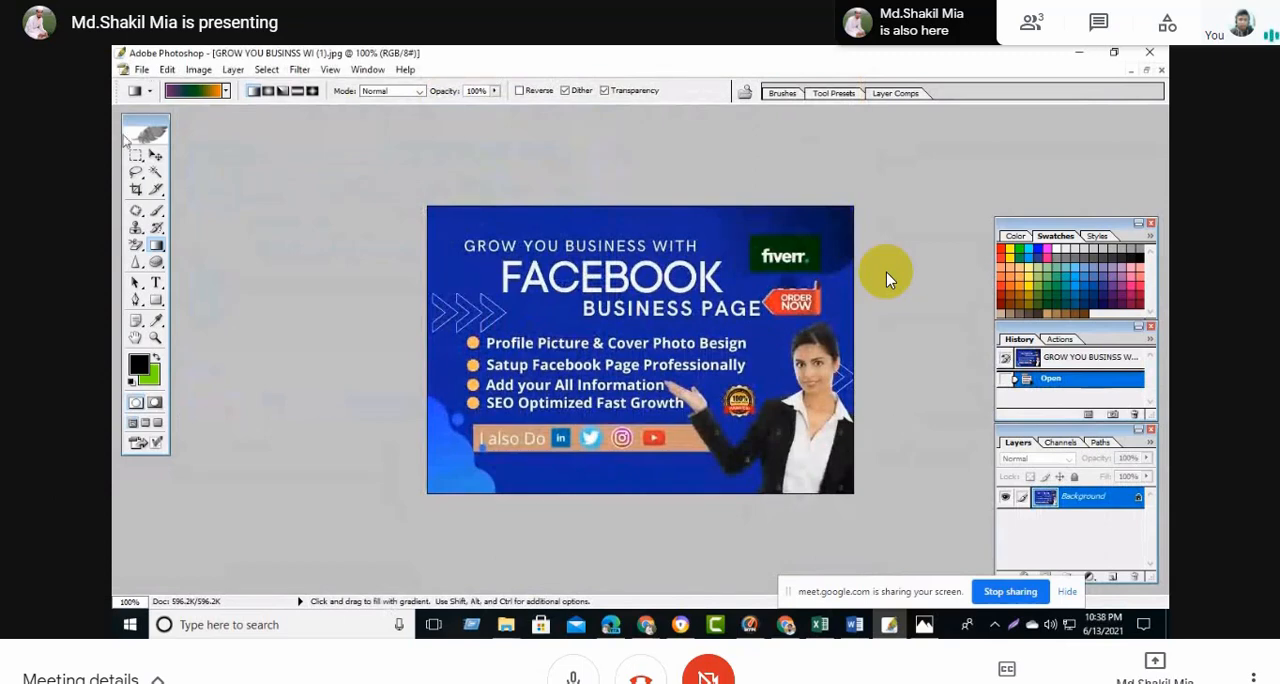
- Open the File Info dialog for the image and move it aside from the artwork
{"action": "left_click", "coordinate": [142, 70]}
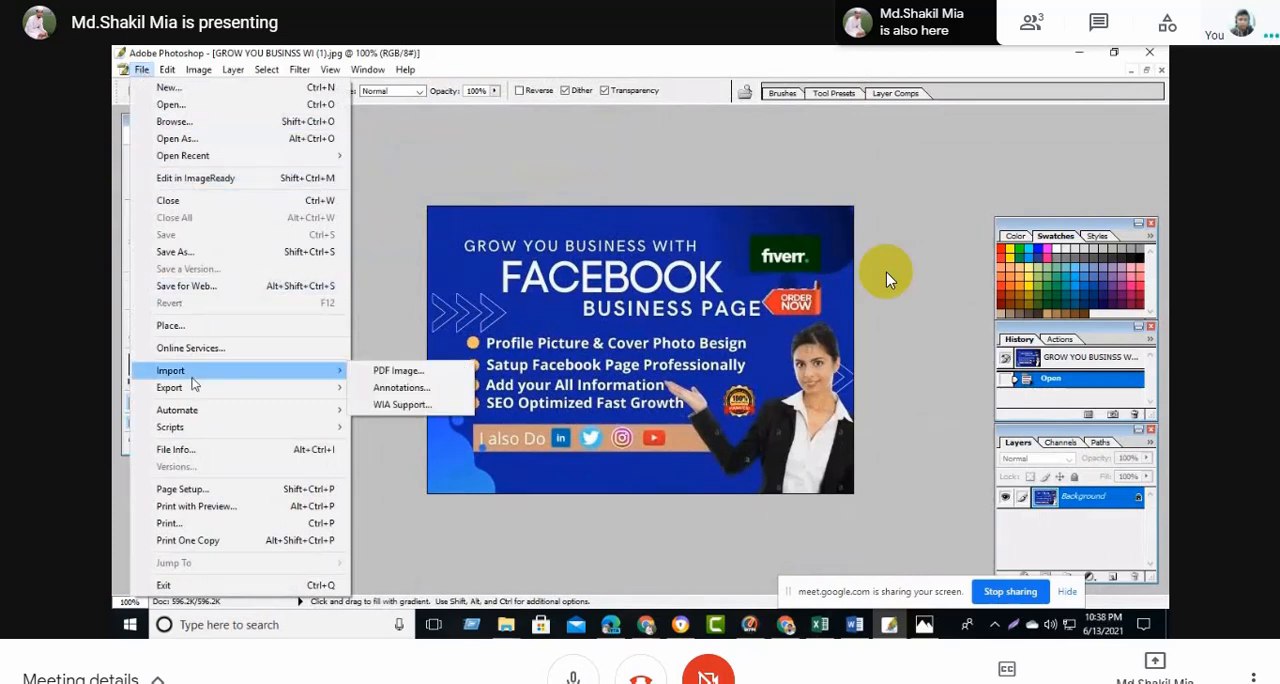
{"action": "left_click", "coordinate": [451, 136]}
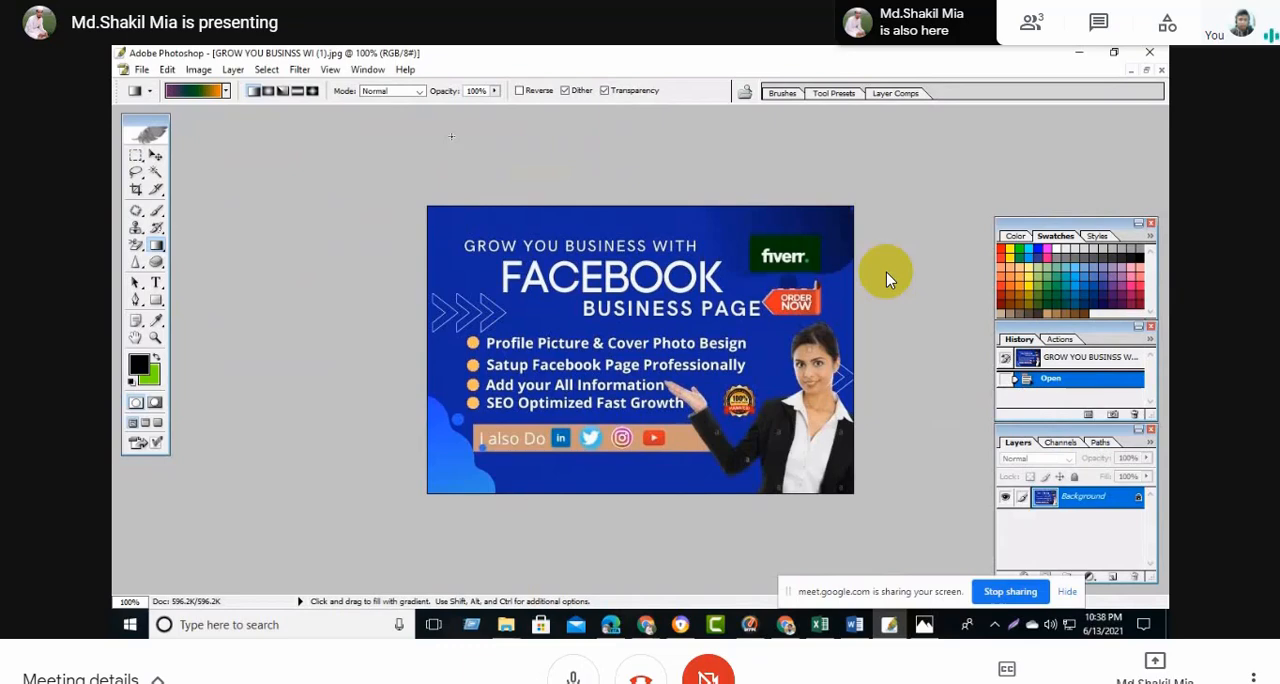
{"action": "left_click", "coordinate": [143, 70]}
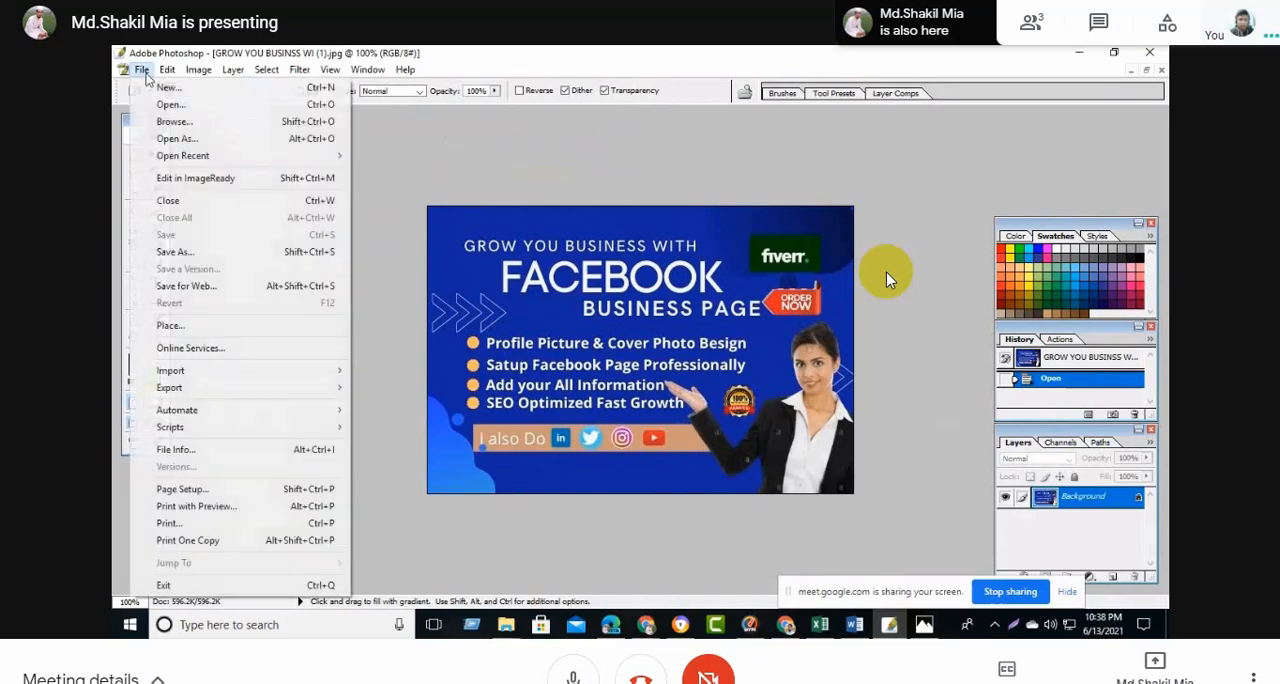
{"action": "mouse_move", "coordinate": [205, 388]}
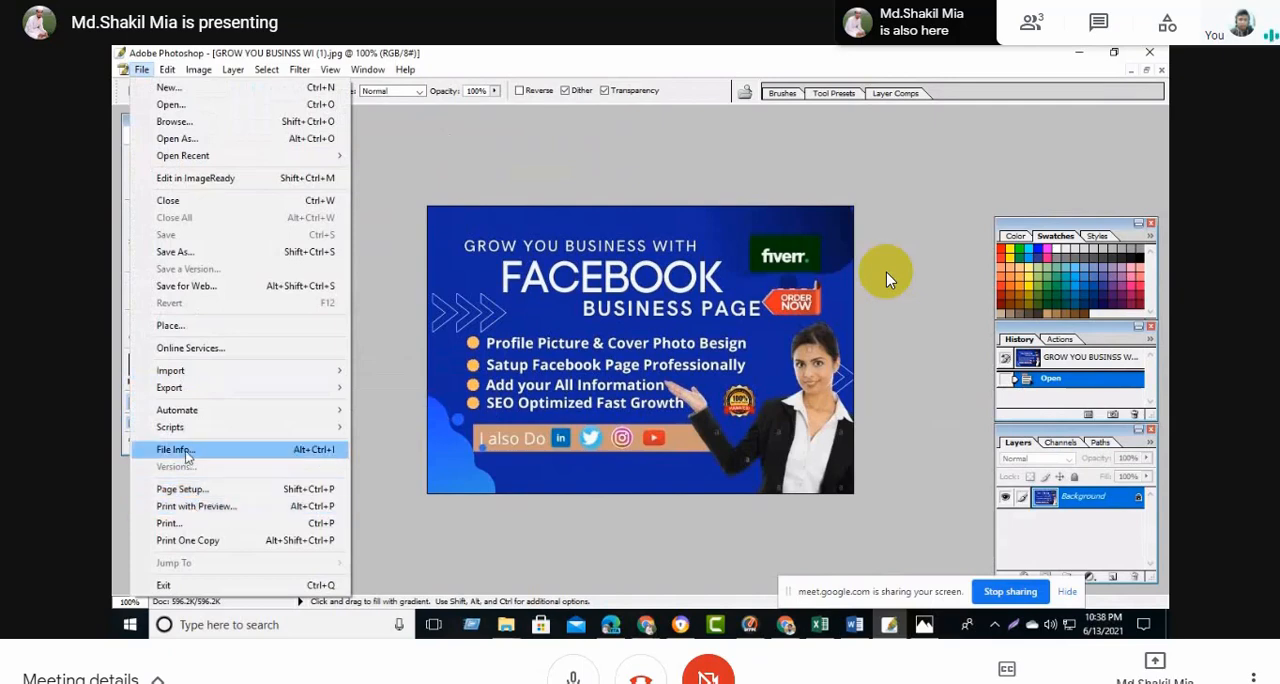
{"action": "left_click", "coordinate": [180, 450]}
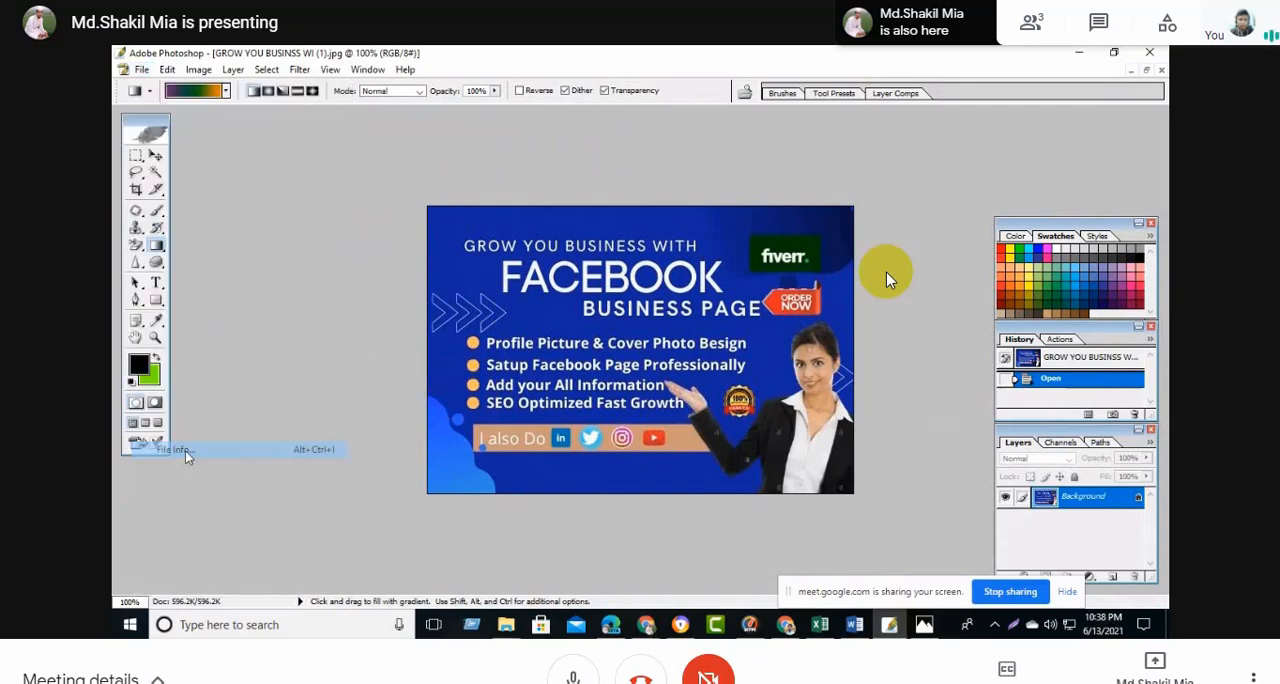
{"action": "left_click_drag", "start_coordinate": [765, 118], "coordinate": [590, 123]}
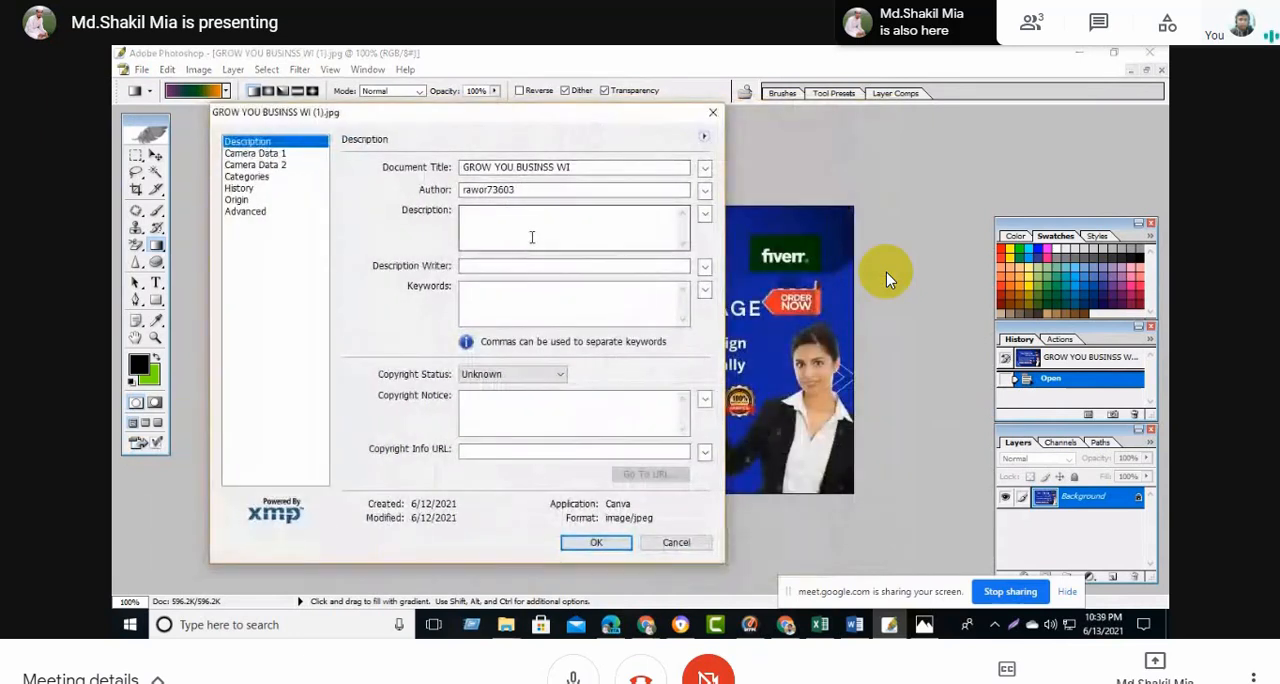
- Switch to the Fivarr document in Word and copy the gig name "I will create and design professional Facebook business page"
{"action": "mouse_move", "coordinate": [858, 630]}
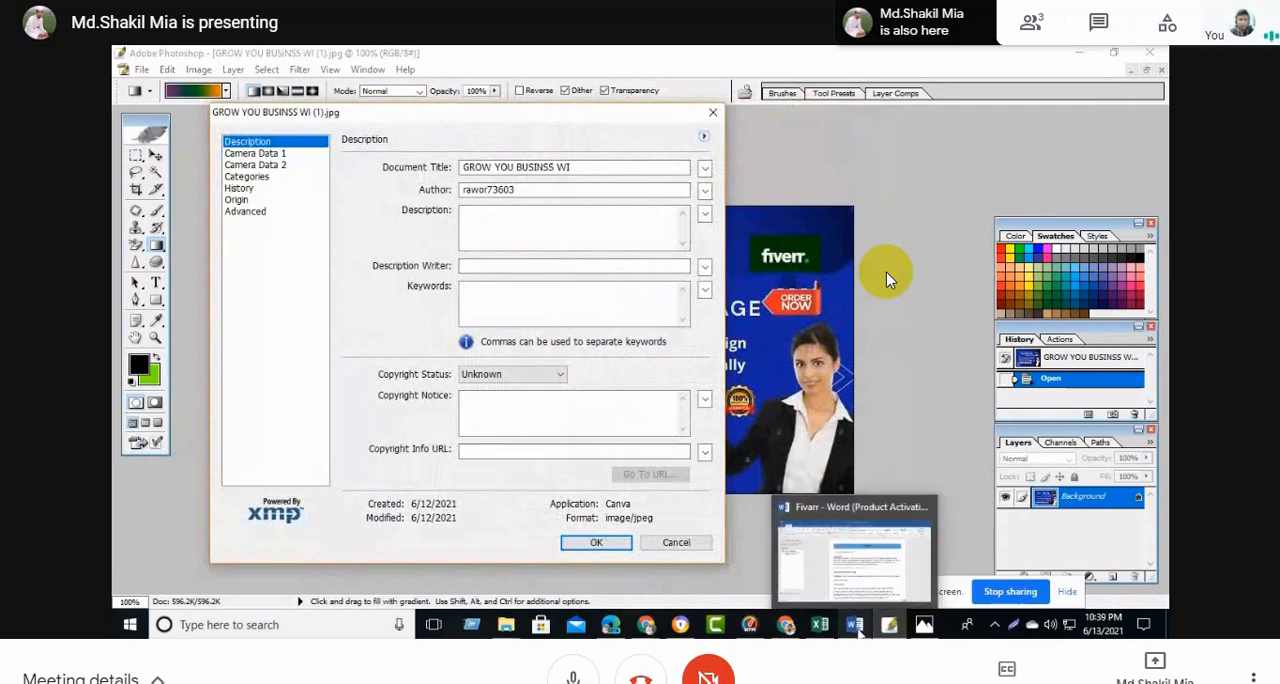
{"action": "left_click", "coordinate": [852, 581]}
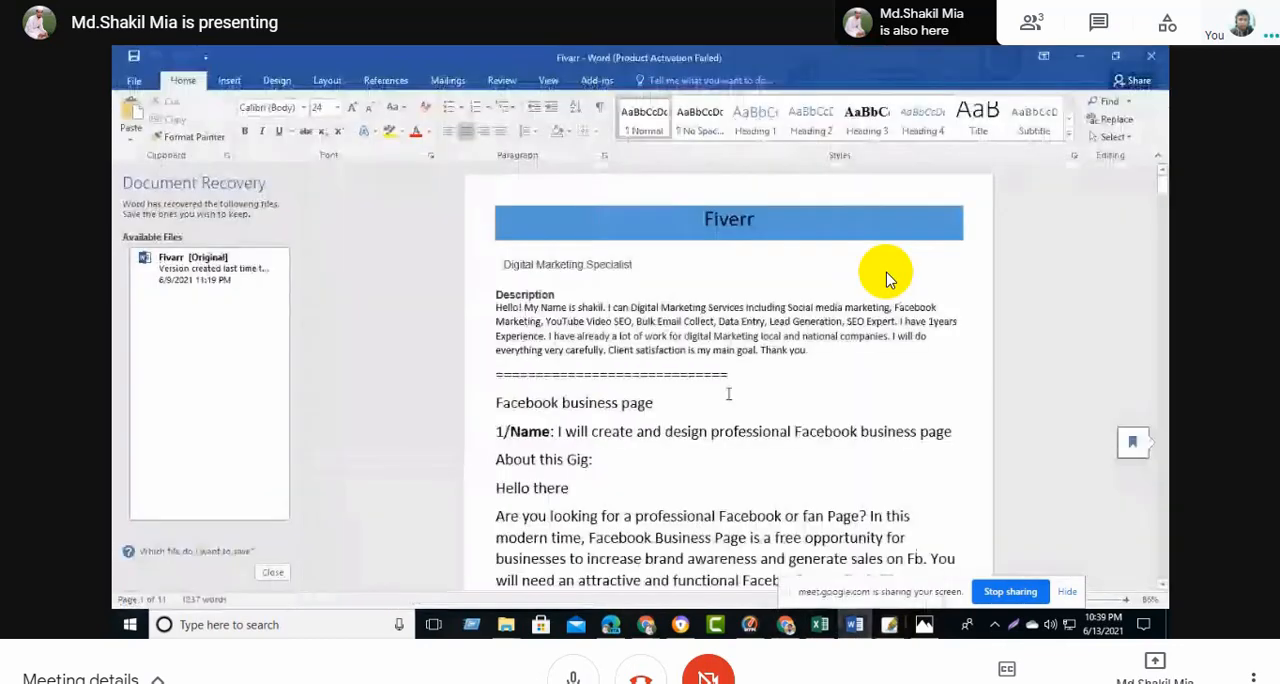
{"action": "scroll", "coordinate": [886, 278], "scroll_direction": "down", "scroll_amount": 3}
{"action": "scroll", "coordinate": [886, 278], "scroll_direction": "up", "scroll_amount": 1}
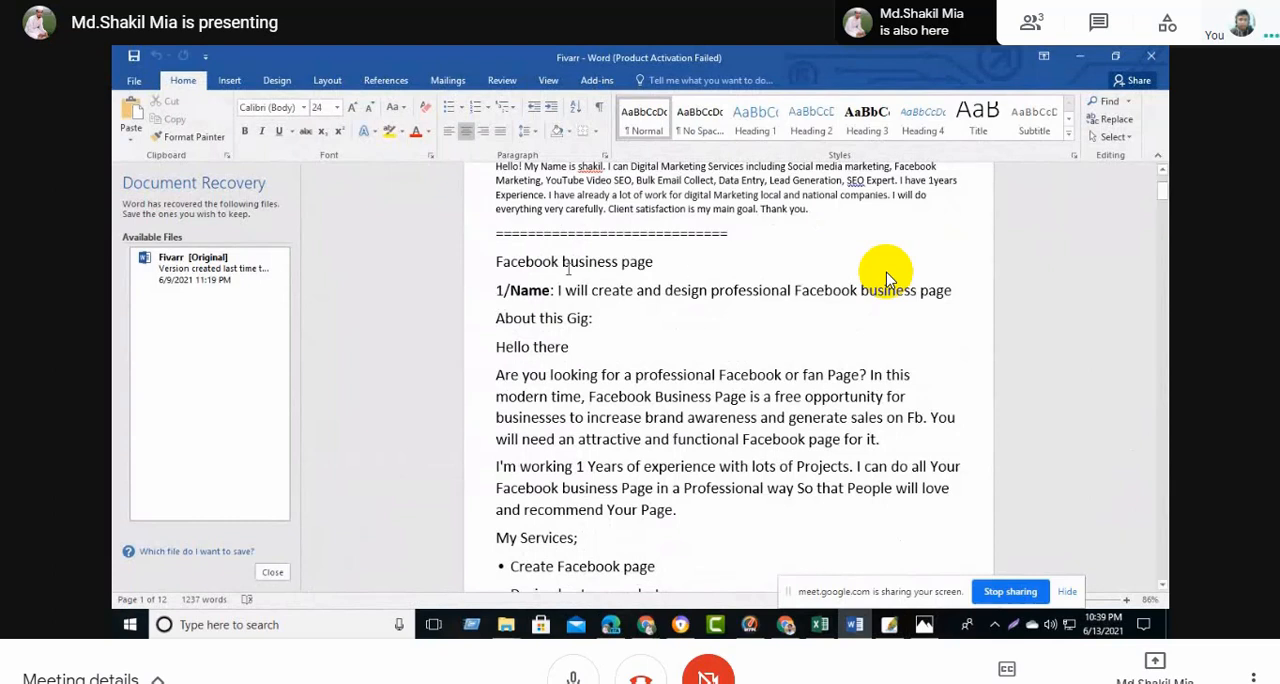
{"action": "left_click_drag", "start_coordinate": [558, 290], "coordinate": [952, 292]}
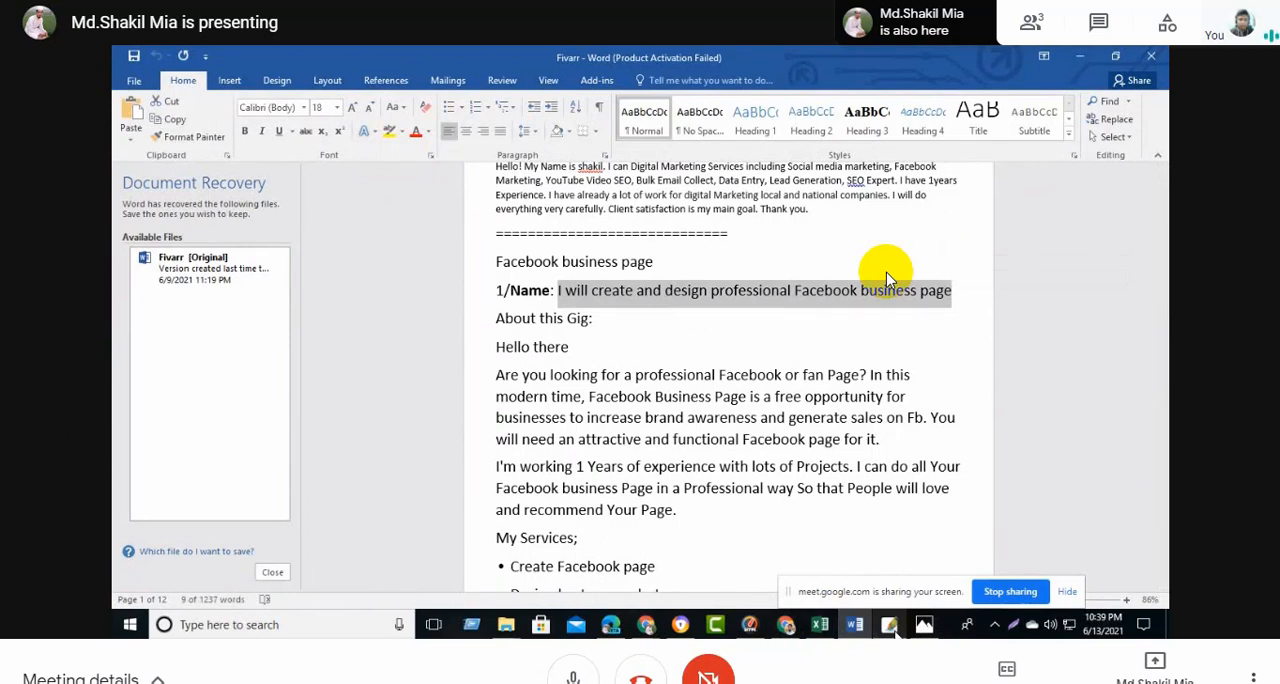
- Return to Photoshop and replace the image's Document Title with the copied gig name
{"action": "left_click", "coordinate": [889, 624]}
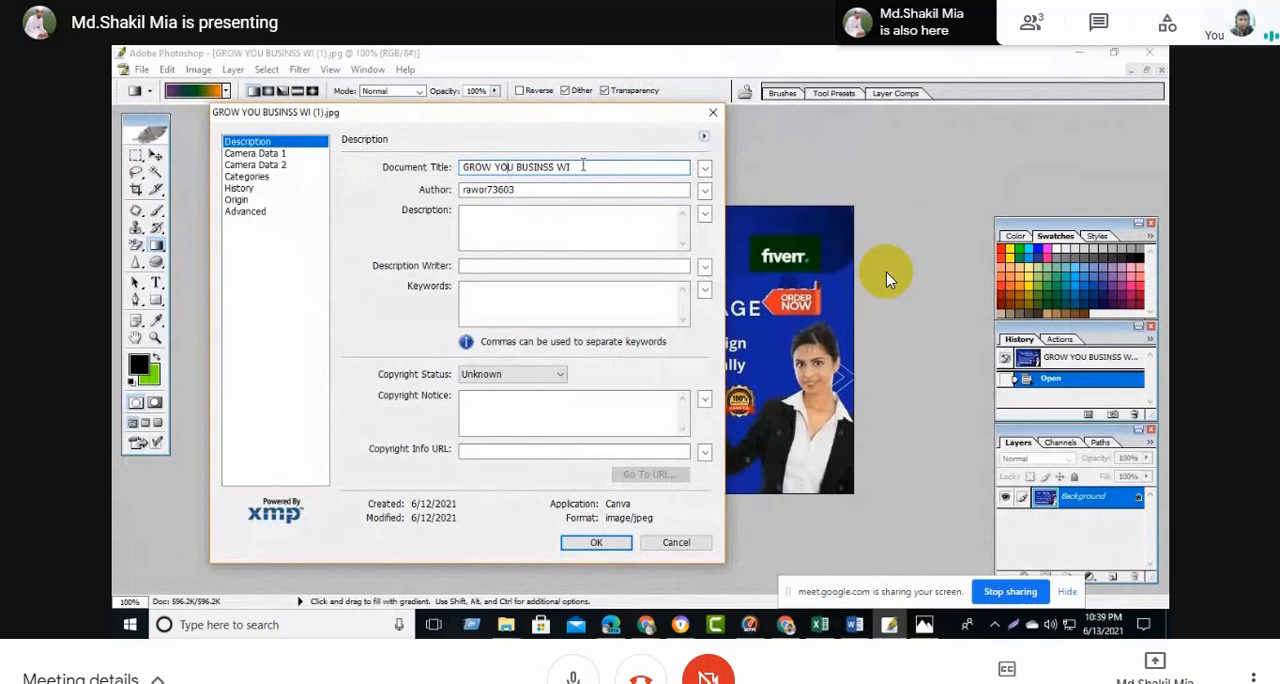
{"action": "left_click", "coordinate": [583, 166]}
{"action": "left_click_drag", "start_coordinate": [583, 166], "coordinate": [460, 168]}
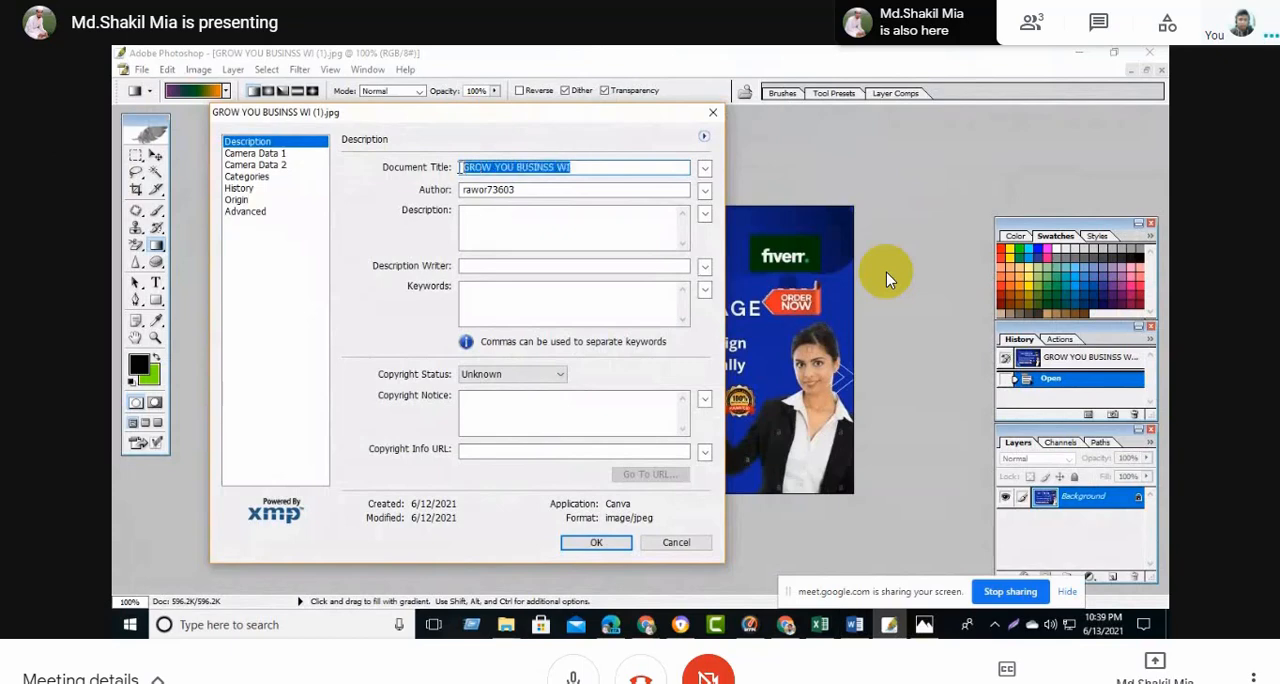
{"action": "key", "text": "ctrl+v"}
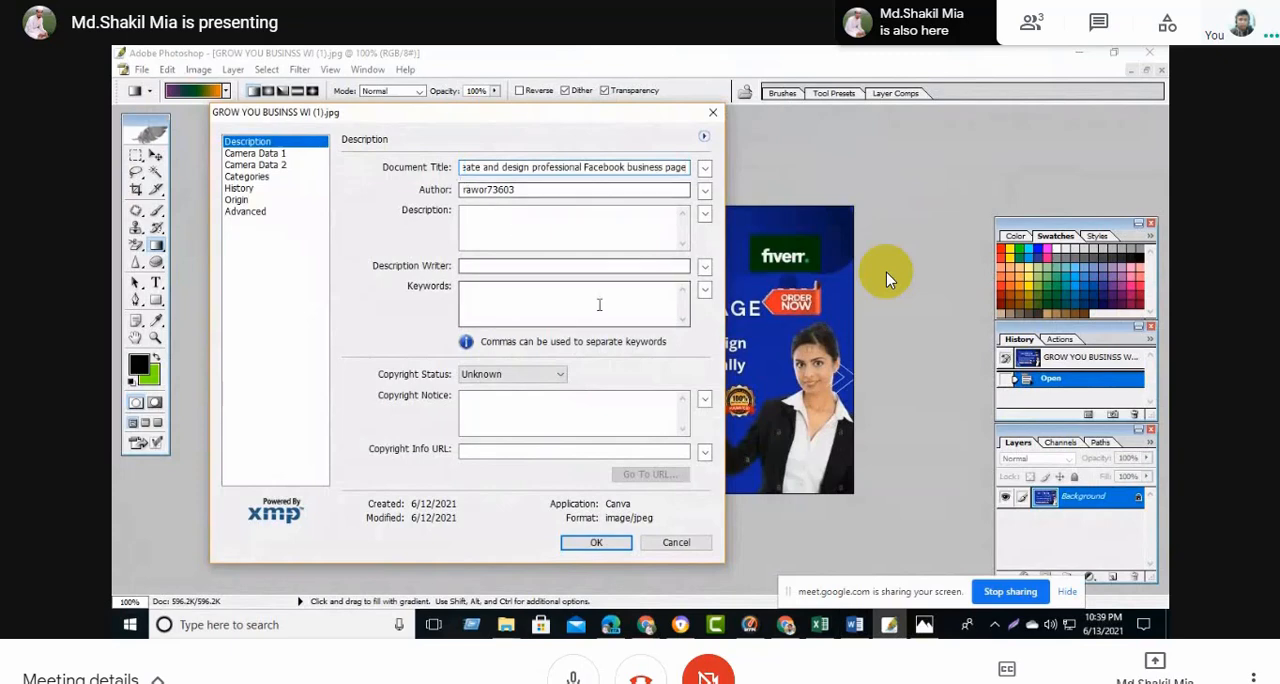
- Switch to the Word document and copy the gig text from "About this Gig" through "High quality work"
{"action": "left_click", "coordinate": [544, 189]}
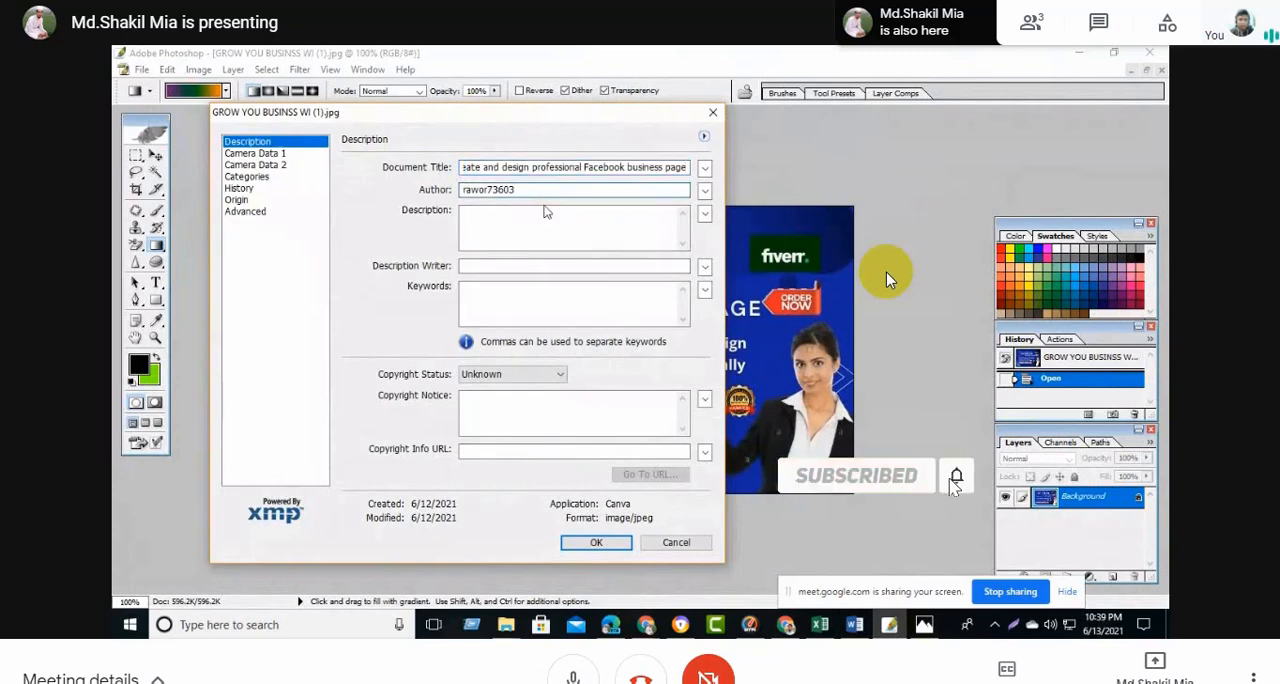
{"action": "left_click", "coordinate": [522, 218]}
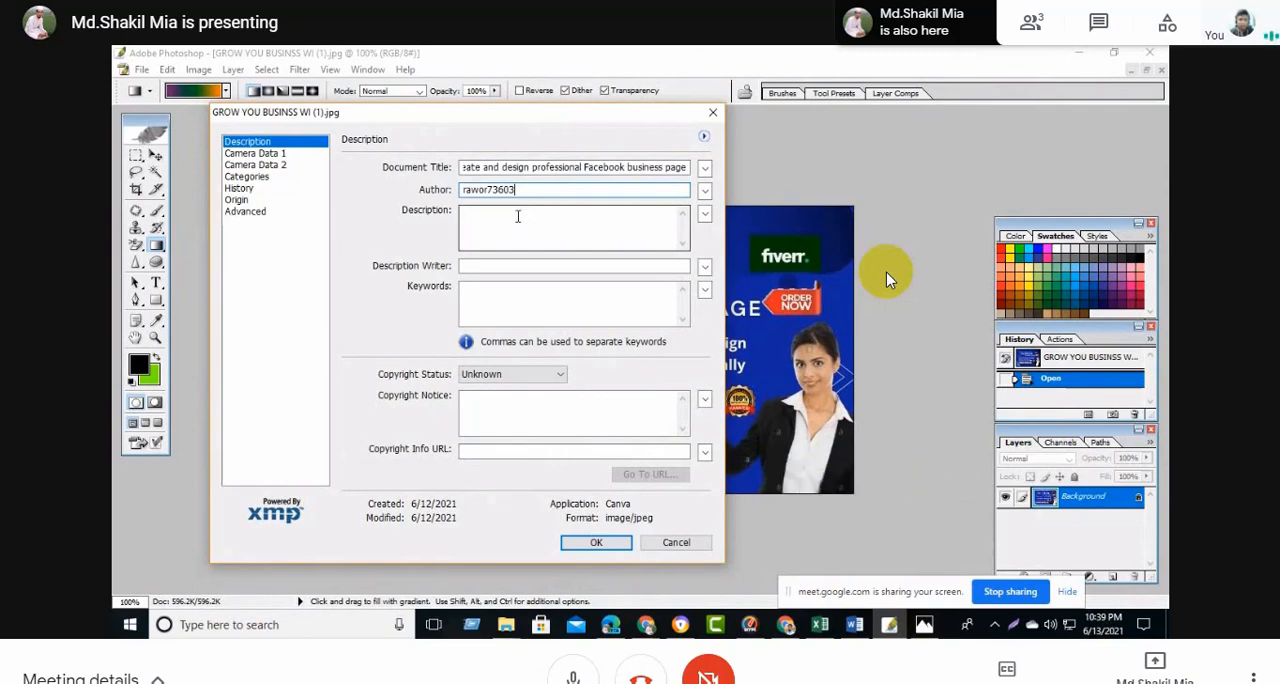
{"action": "left_click", "coordinate": [517, 219]}
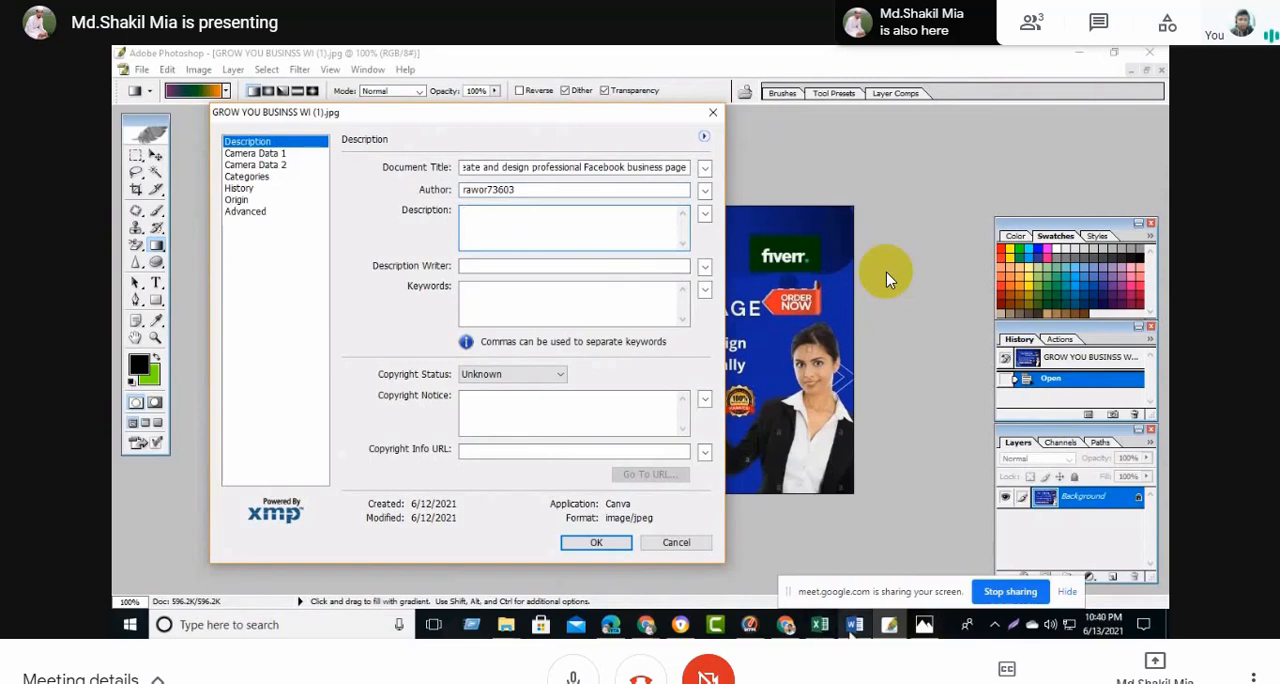
{"action": "key", "text": "alt+Tab"}
{"action": "left_click", "coordinate": [937, 348]}
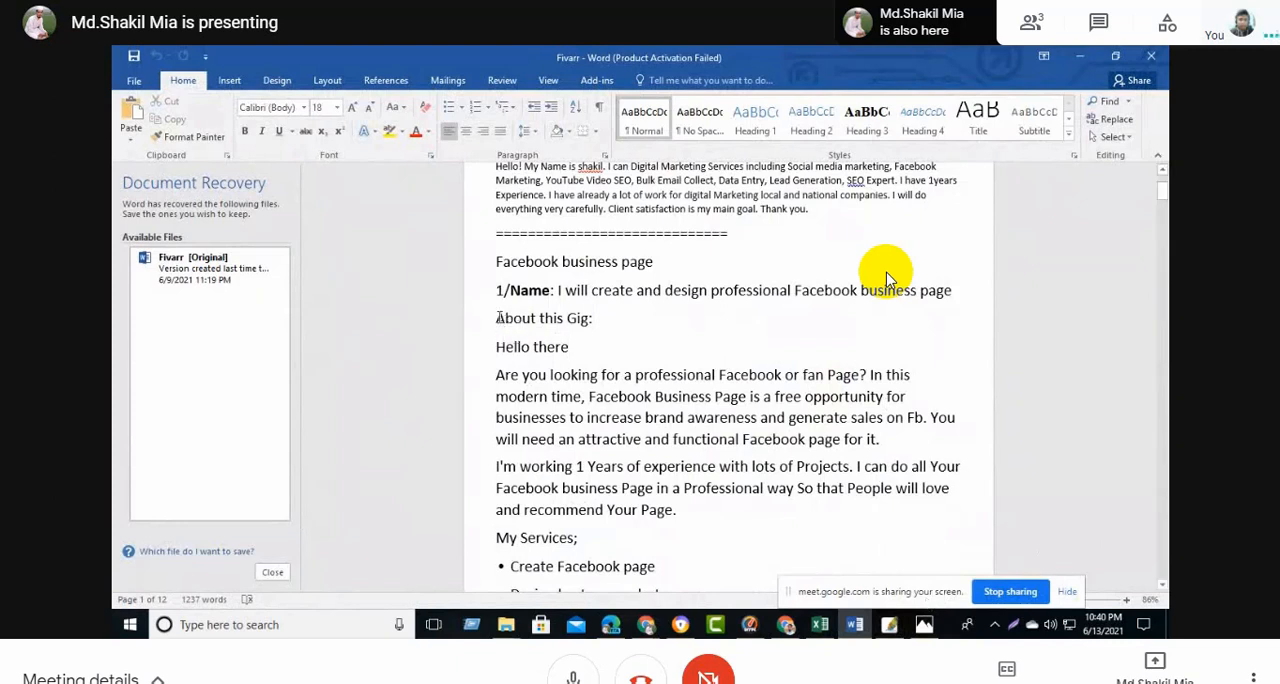
{"action": "left_click_drag", "start_coordinate": [499, 317], "coordinate": [631, 420]}
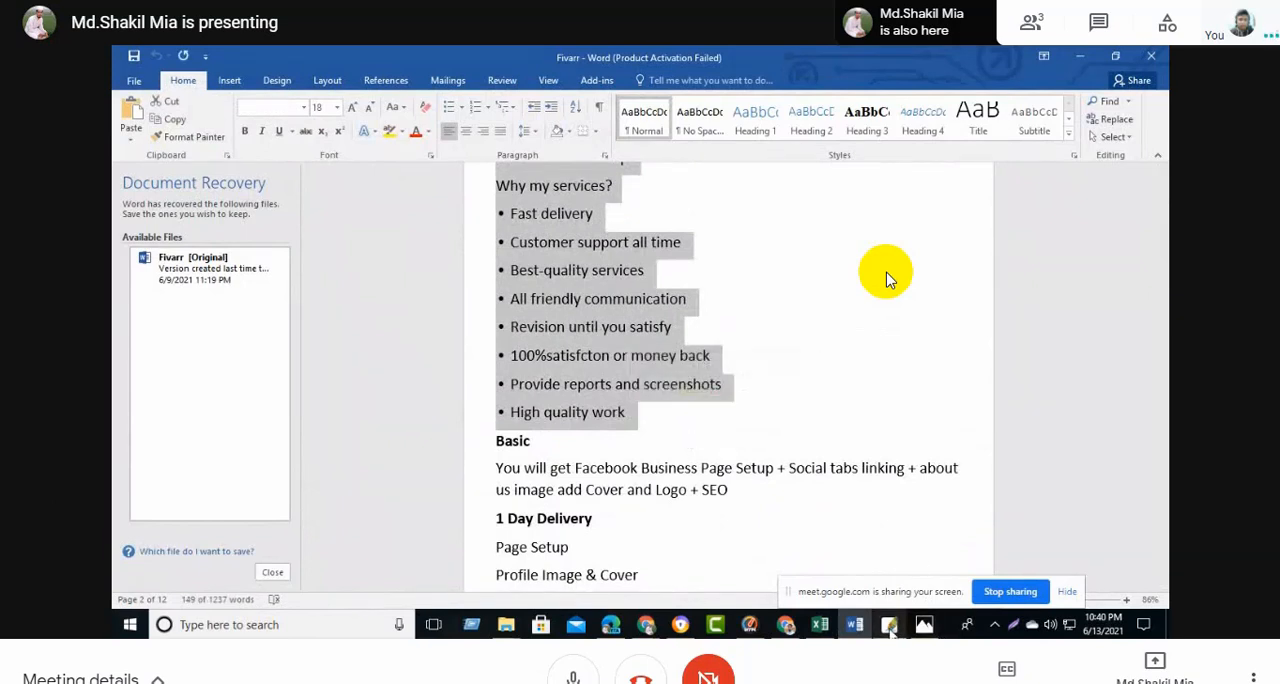
- Return to Photoshop, paste the copied gig text into the Description field and review it
{"action": "left_click", "coordinate": [889, 625]}
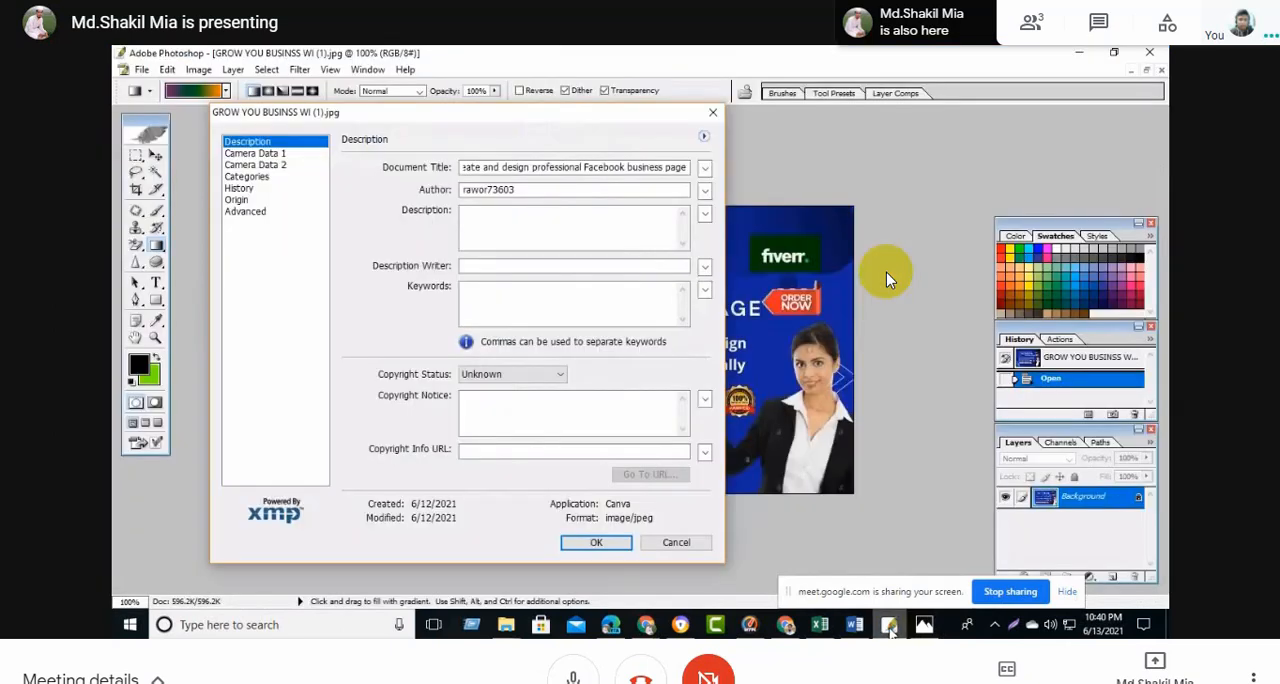
{"action": "left_click", "coordinate": [560, 243]}
{"action": "key", "text": "ctrl+v"}
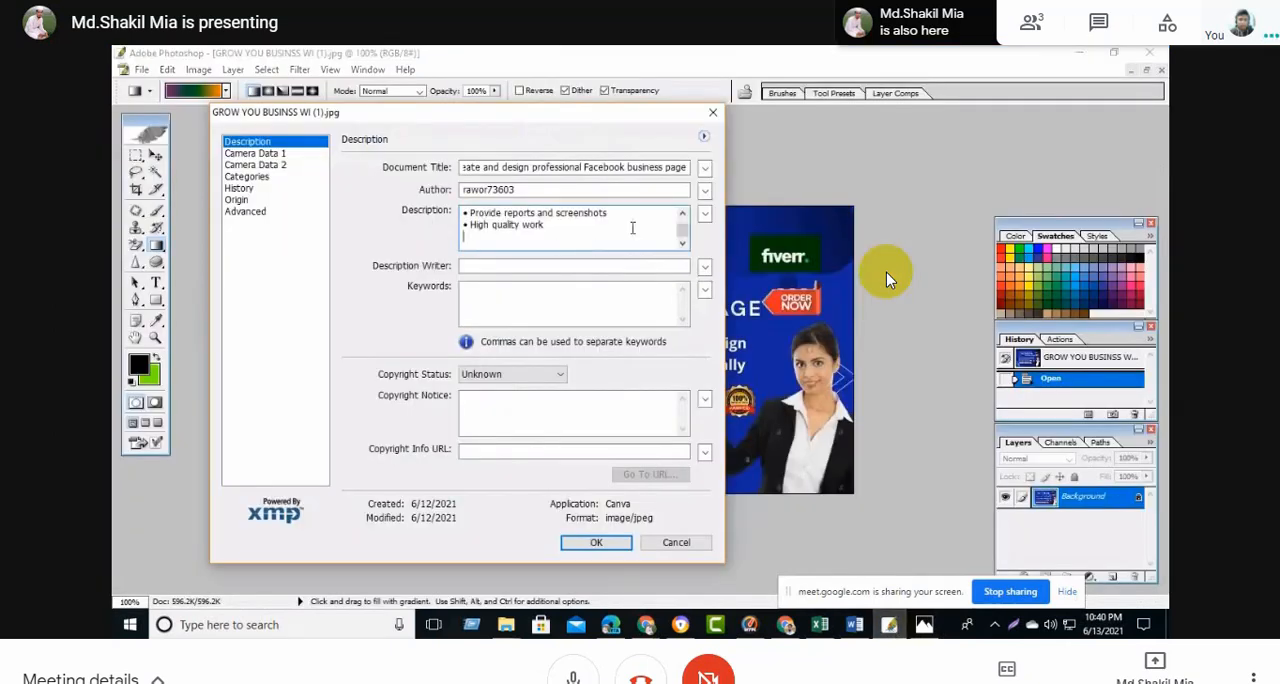
{"action": "scroll", "coordinate": [633, 228], "scroll_direction": "up", "scroll_amount": 1}
{"action": "scroll", "coordinate": [633, 228], "scroll_direction": "up", "scroll_amount": 5}
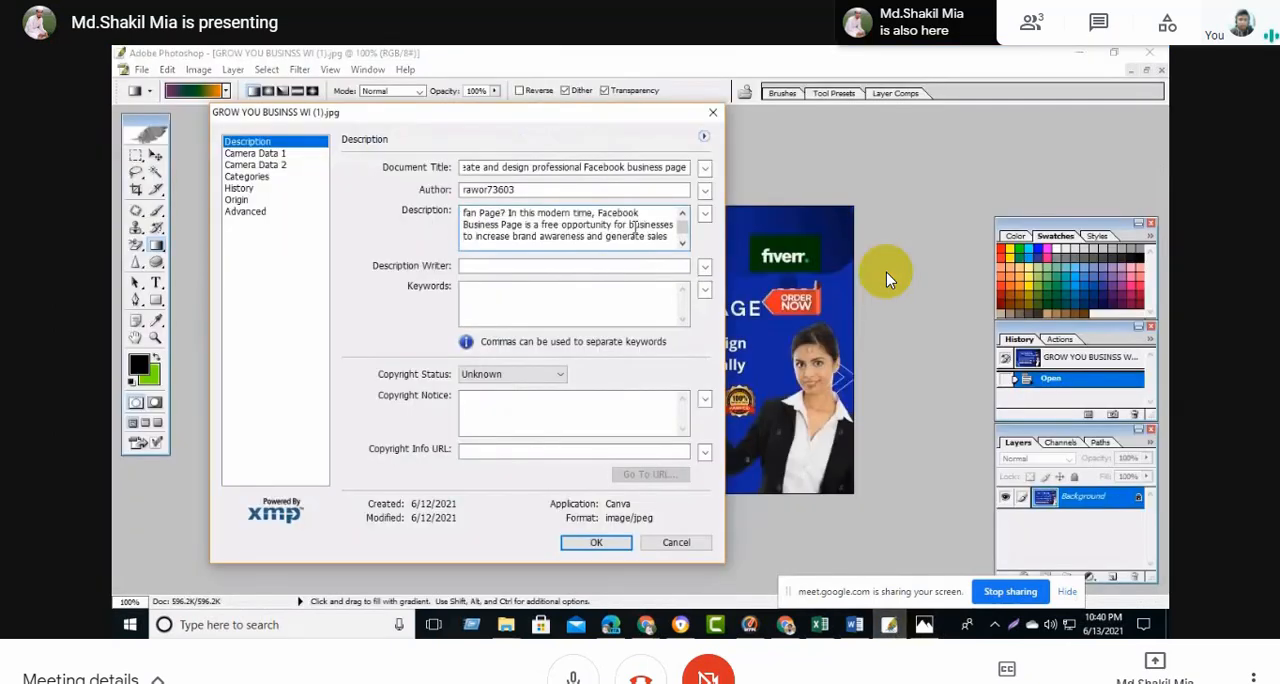
{"action": "scroll", "coordinate": [633, 228], "scroll_direction": "down", "scroll_amount": 8}
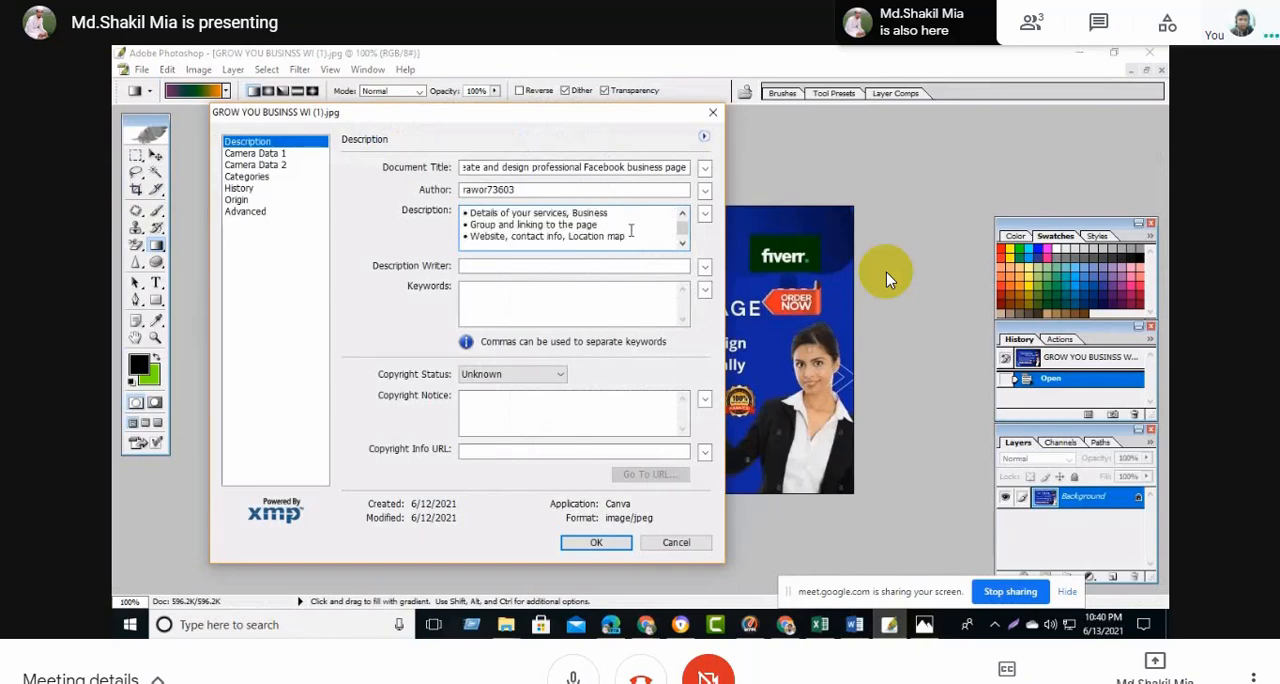
{"action": "scroll", "coordinate": [625, 231], "scroll_direction": "down", "scroll_amount": 1}
- Enter the seller's username as the Description Writer
{"action": "left_click", "coordinate": [512, 266]}
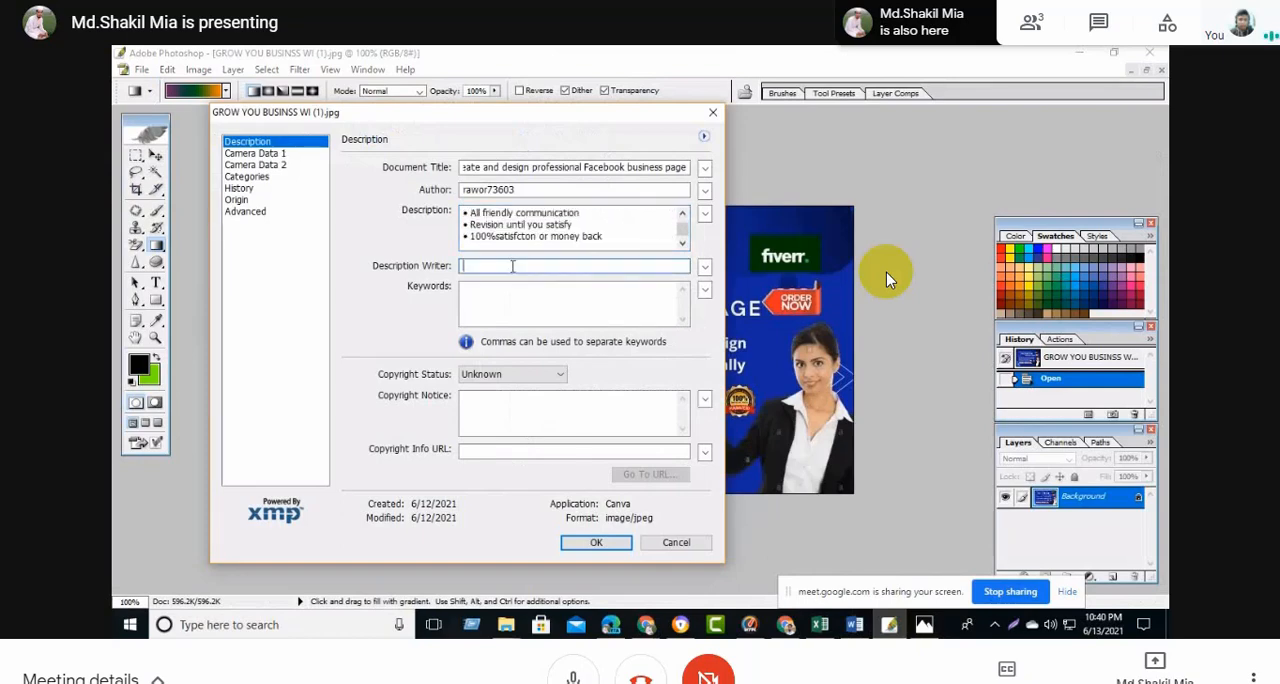
{"action": "type", "text": "shak"}
{"action": "type", "text": "a"}
{"action": "key", "text": "BackSpace"}
{"action": "type", "text": "2394"}
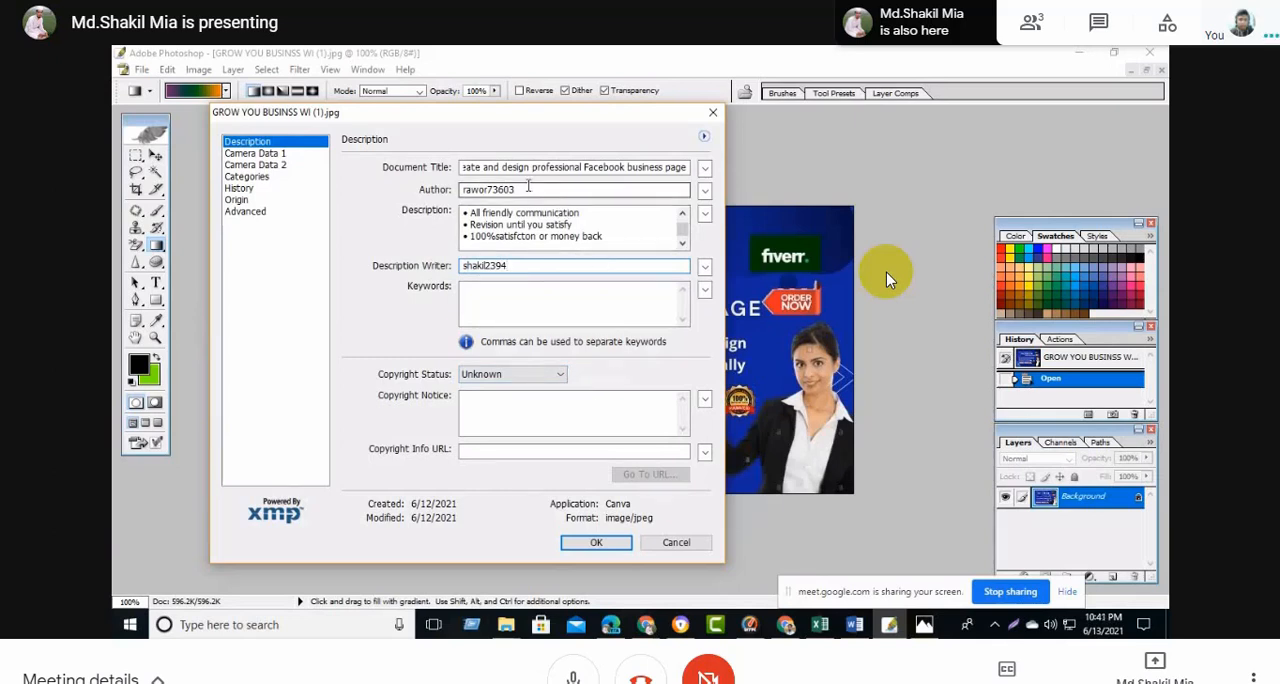
- Replace the Author entry in the image's File Info with the seller's username
{"action": "double_click", "coordinate": [527, 189]}
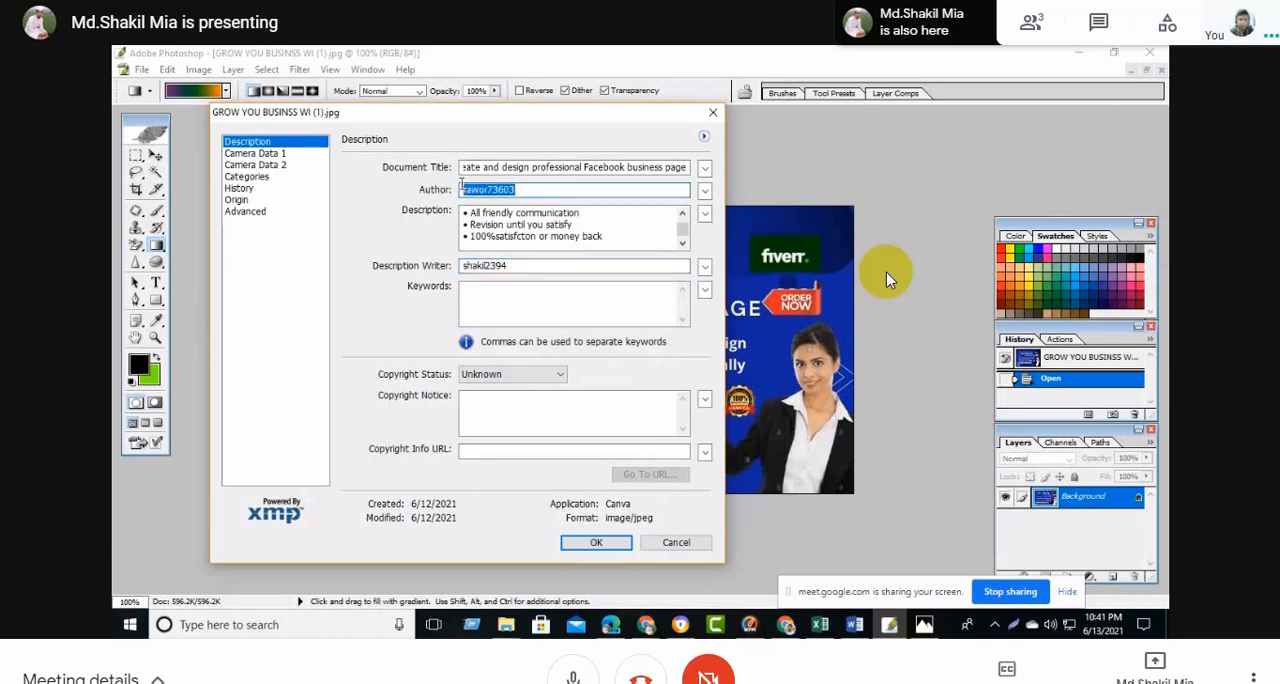
{"action": "key", "text": "BackSpace"}
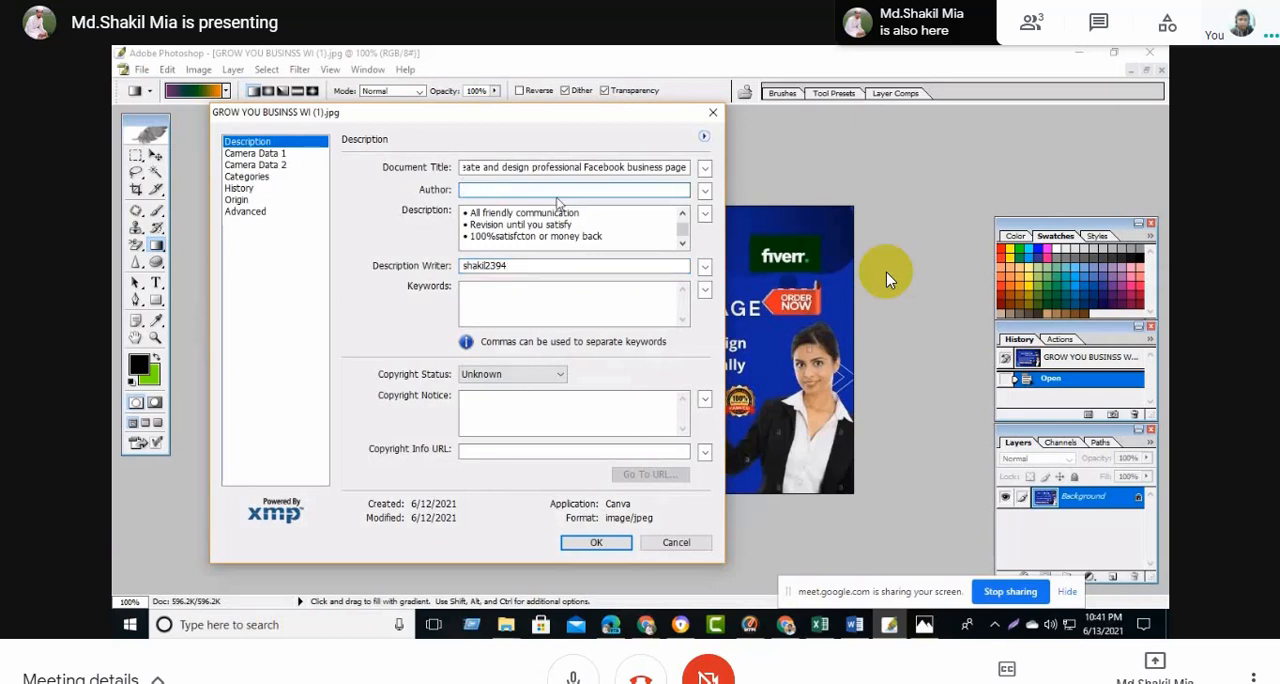
{"action": "type", "text": "shakil2394"}
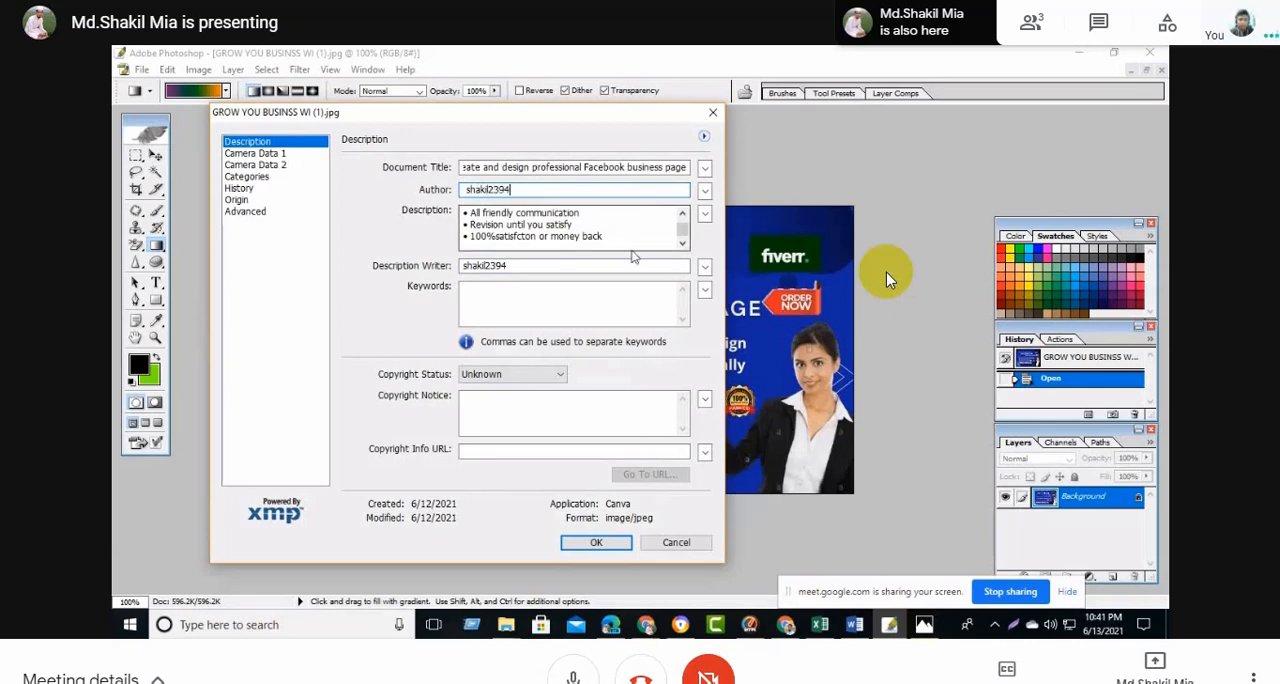
- Fill the Keywords field with comma-separated Facebook page terms, including facebook ads, facebook business page, facebook image, fan page and facebook marketing
{"action": "left_click", "coordinate": [588, 307]}
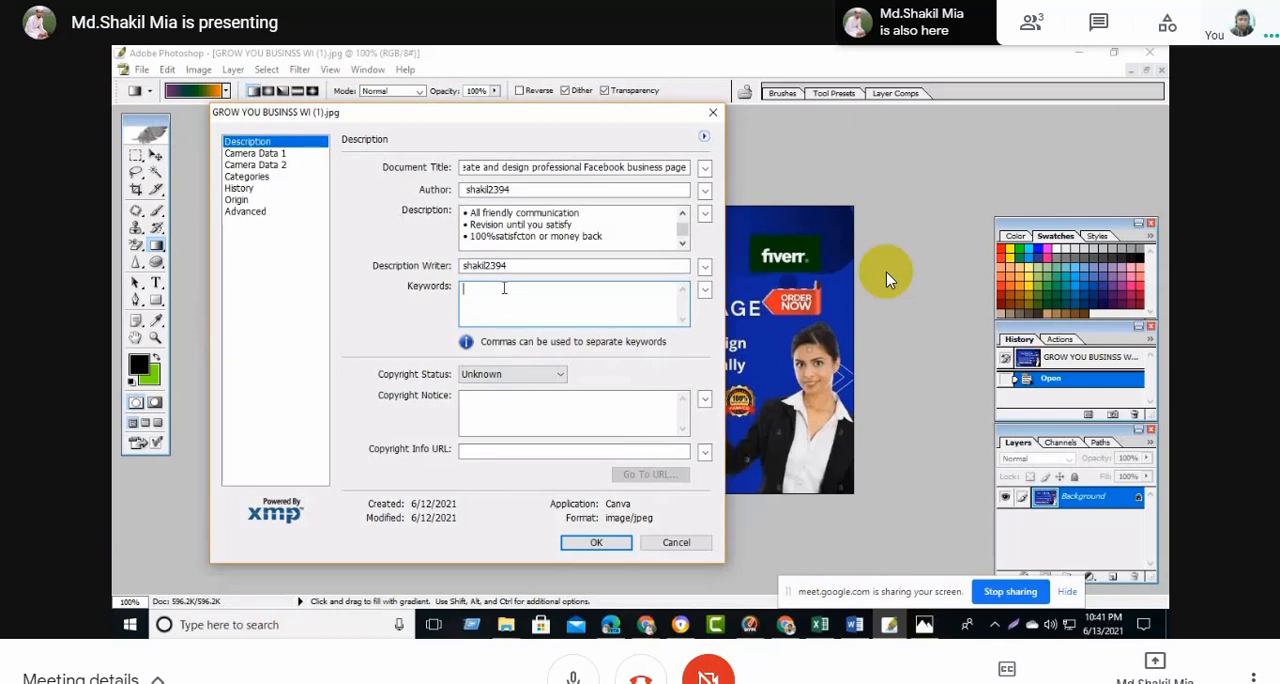
{"action": "type", "text": "p"}
{"action": "key", "text": "BackSpace"}
{"action": "type", "text": "business"}
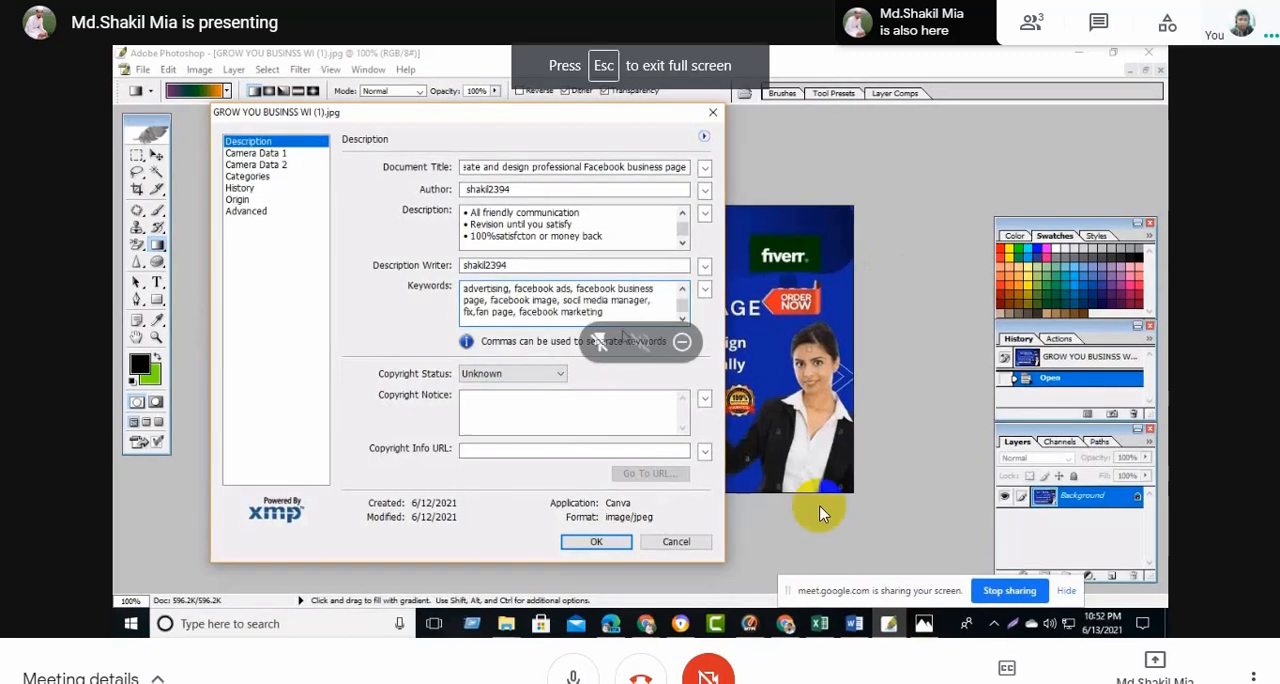
- Set the Copyright Status to Copyrighted and enter the seller's username as the Copyright Notice
{"action": "left_click", "coordinate": [610, 412]}
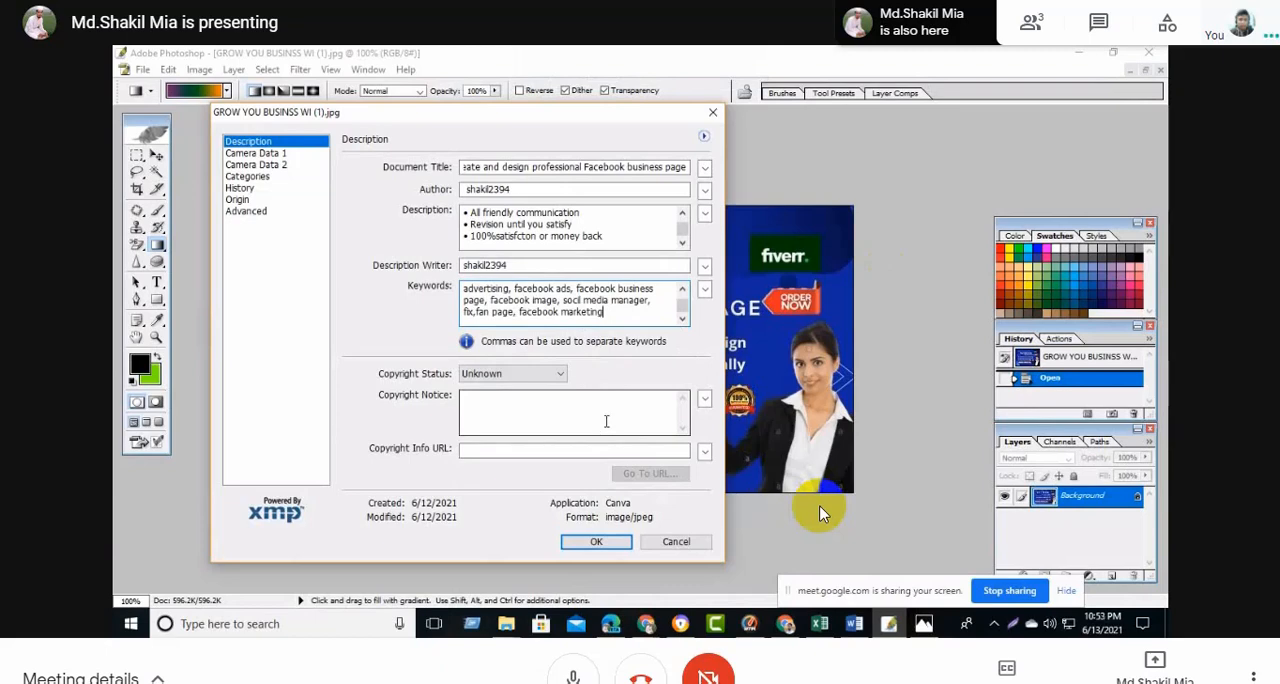
{"action": "left_click", "coordinate": [561, 376]}
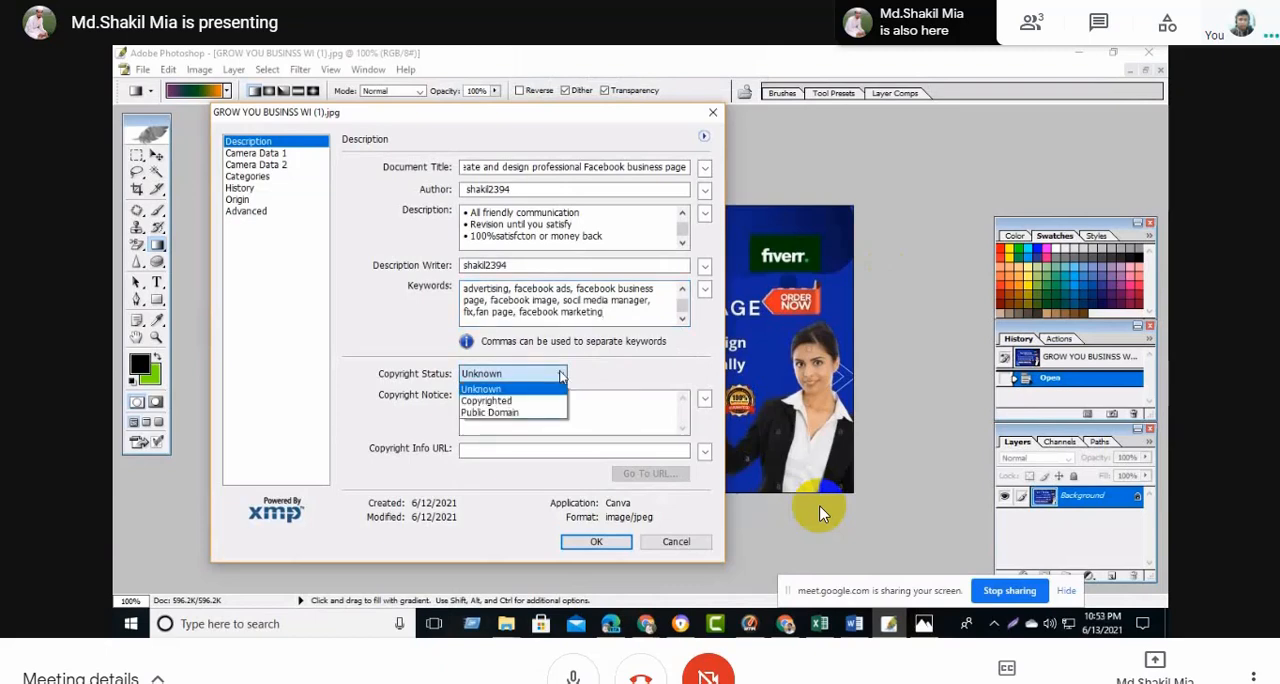
{"action": "left_click", "coordinate": [500, 400]}
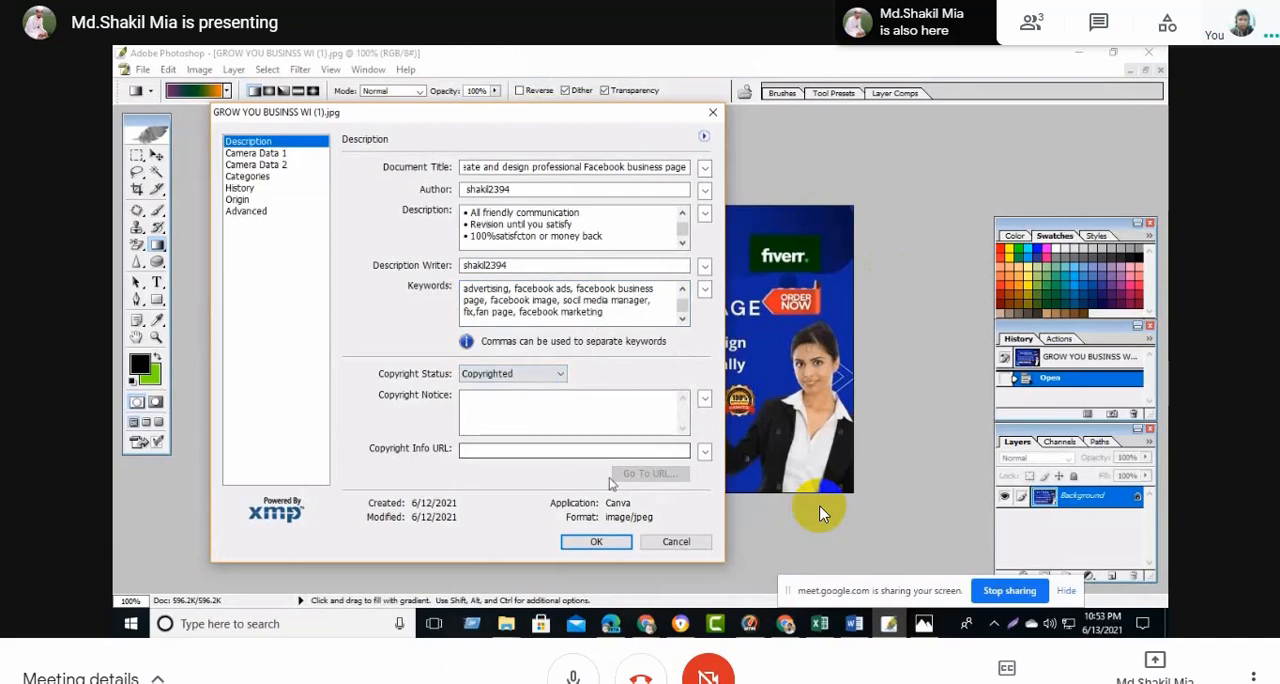
{"action": "left_click", "coordinate": [482, 405]}
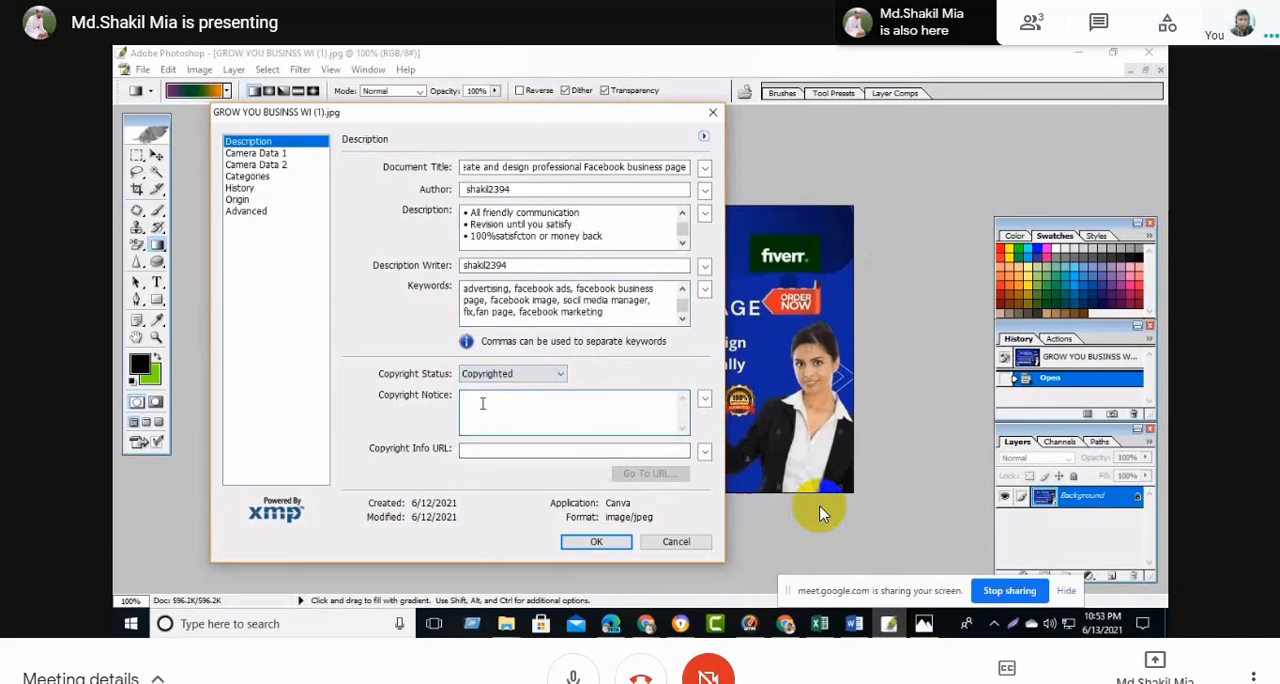
{"action": "type", "text": "shakil2394"}
- Fill the Copyright Info URL with the stored Fiverr profile address and apply the file information
{"action": "left_click", "coordinate": [483, 451]}
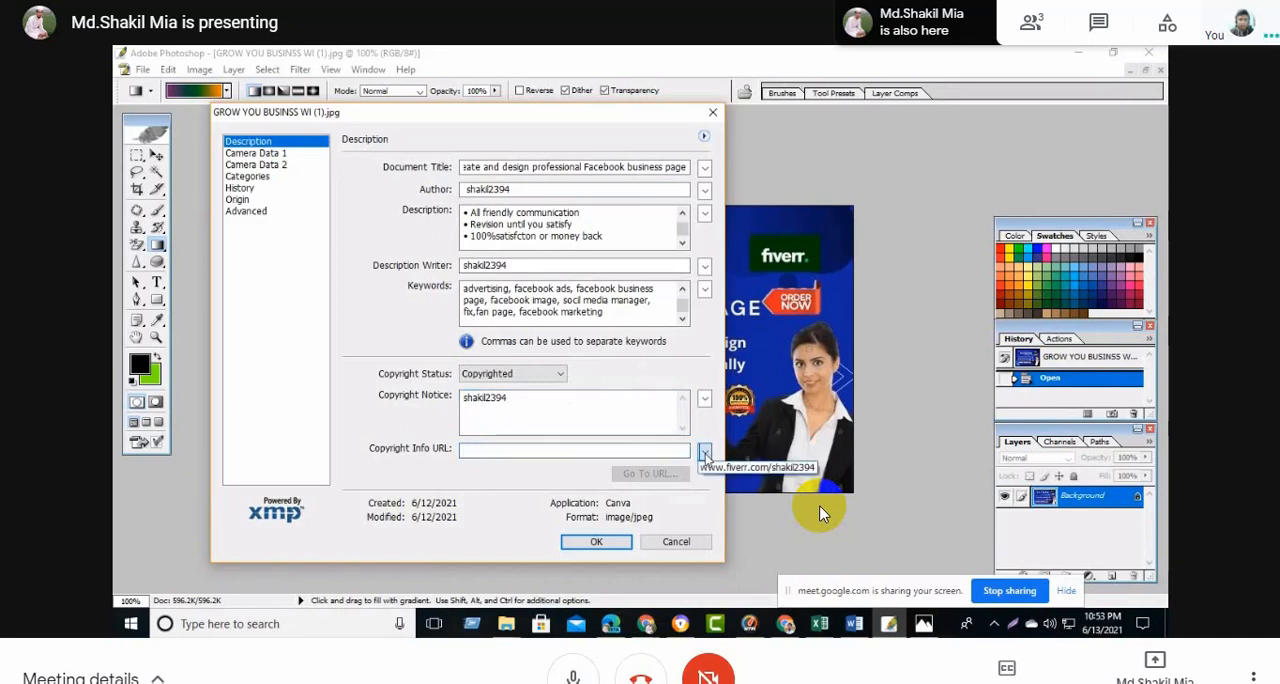
{"action": "left_click", "coordinate": [705, 452]}
{"action": "left_click", "coordinate": [758, 467]}
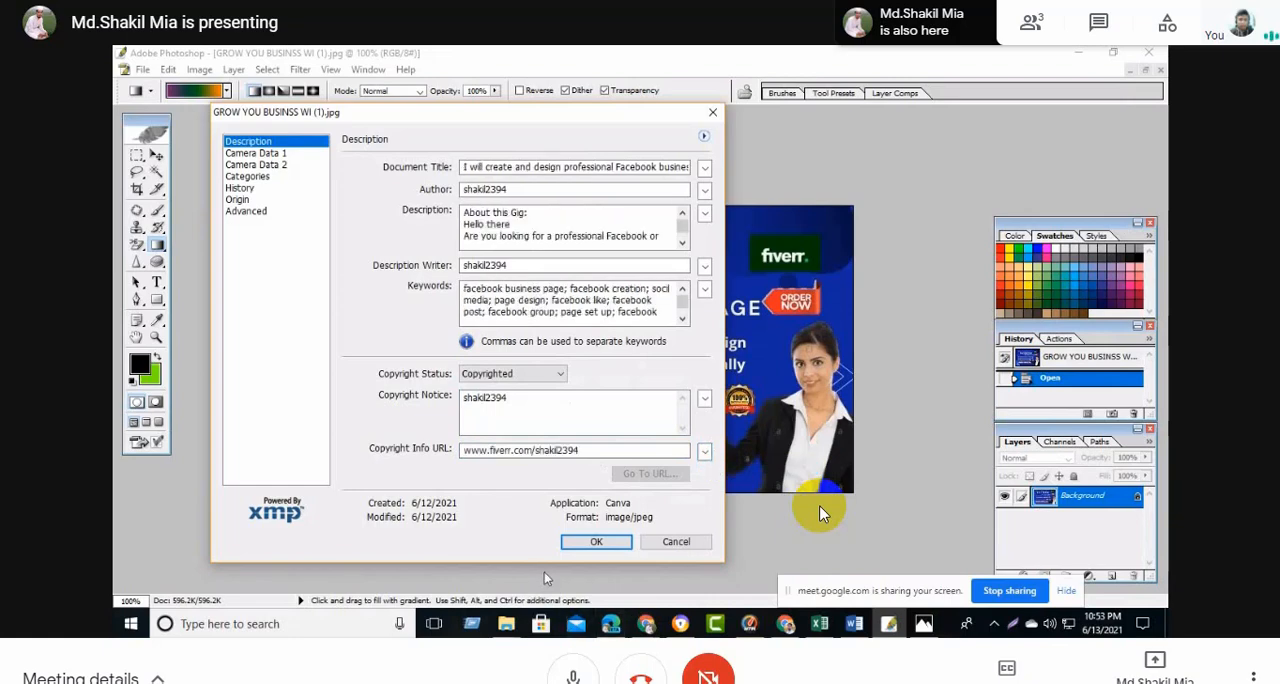
{"action": "left_click", "coordinate": [585, 547]}
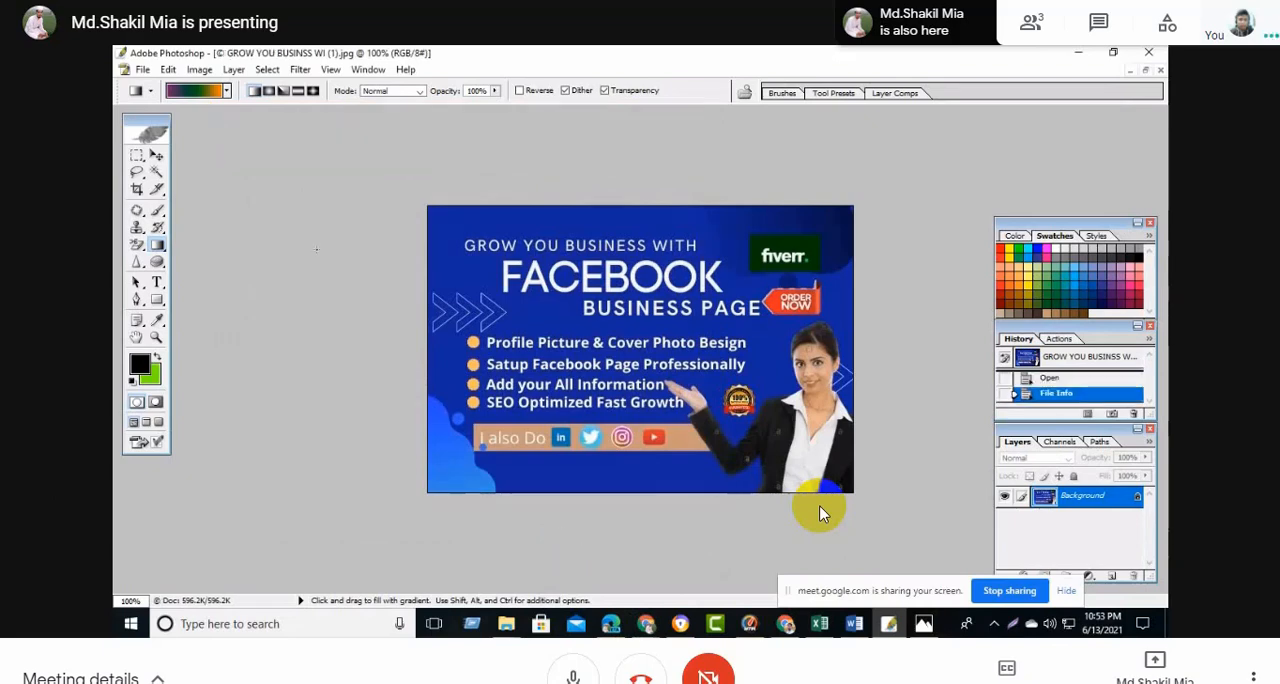
- Start saving the image under a new name, with the Desktop as the destination folder
{"action": "left_click", "coordinate": [143, 70]}
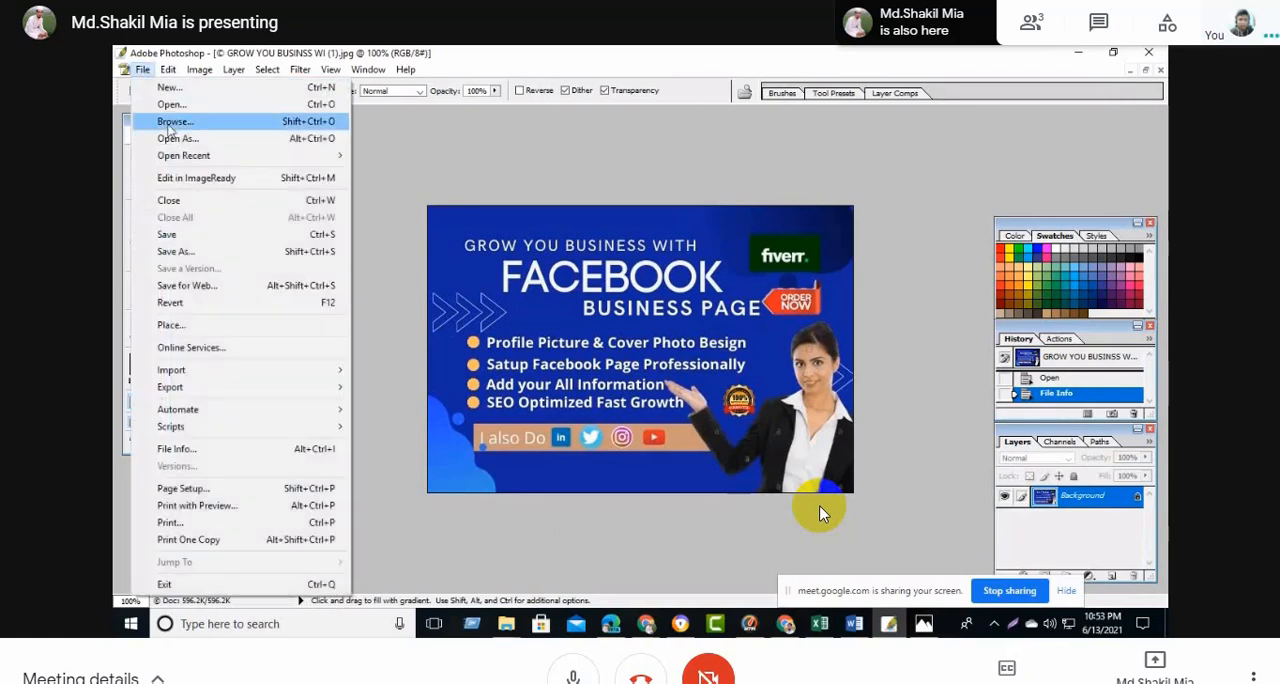
{"action": "left_click", "coordinate": [190, 251]}
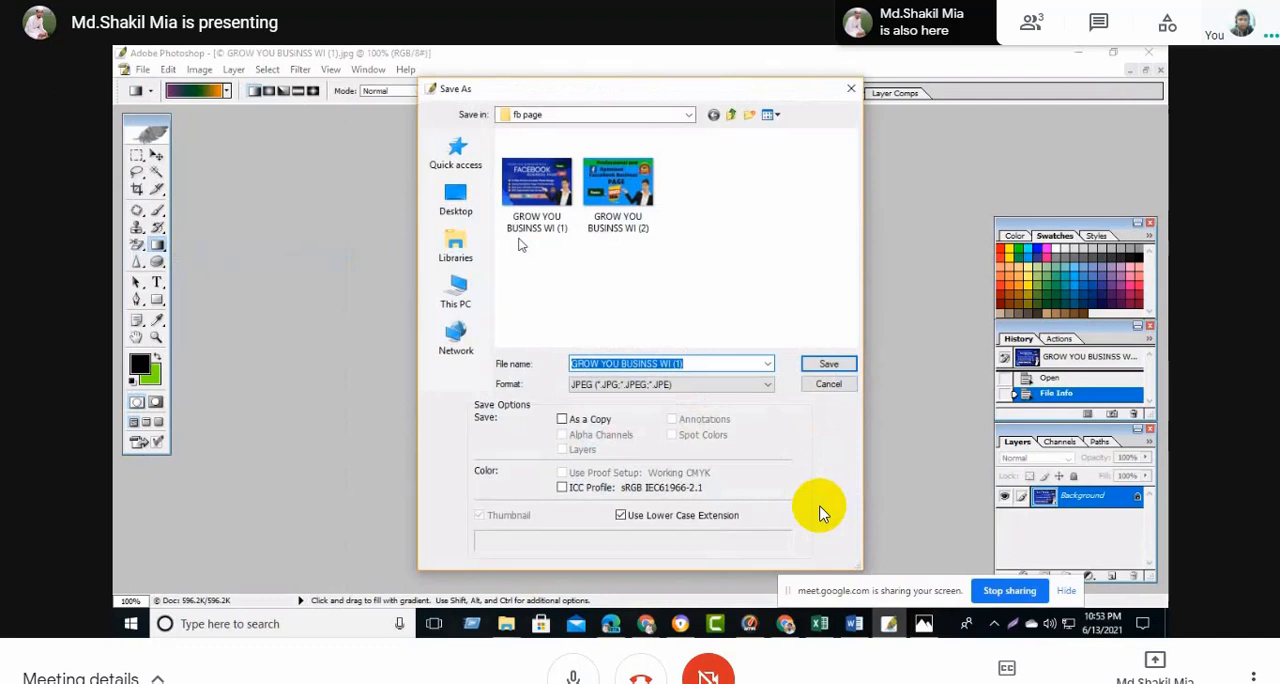
{"action": "left_click", "coordinate": [456, 198]}
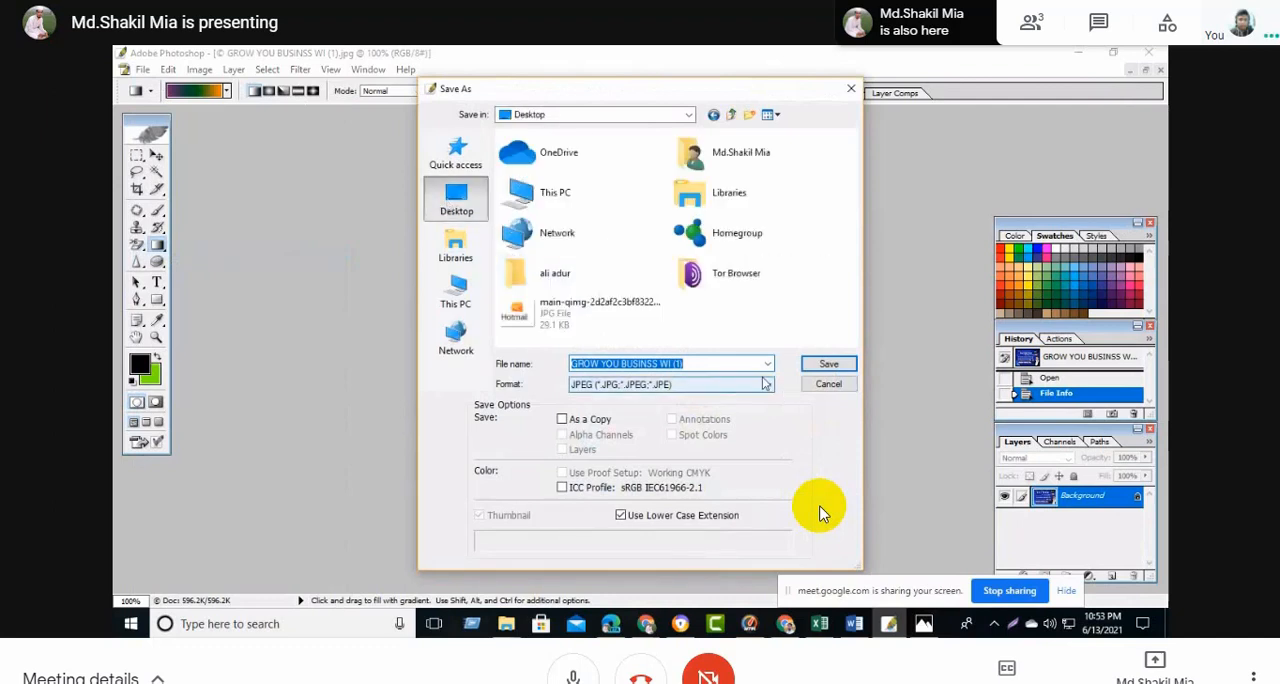
{"action": "left_click", "coordinate": [828, 364]}
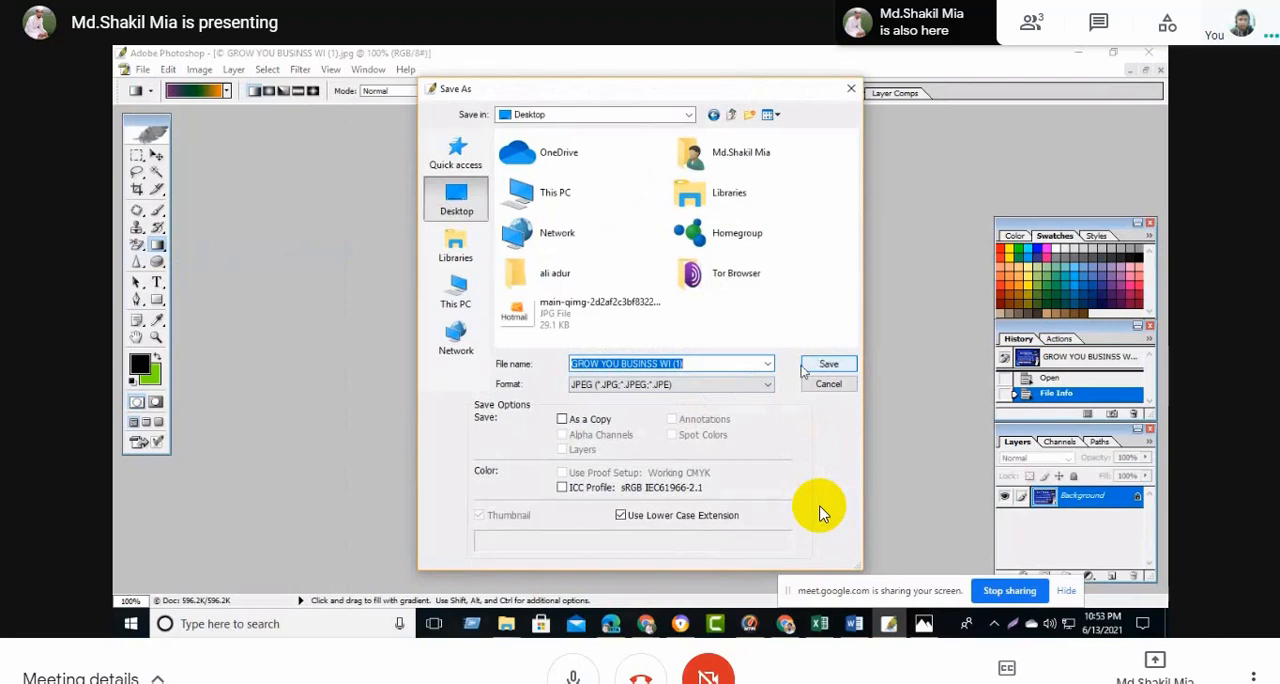
{"action": "left_click", "coordinate": [697, 364]}
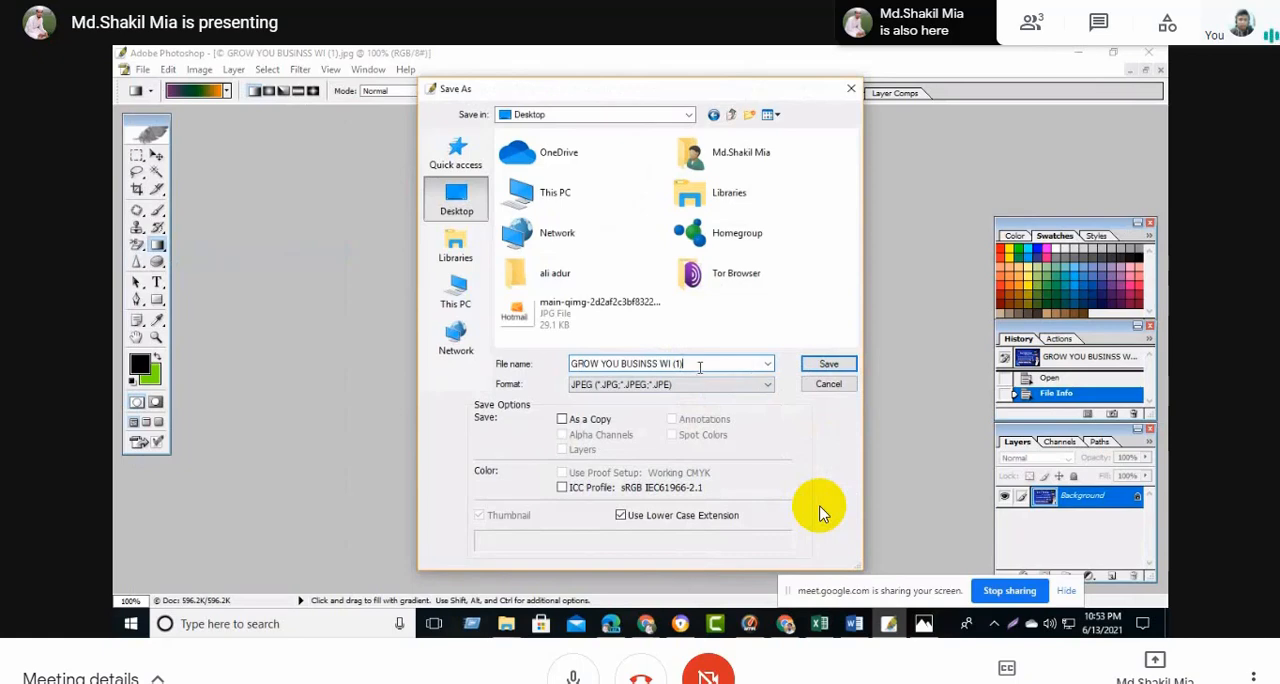
- Switch to the Word document and copy the gig name "I will create and design professional Facebook business page"
{"action": "left_click", "coordinate": [853, 629]}
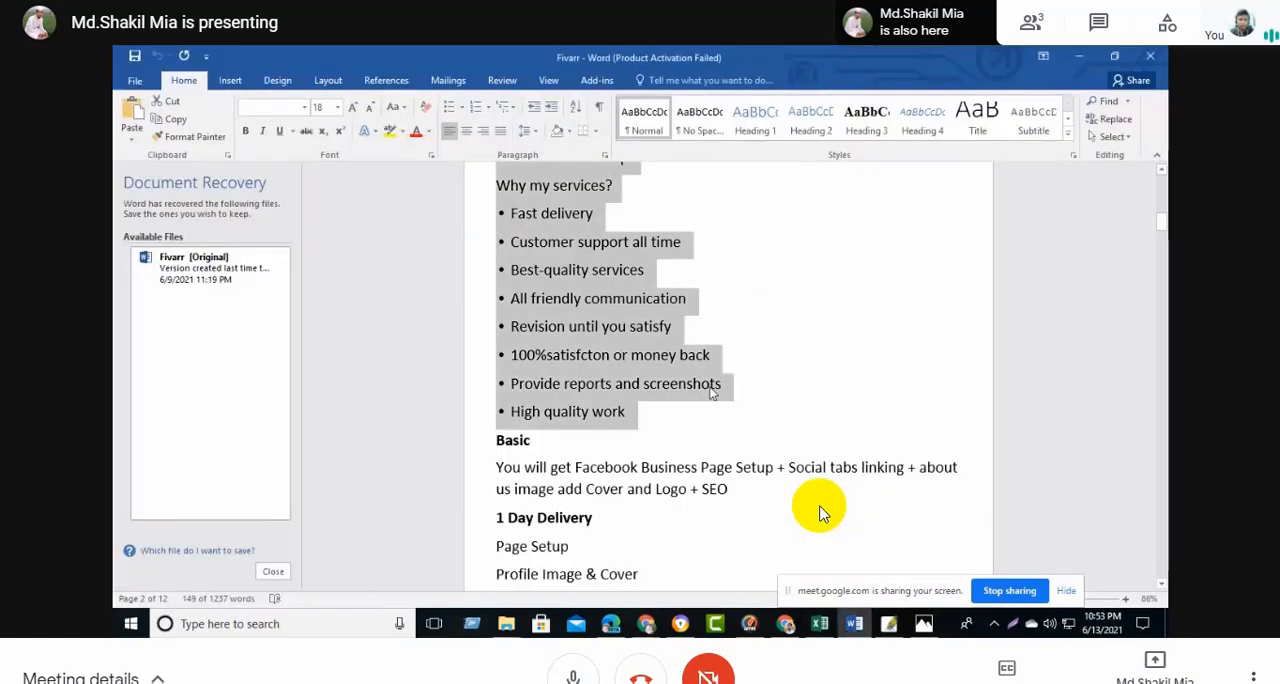
{"action": "scroll", "coordinate": [820, 513], "scroll_direction": "up", "scroll_amount": 15}
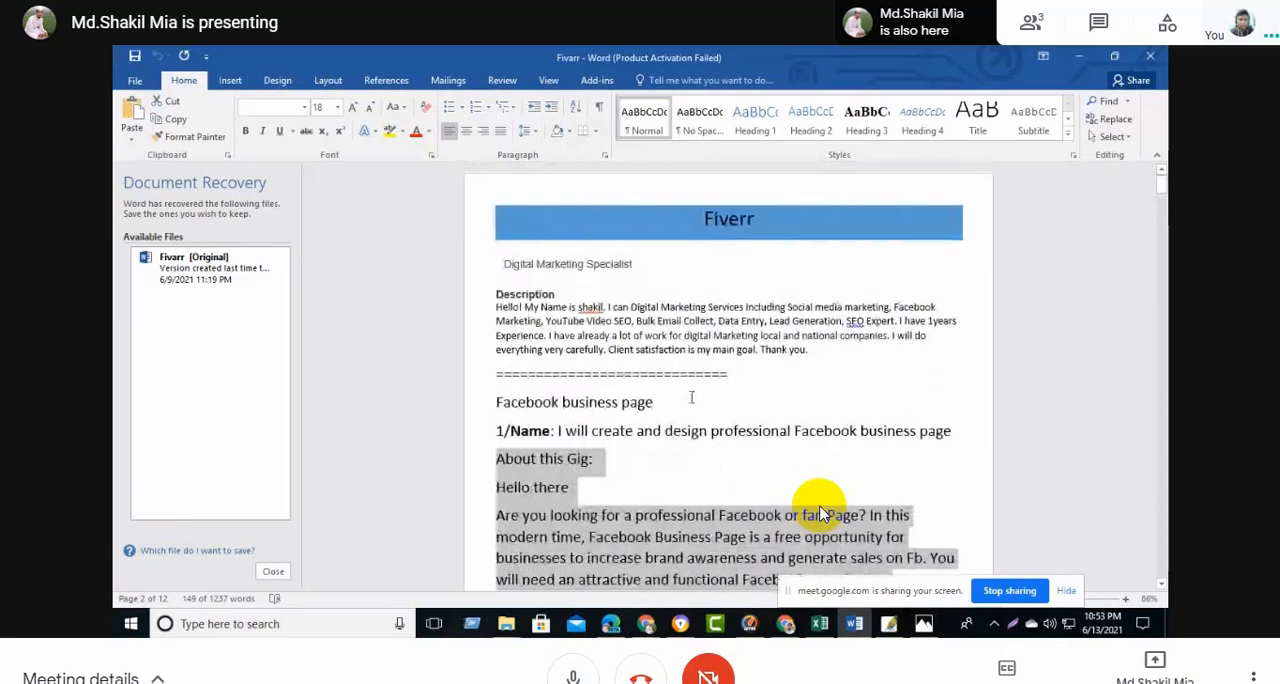
{"action": "left_click", "coordinate": [726, 462]}
{"action": "left_click_drag", "start_coordinate": [558, 431], "coordinate": [958, 431]}
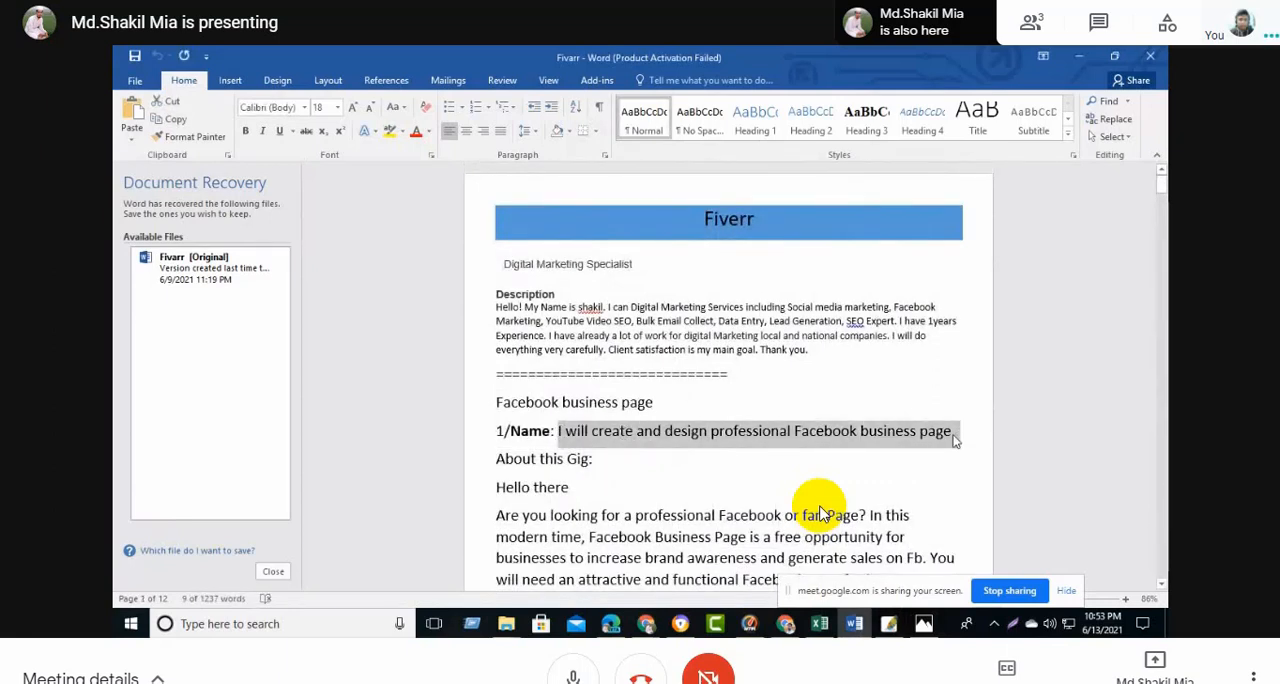
- Return to Photoshop, paste the gig name as the file name and save the JPEG with the offered High quality options
{"action": "left_click", "coordinate": [886, 624]}
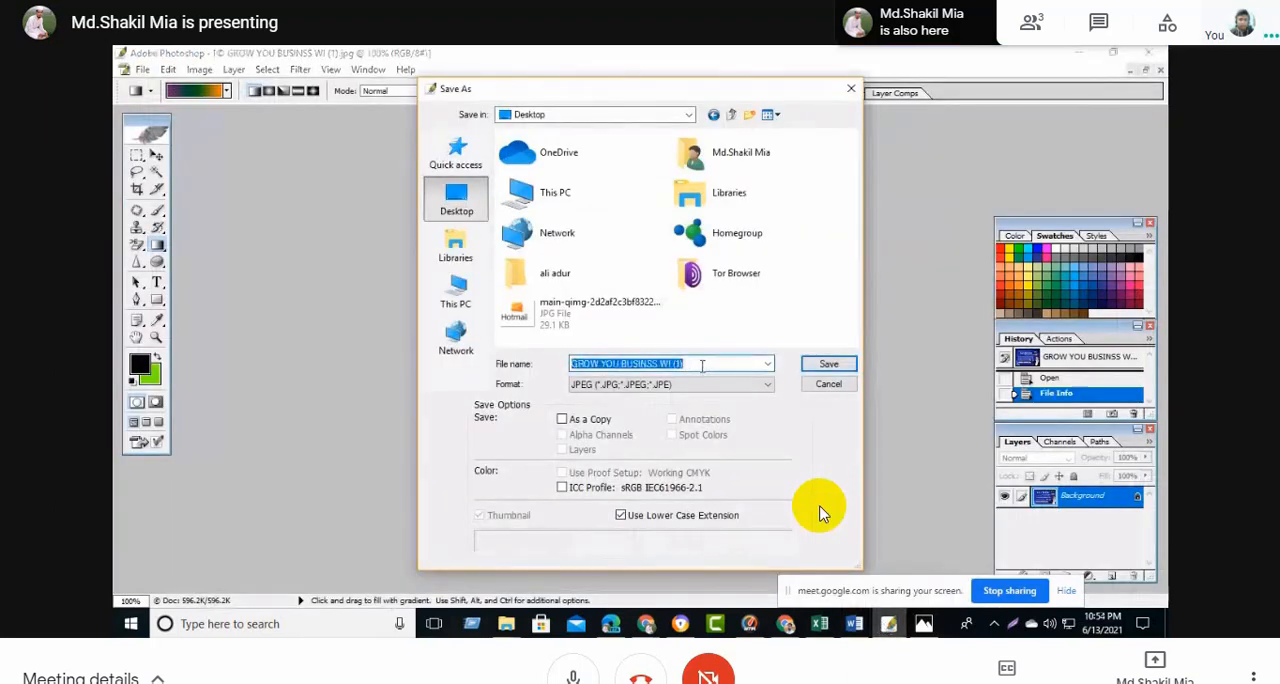
{"action": "key", "text": "ctrl+v"}
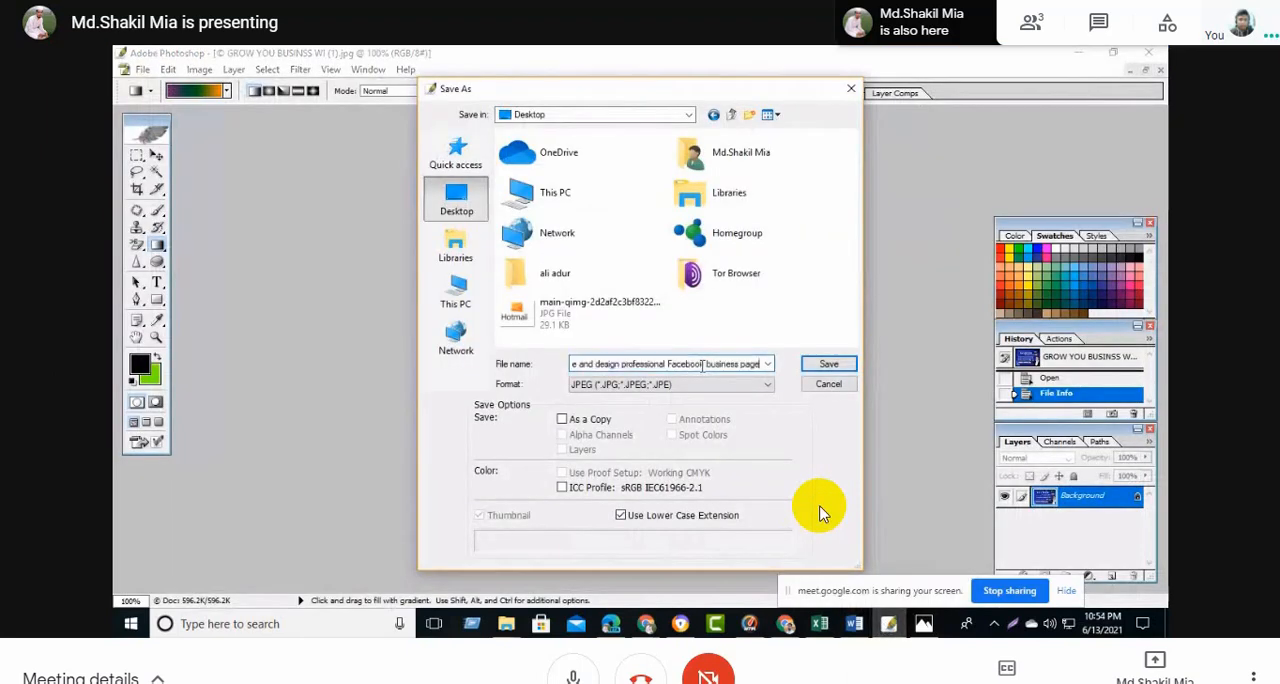
{"action": "left_click", "coordinate": [829, 366]}
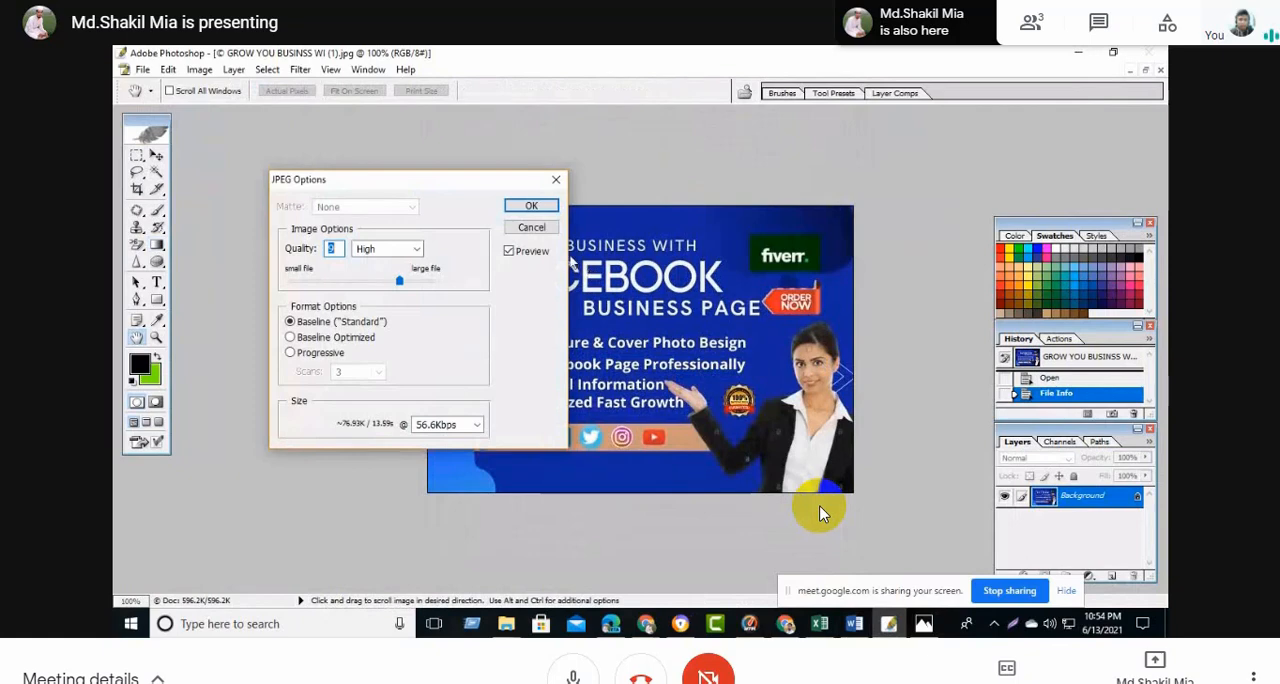
{"action": "left_click", "coordinate": [534, 206]}
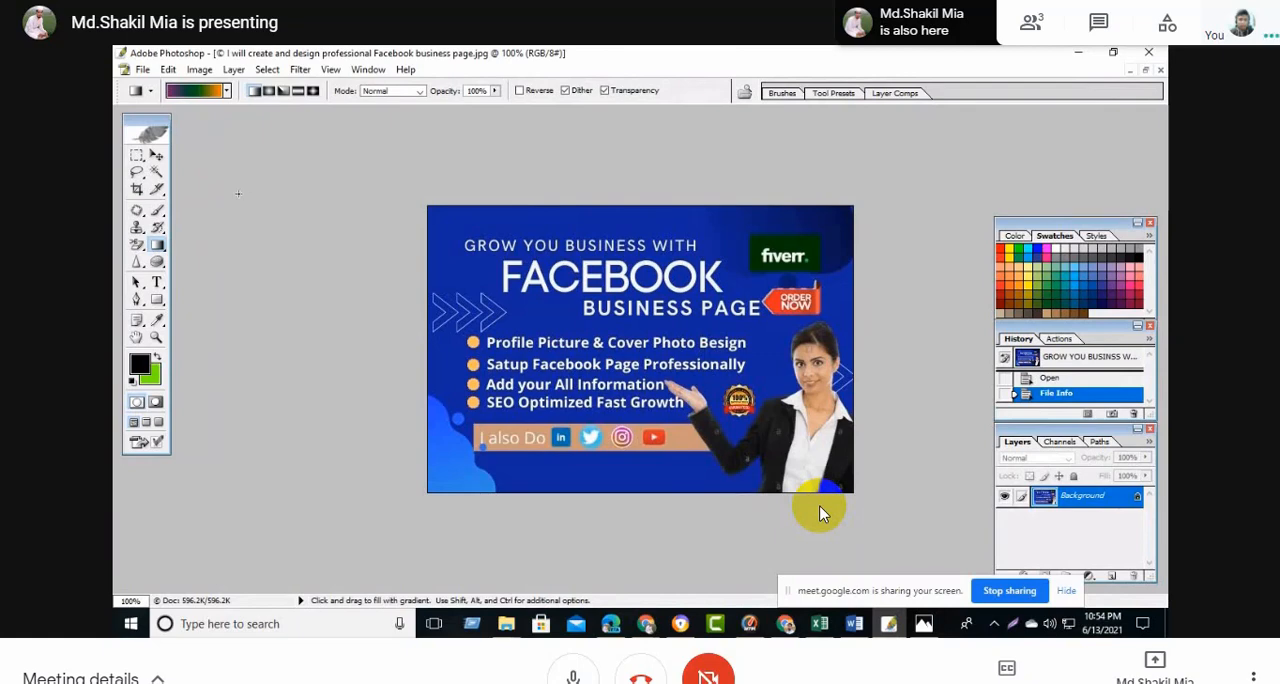
- Reopen the saved image's File Info, copy all of its keywords and close the dialog
{"action": "left_click", "coordinate": [142, 69]}
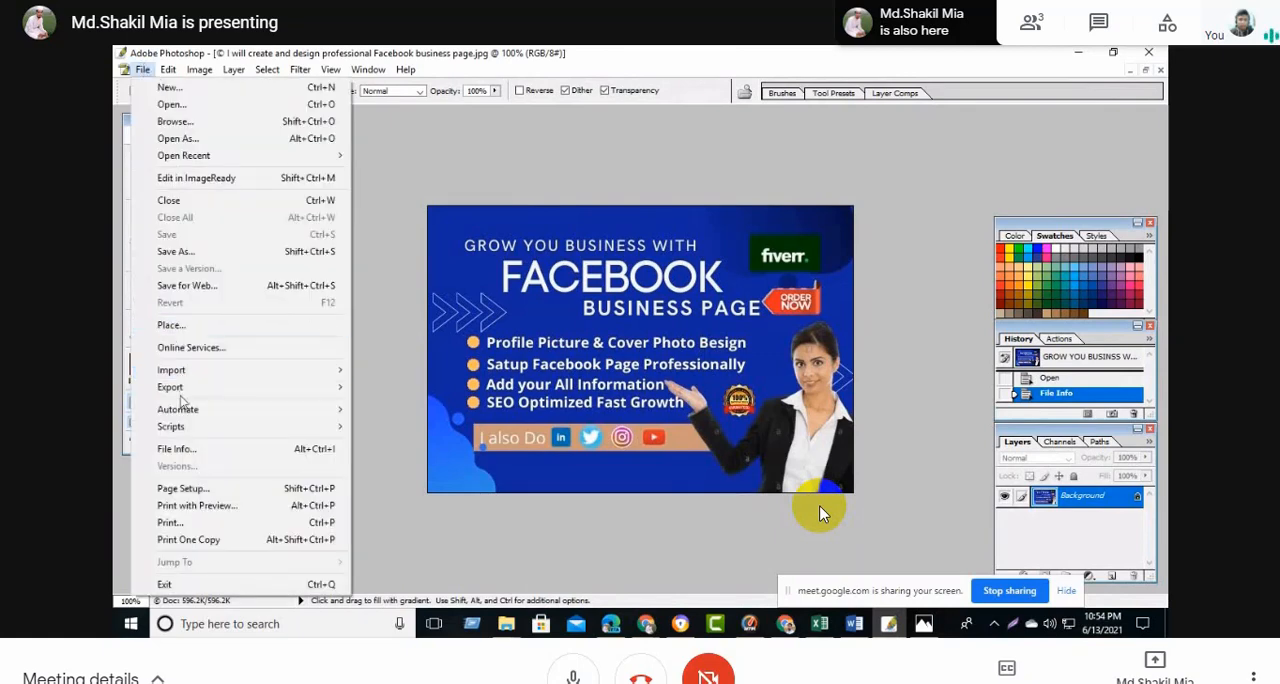
{"action": "left_click", "coordinate": [195, 455]}
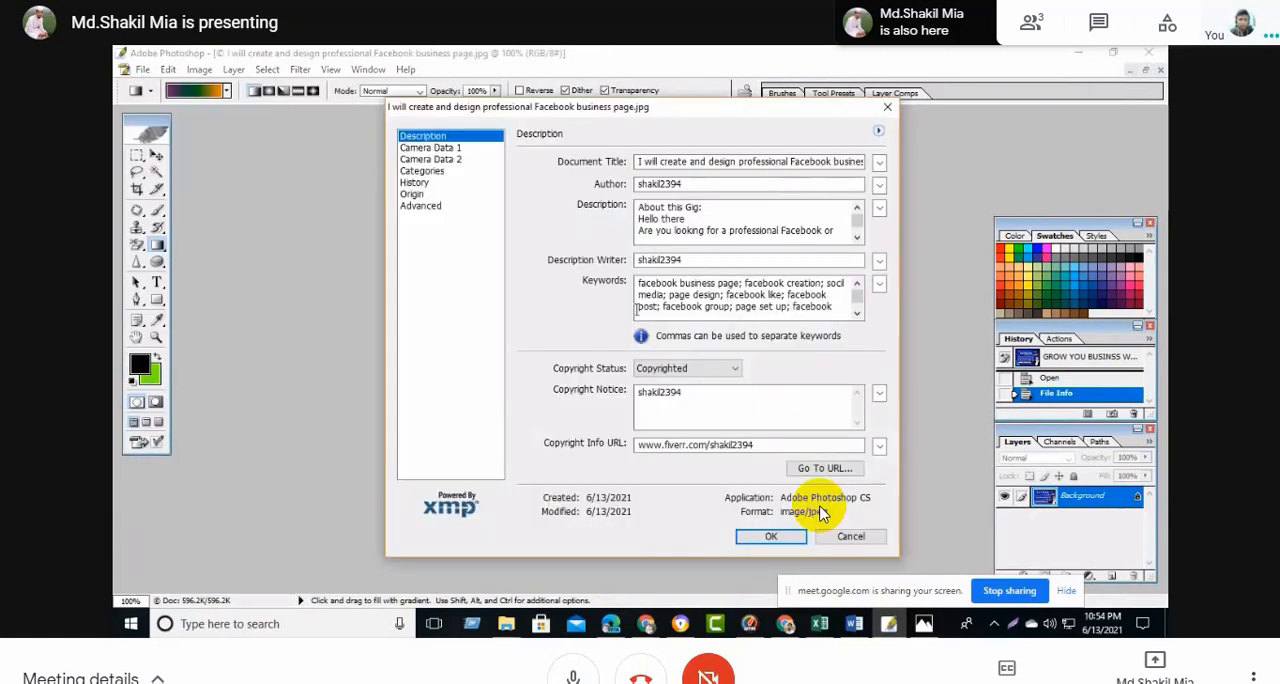
{"action": "left_click_drag", "start_coordinate": [644, 283], "coordinate": [793, 318]}
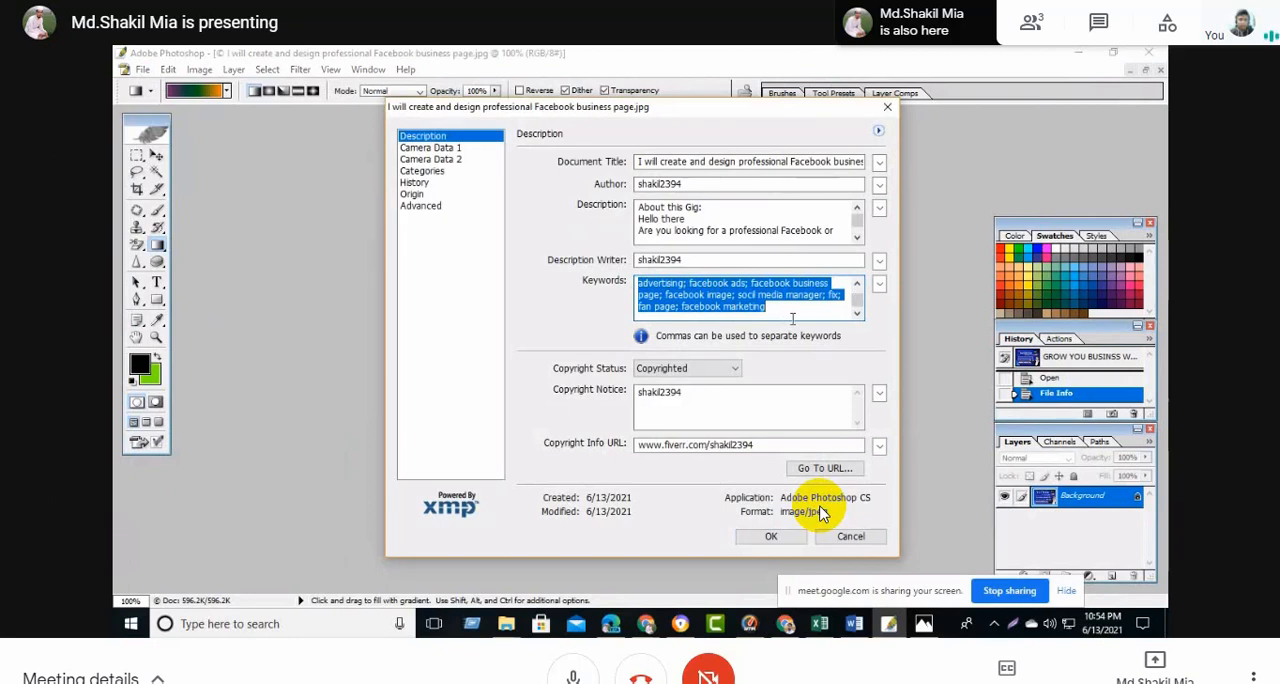
{"action": "left_click", "coordinate": [724, 290]}
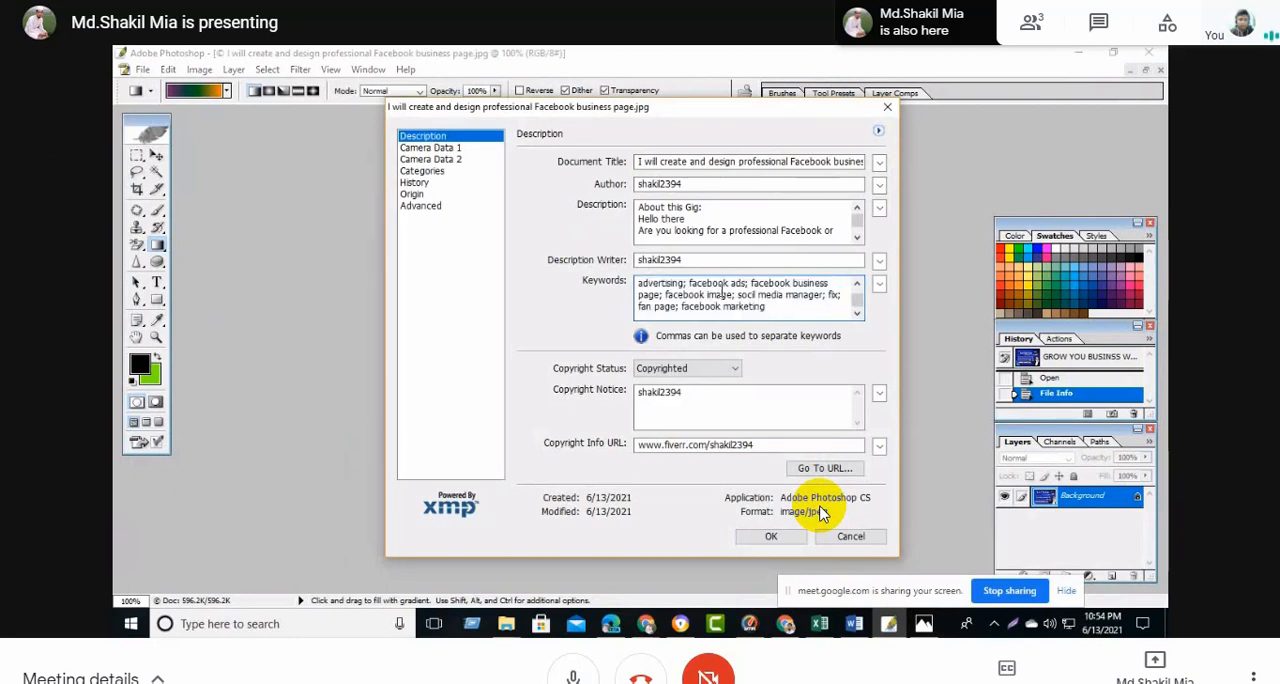
{"action": "key", "text": "ctrl+a"}
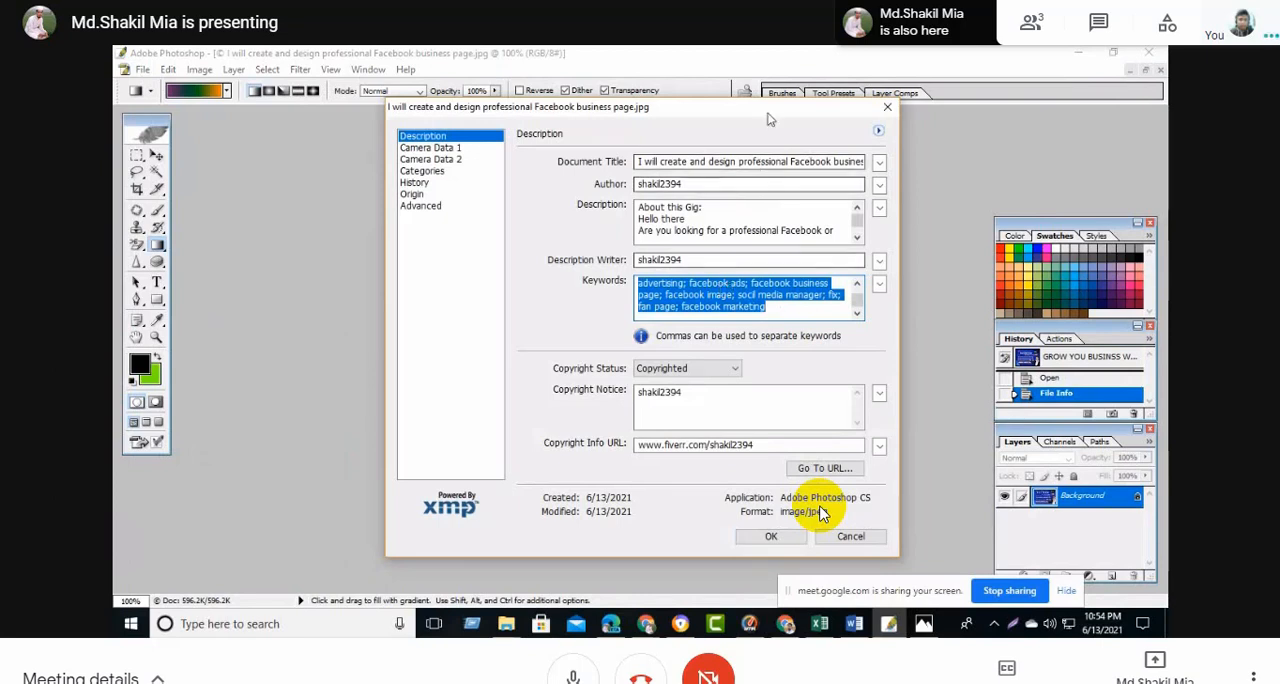
{"action": "left_click", "coordinate": [771, 537]}
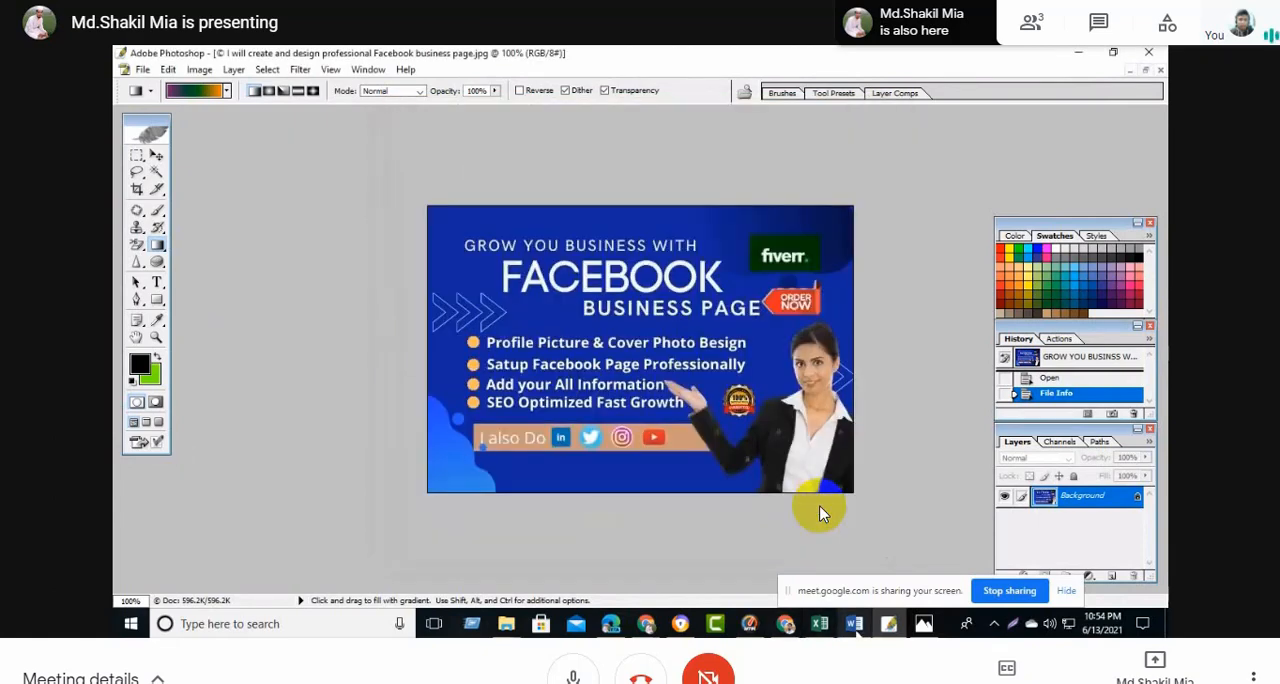
- Switch to the Word document, paste the keywords before the "Facebook business page" line, save the document and minimize Word
{"action": "key", "text": "alt+Tab"}
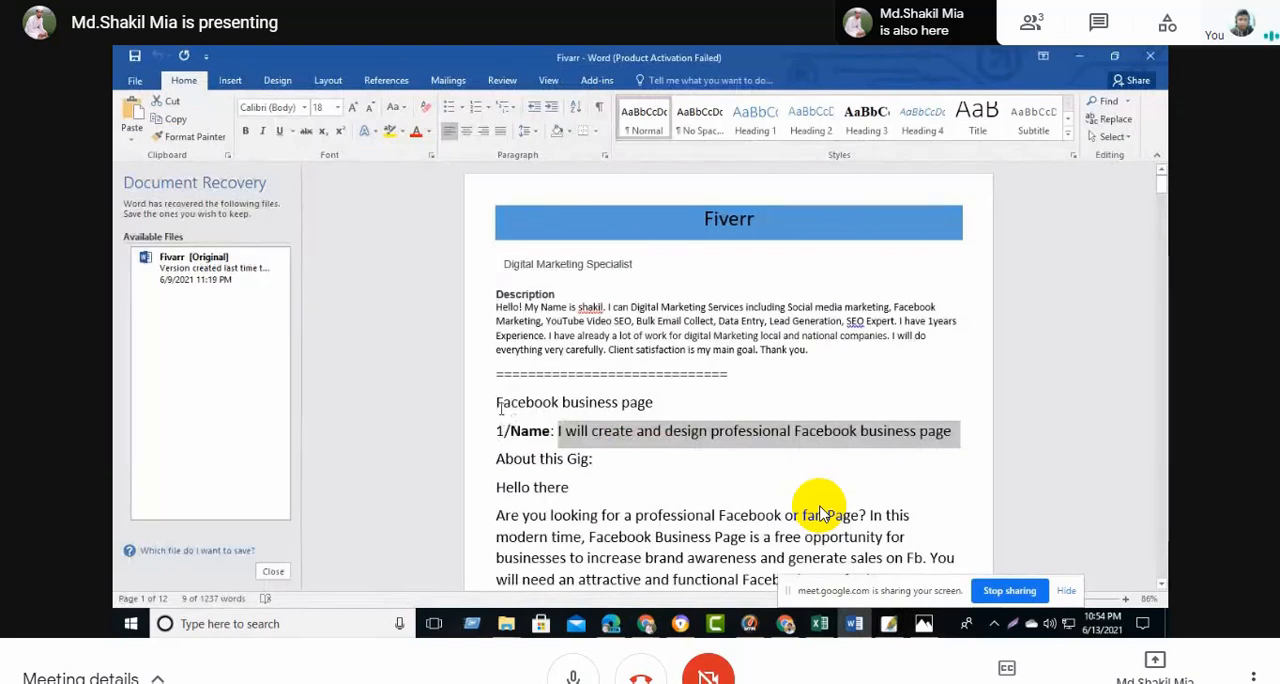
{"action": "left_click", "coordinate": [498, 401]}
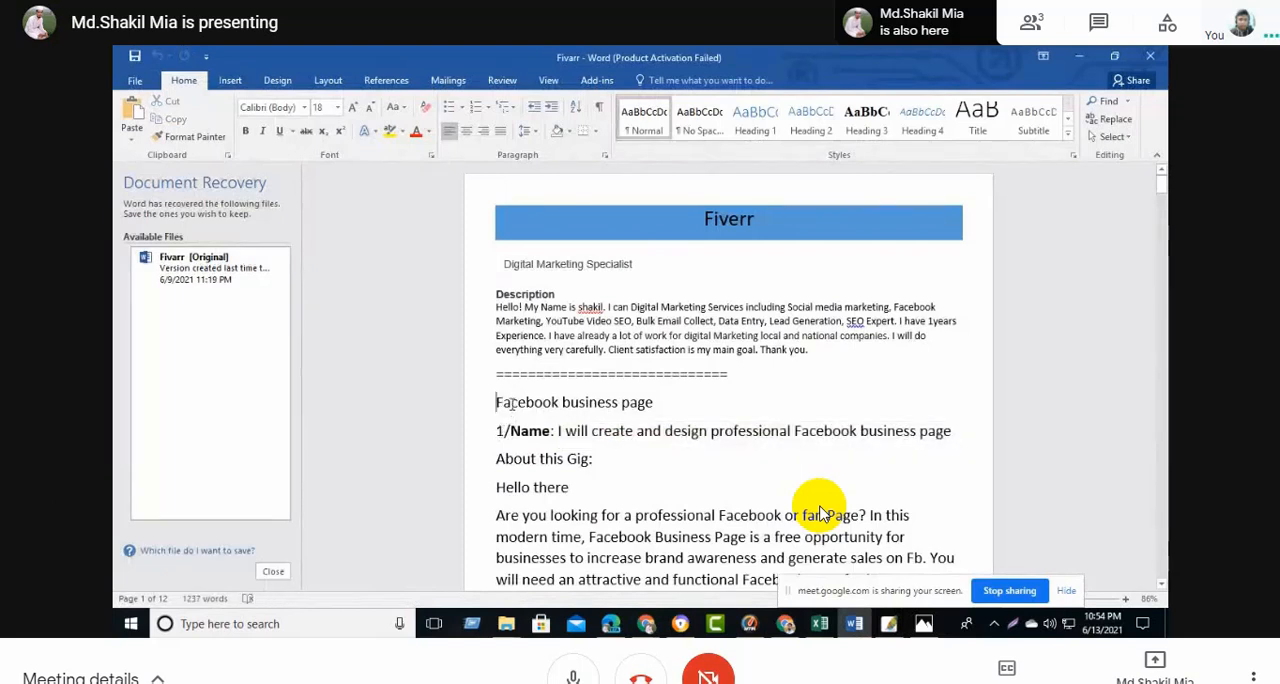
{"action": "type", "text": "facebook business page; facebook creation; socil media; page design; facebook like; facebook post; facebook group; page set up; facebook advertising; facebook ads; facebook business page; facebook image; socil media manager; fix; fan page; facebook marketing"}
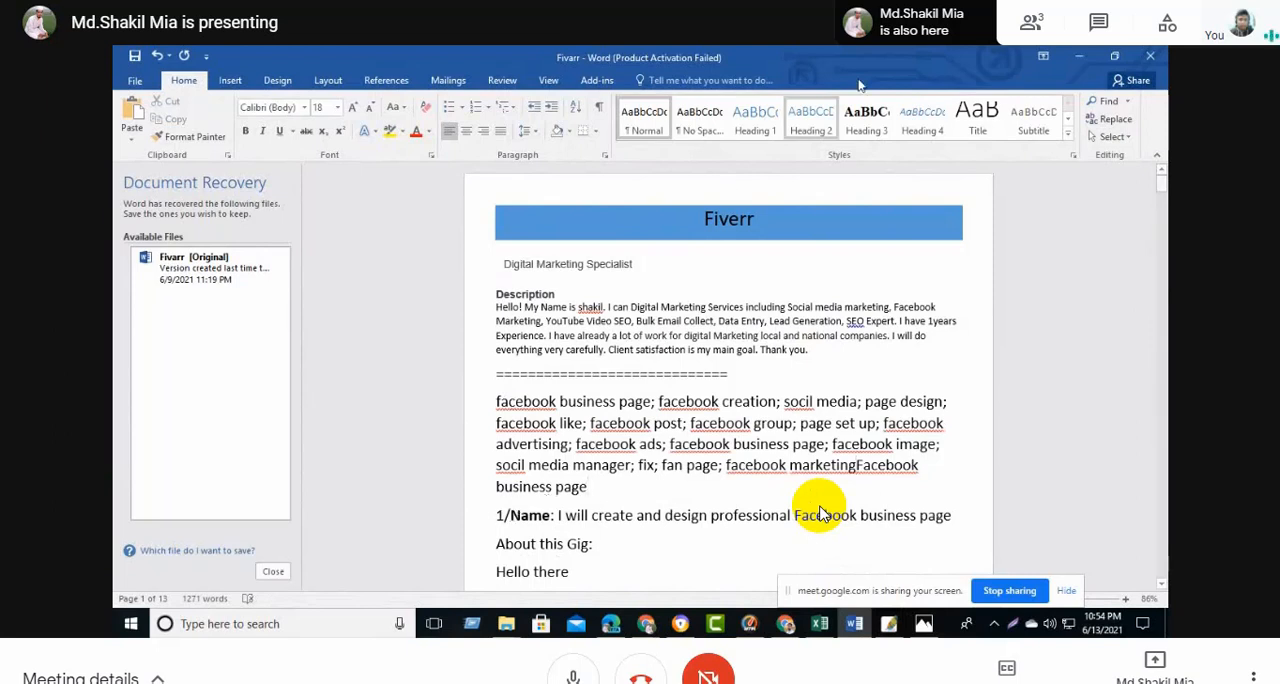
{"action": "left_click", "coordinate": [134, 58]}
{"action": "left_click", "coordinate": [1076, 60]}
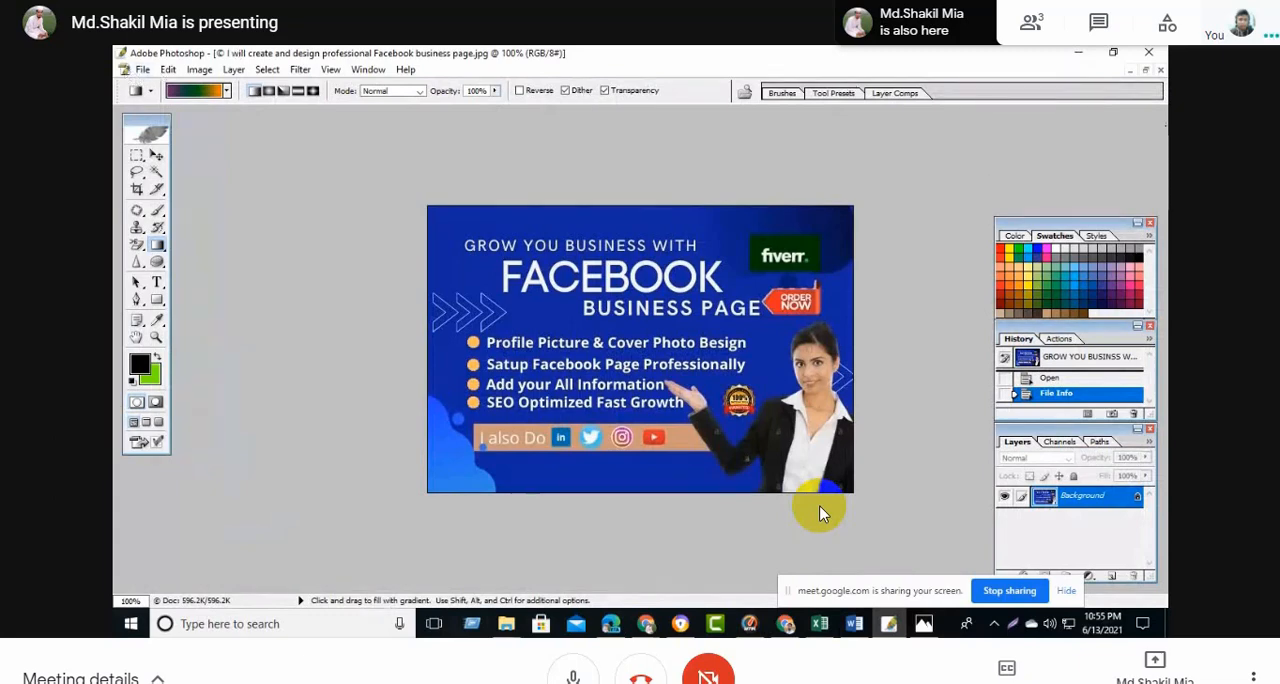
- Minimize the current image, open "GROW YOU BUSINSS WI (2)" from the "fb page" folder in "fivarr gig" on drive E:, and maximize its window
{"action": "left_click", "coordinate": [1129, 70]}
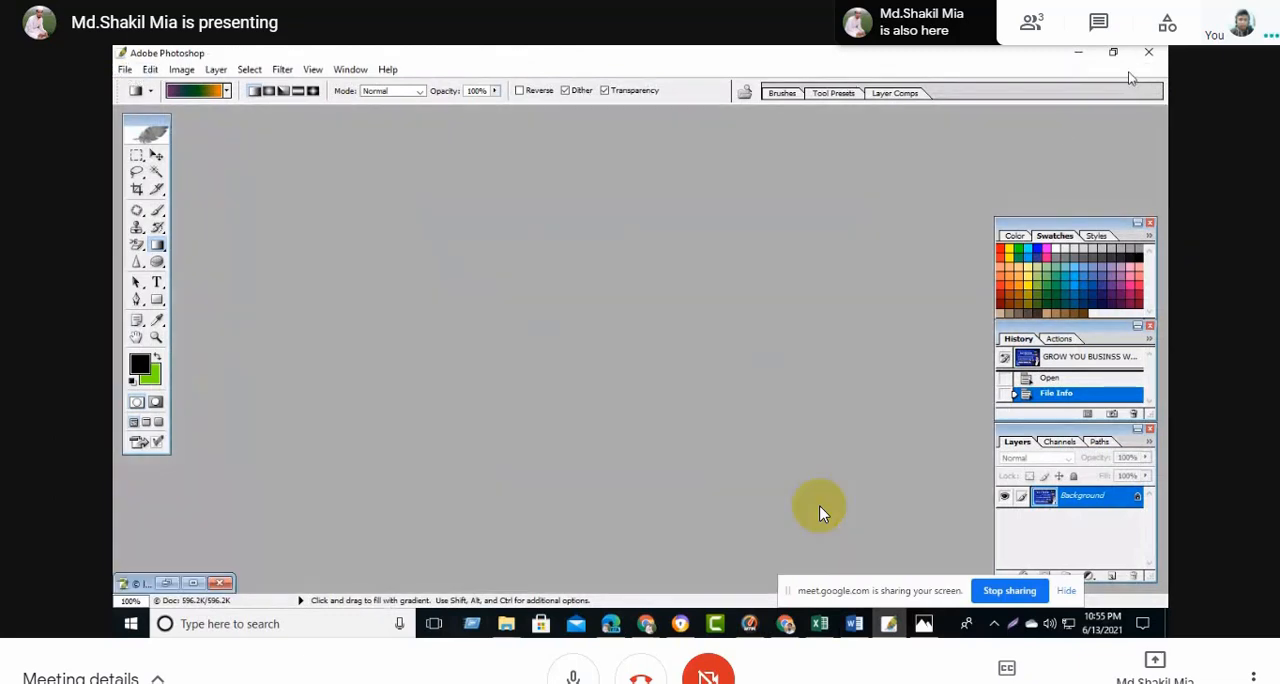
{"action": "double_click", "coordinate": [645, 264]}
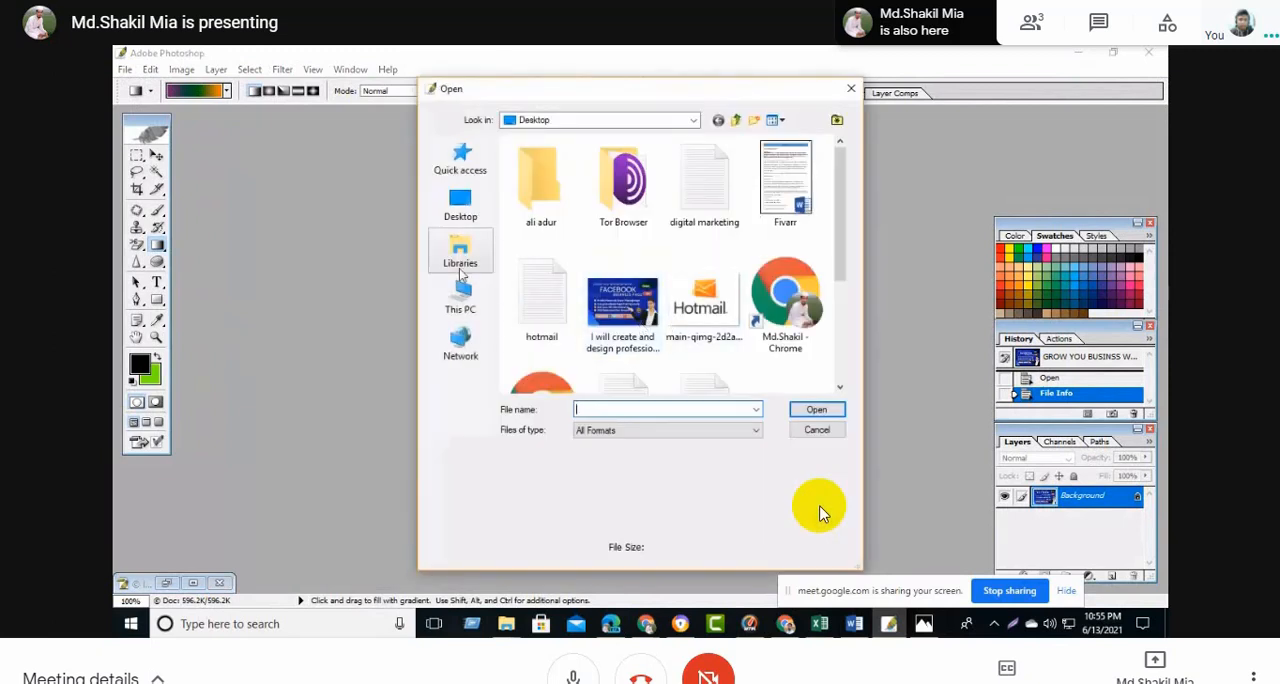
{"action": "left_click", "coordinate": [461, 295]}
{"action": "scroll", "coordinate": [598, 285], "scroll_direction": "down", "scroll_amount": 5}
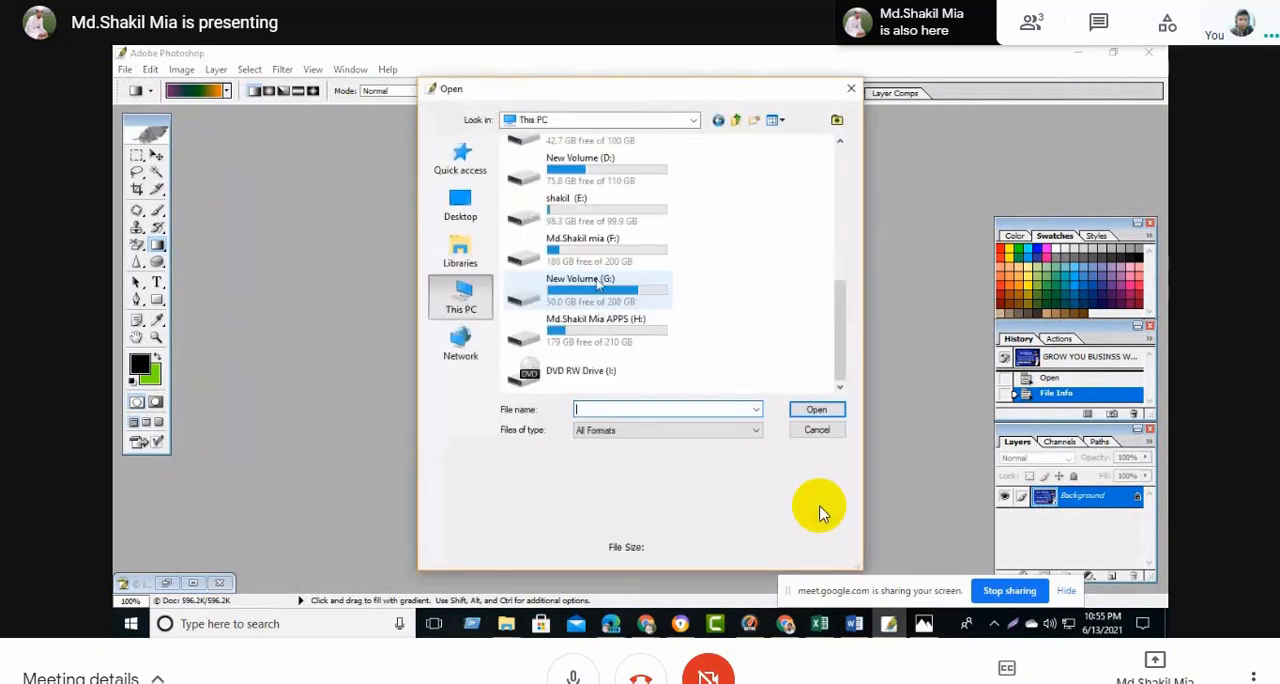
{"action": "double_click", "coordinate": [566, 258]}
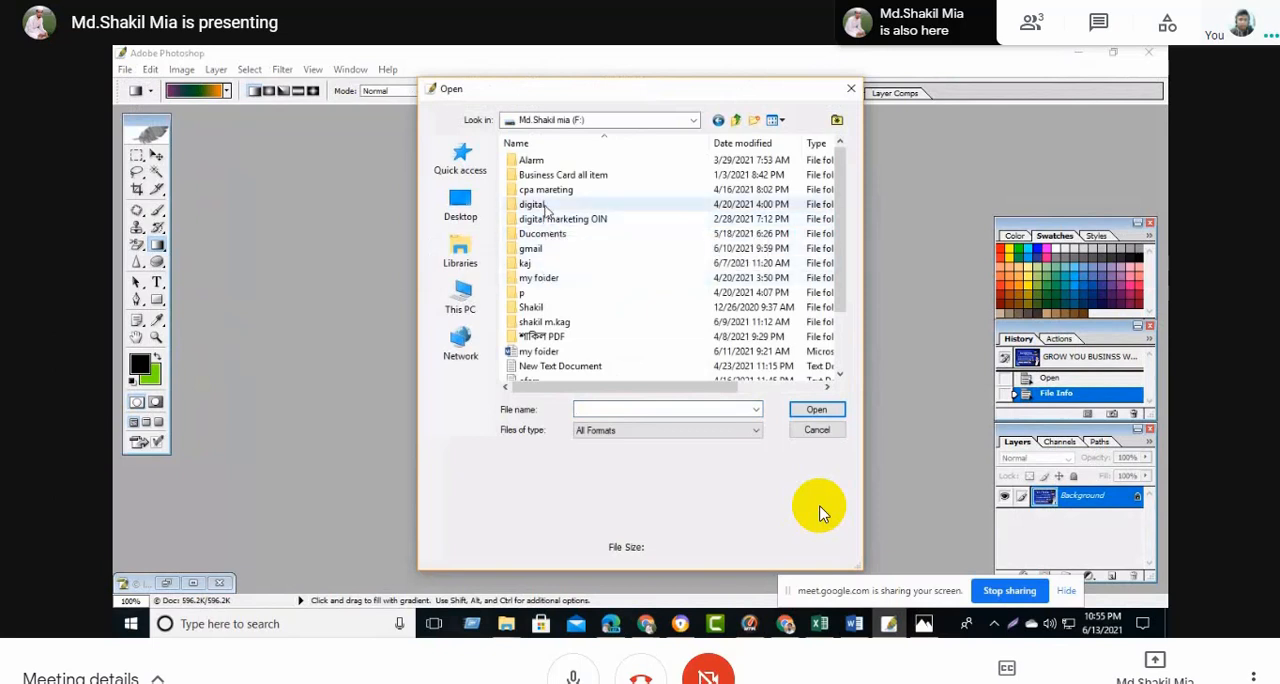
{"action": "left_click", "coordinate": [717, 120]}
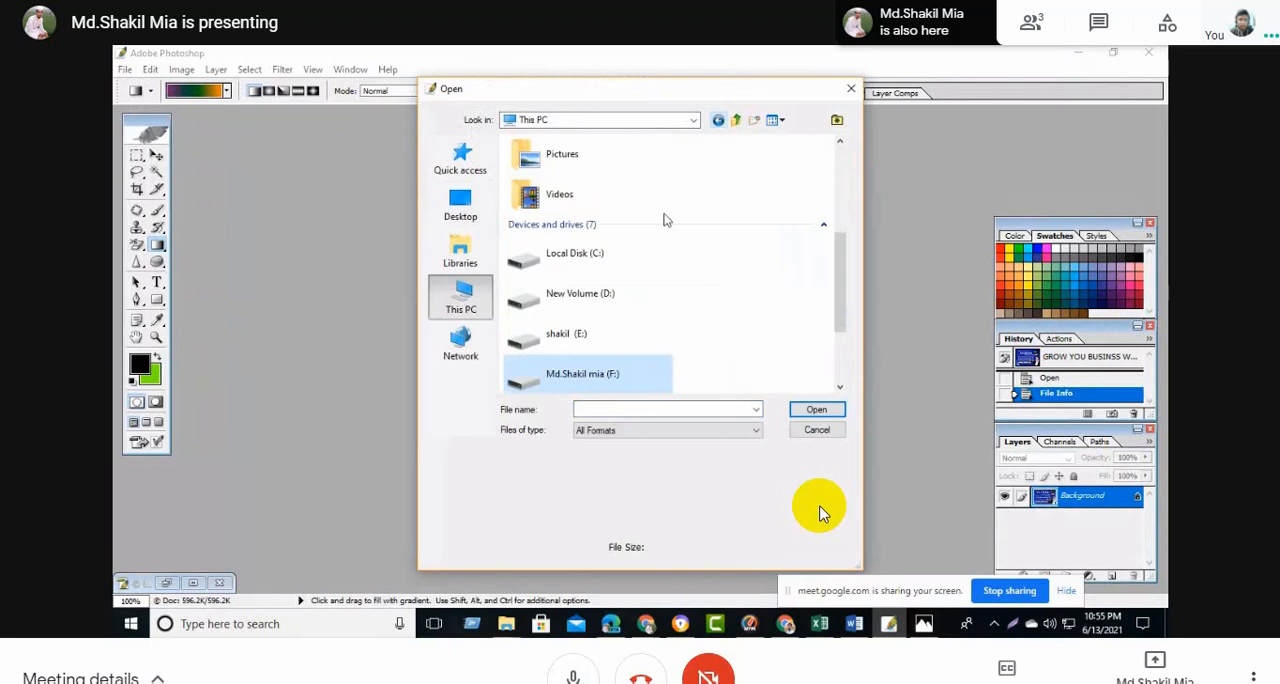
{"action": "double_click", "coordinate": [593, 334]}
{"action": "double_click", "coordinate": [638, 215]}
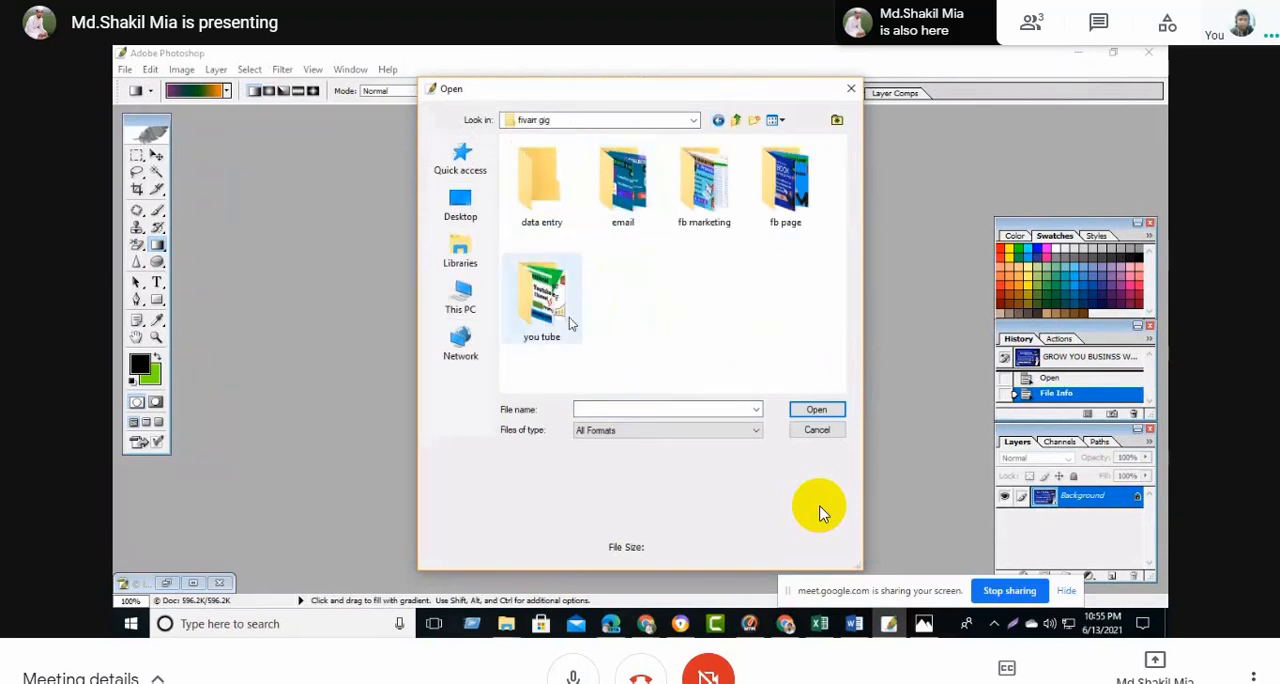
{"action": "double_click", "coordinate": [777, 212]}
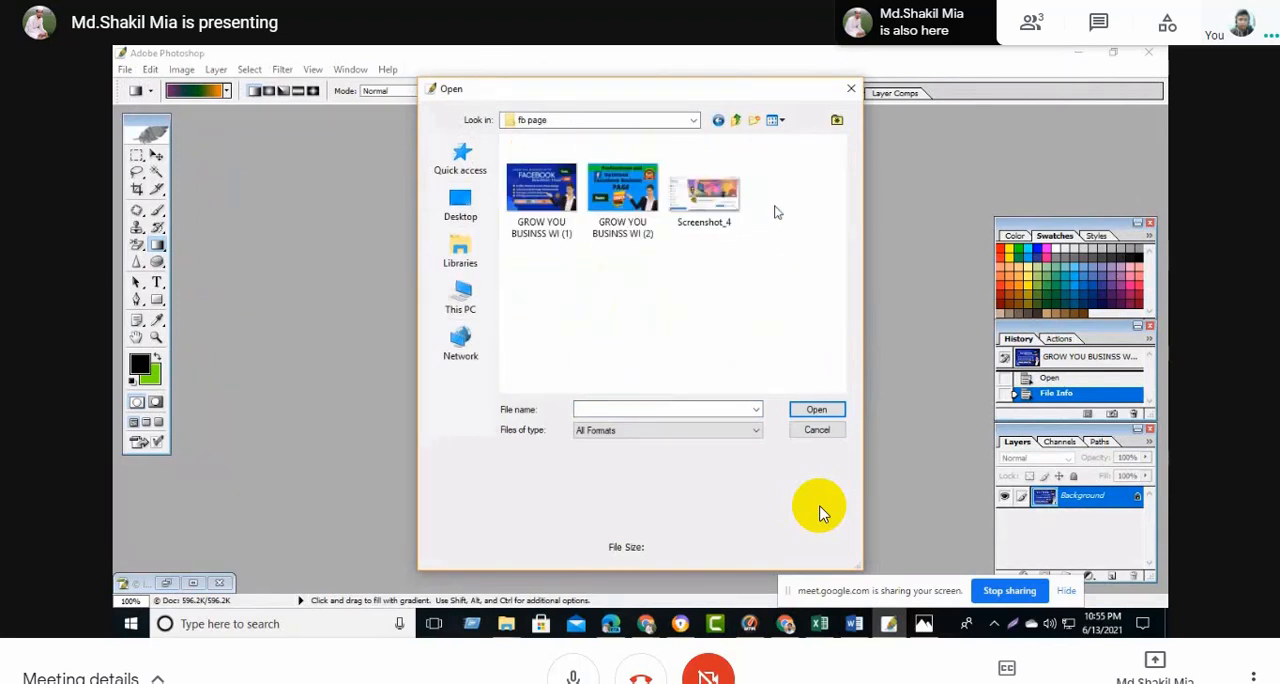
{"action": "left_click", "coordinate": [646, 244]}
{"action": "left_click", "coordinate": [818, 409]}
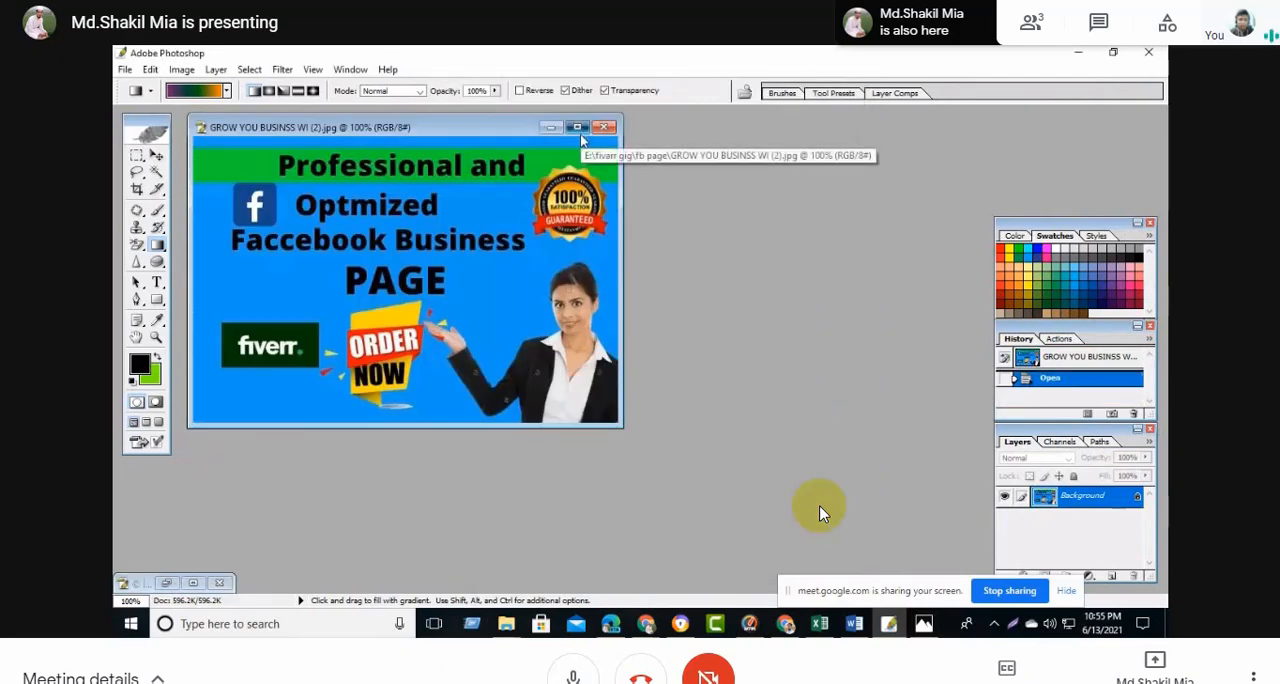
{"action": "left_click", "coordinate": [578, 128]}
- Fill the image's File Info with the gig title, seller username, gig description, keywords, Copyrighted status, copyright notice and Fiverr profile URL
{"action": "left_click", "coordinate": [142, 69]}
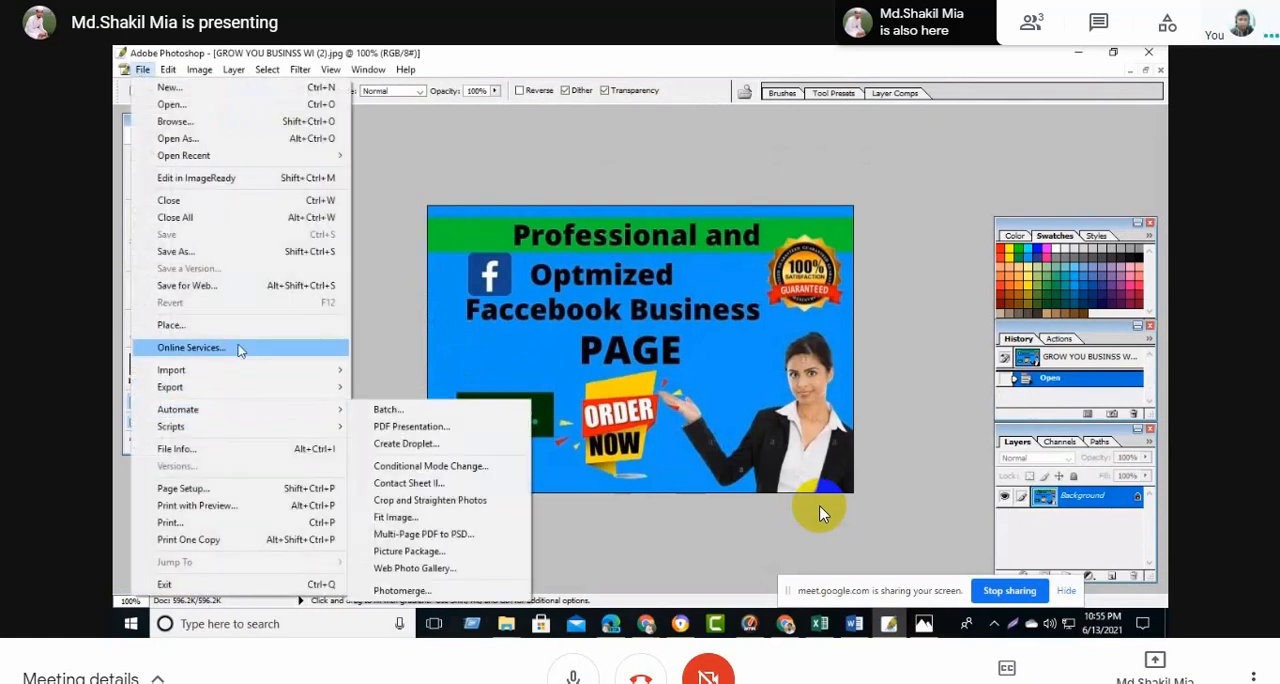
{"action": "left_click", "coordinate": [176, 449]}
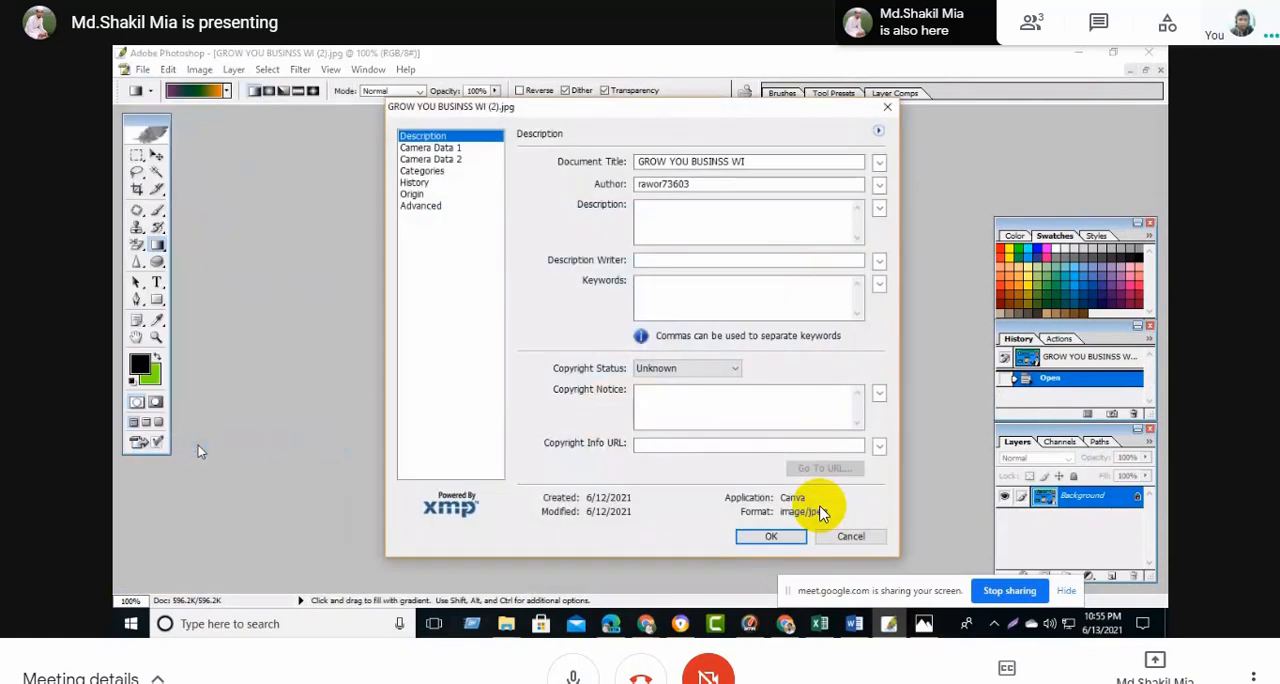
{"action": "left_click", "coordinate": [757, 161]}
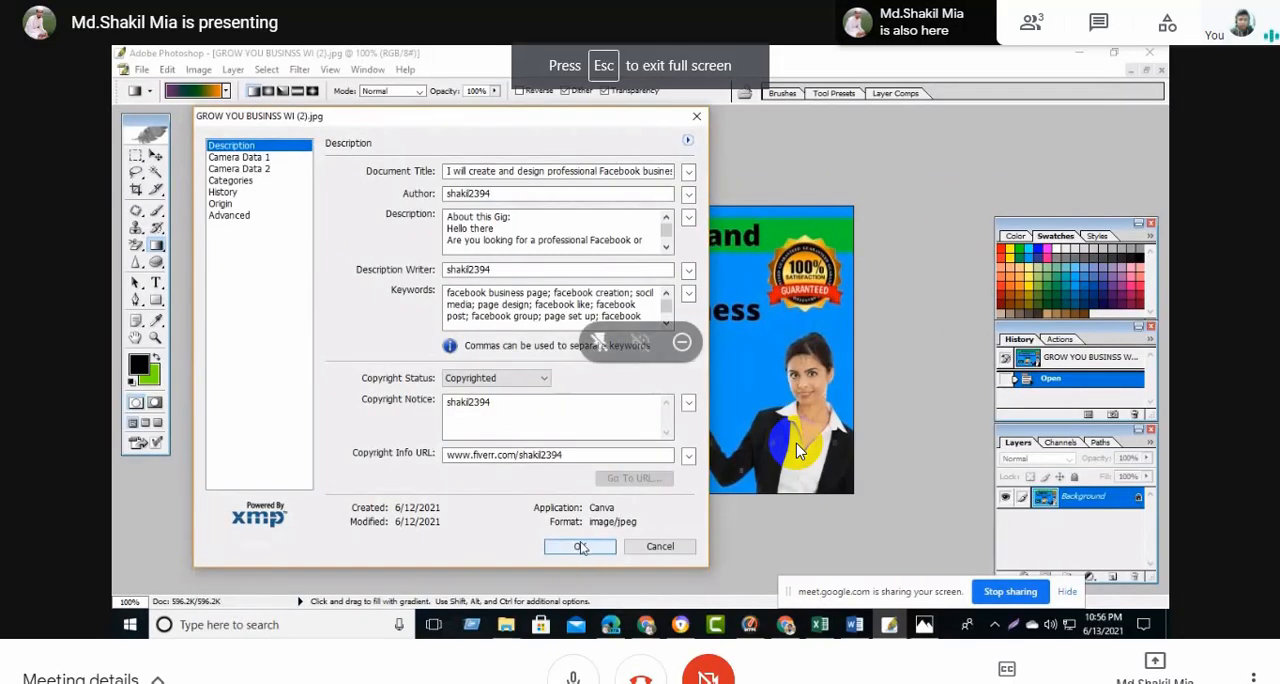
{"action": "left_click", "coordinate": [580, 547]}
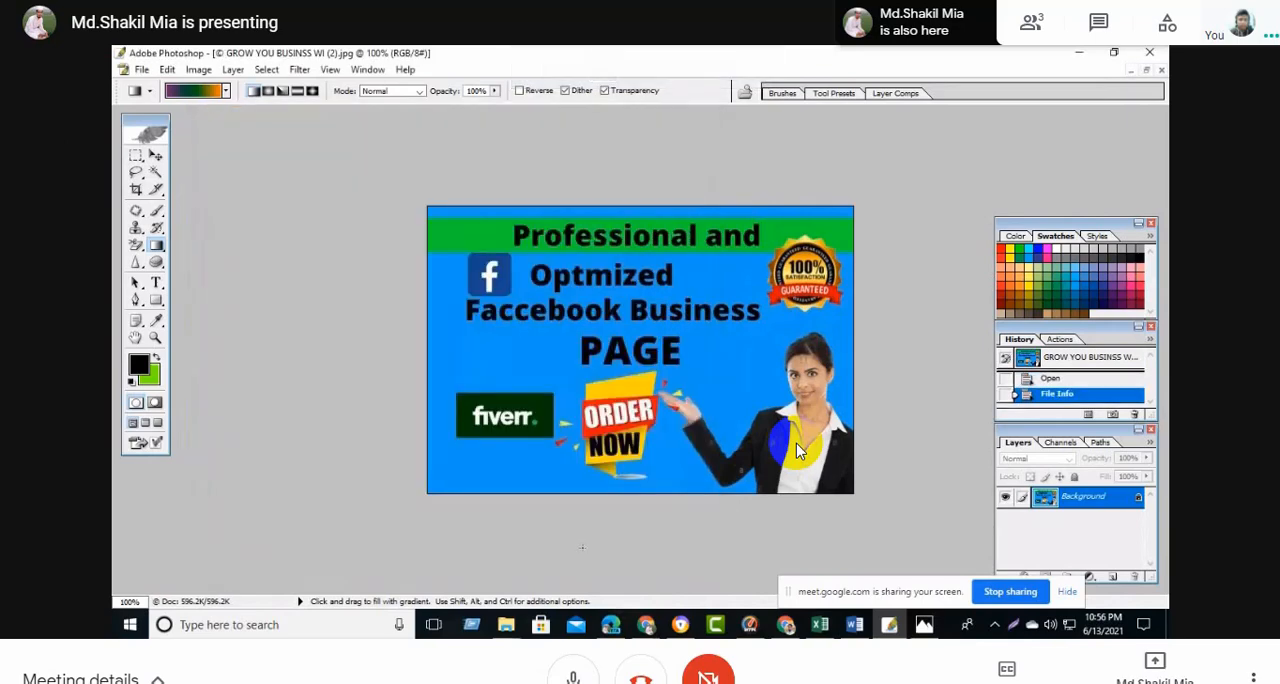
- Start saving the image under a new name, switch to the Word document and copy the gig name "I will create and design professional Facebook business page"
{"action": "left_click", "coordinate": [141, 69]}
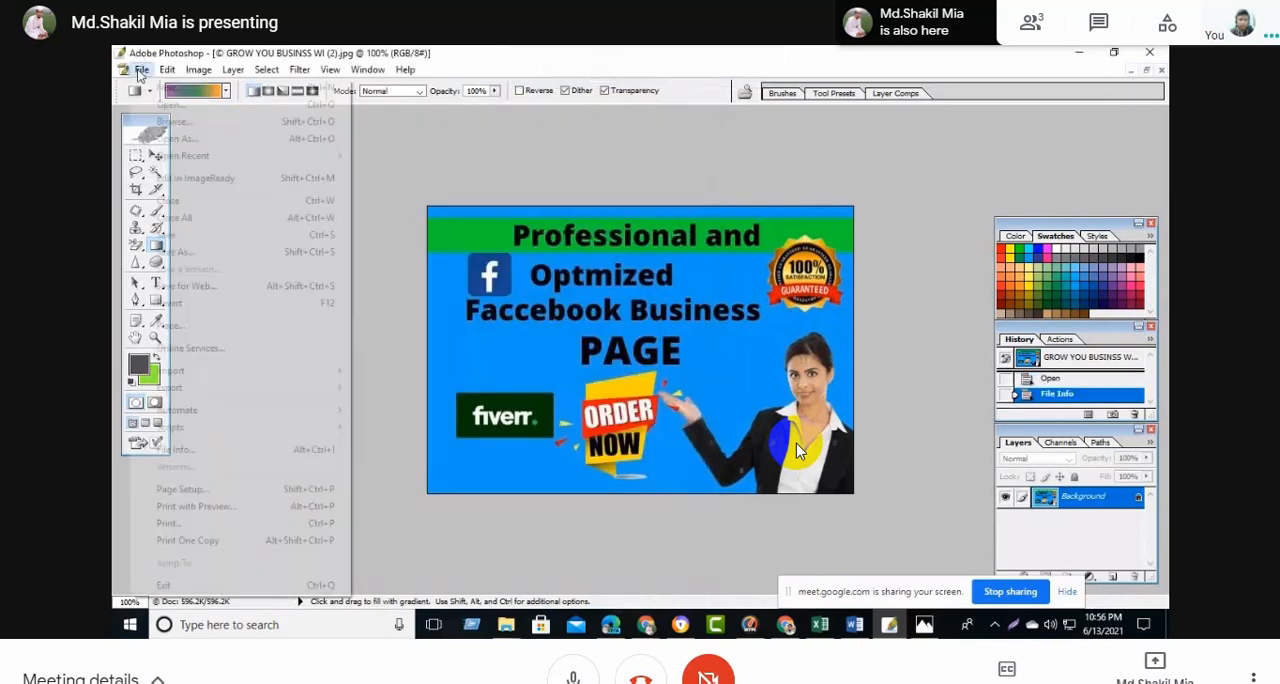
{"action": "left_click", "coordinate": [200, 261]}
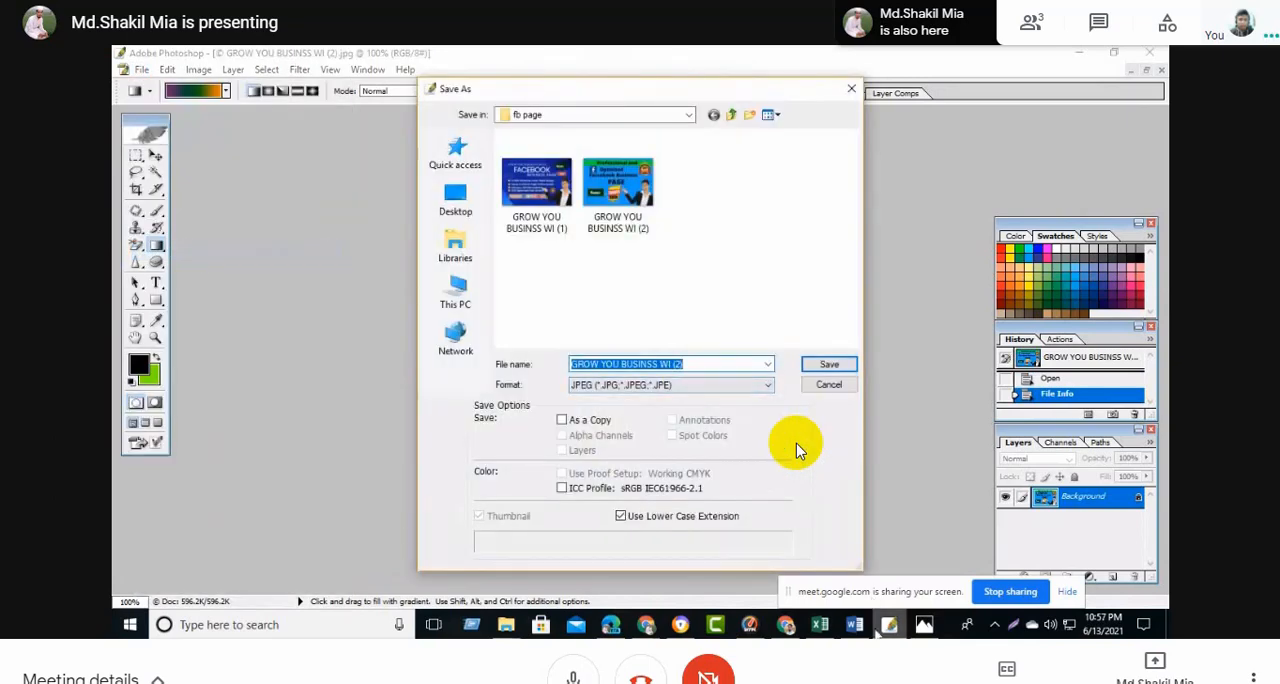
{"action": "key", "text": "alt+Tab"}
{"action": "scroll", "coordinate": [593, 445], "scroll_direction": "up", "scroll_amount": 1}
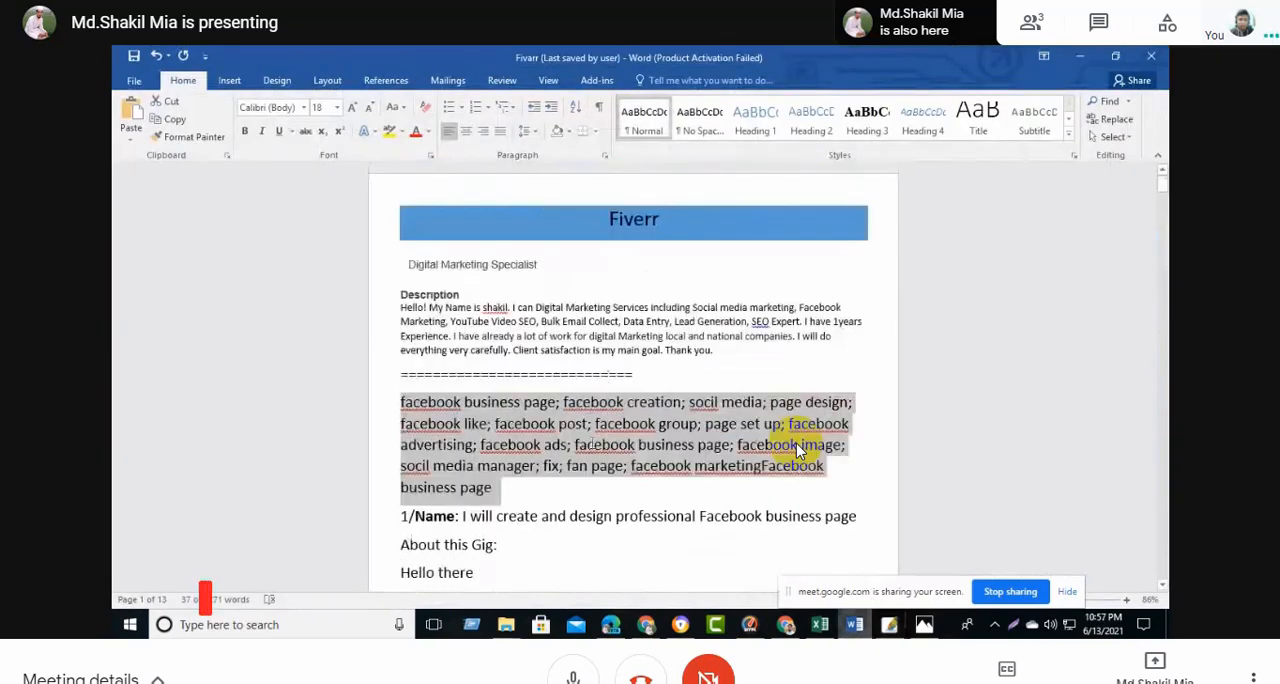
{"action": "scroll", "coordinate": [550, 425], "scroll_direction": "down", "scroll_amount": 2}
{"action": "left_click_drag", "start_coordinate": [462, 375], "coordinate": [864, 383]}
{"action": "key", "text": "ctrl+c"}
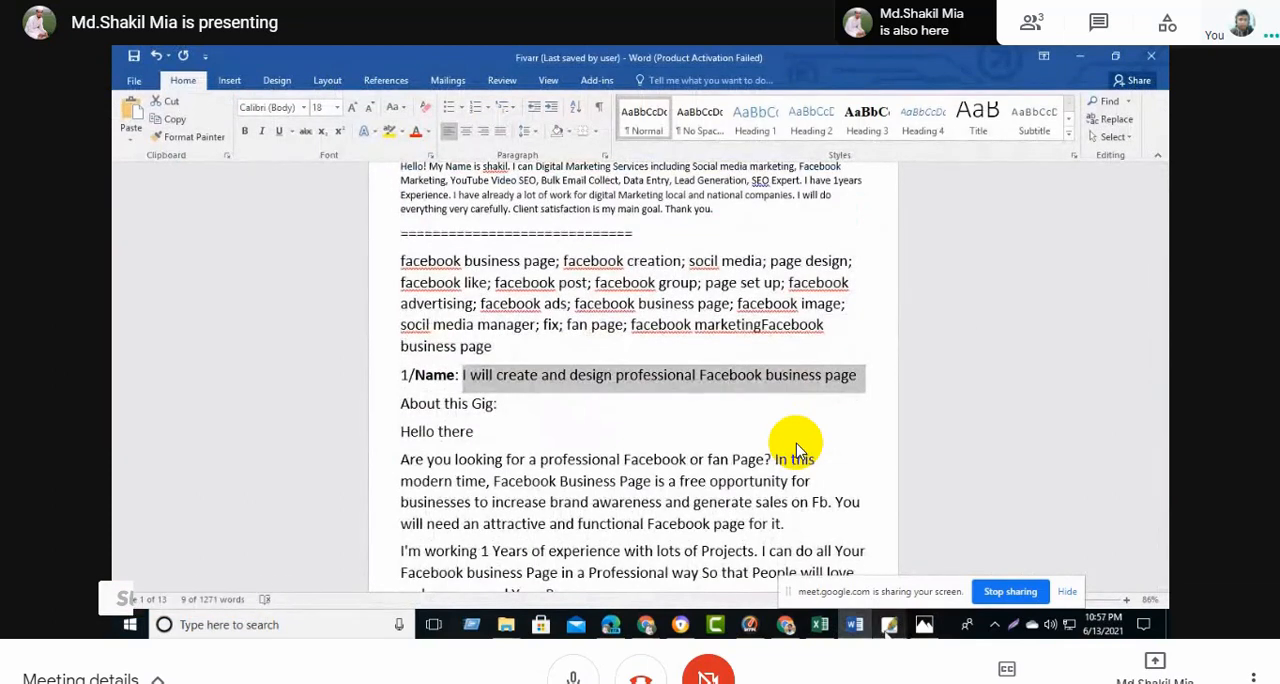
- Return to Photoshop, paste the gig name as the file name, save the JPEG at High quality and minimize the image
{"action": "mouse_move", "coordinate": [889, 622]}
{"action": "left_click", "coordinate": [889, 587]}
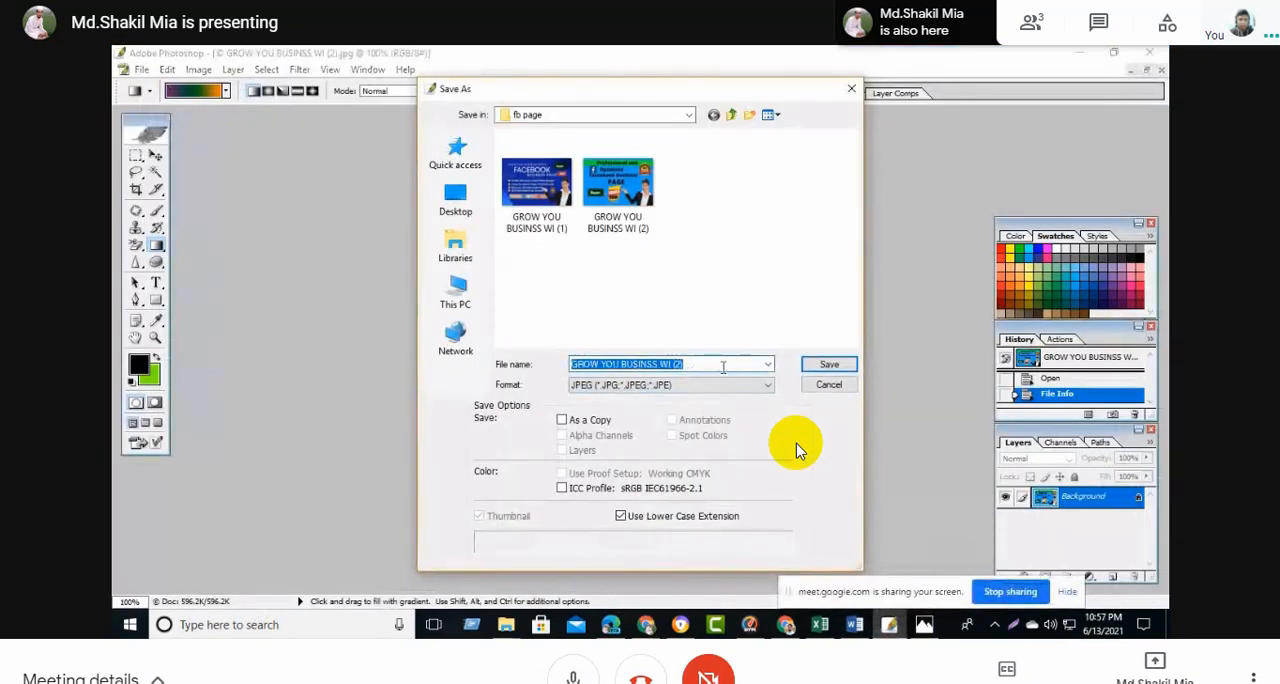
{"action": "key", "text": "ctrl+v"}
{"action": "key", "text": "Return"}
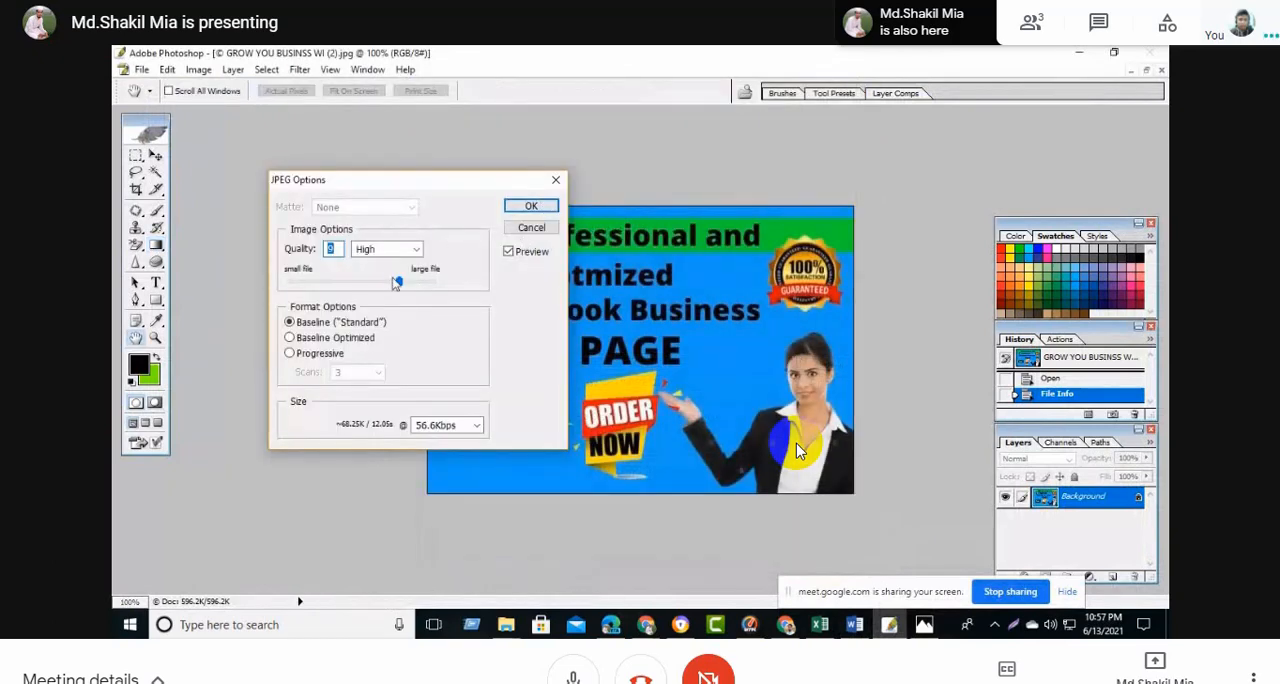
{"action": "left_click", "coordinate": [535, 207]}
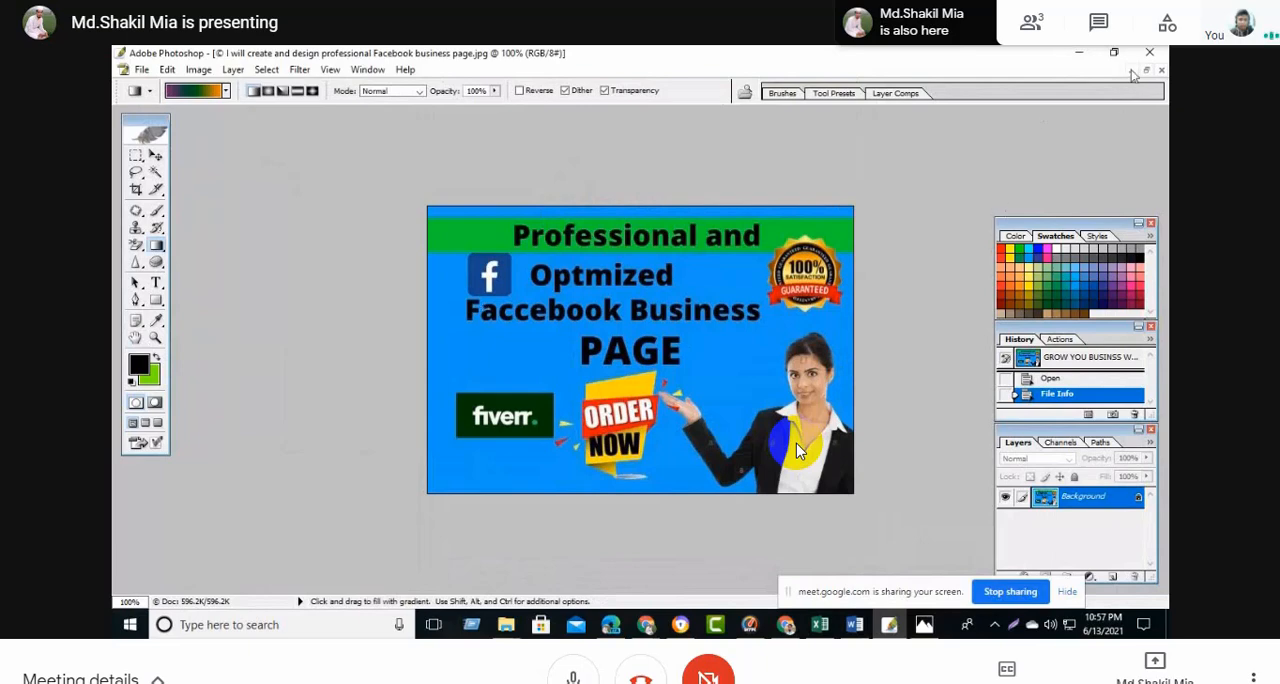
{"action": "left_click", "coordinate": [1128, 72]}
{"action": "double_click", "coordinate": [860, 188]}
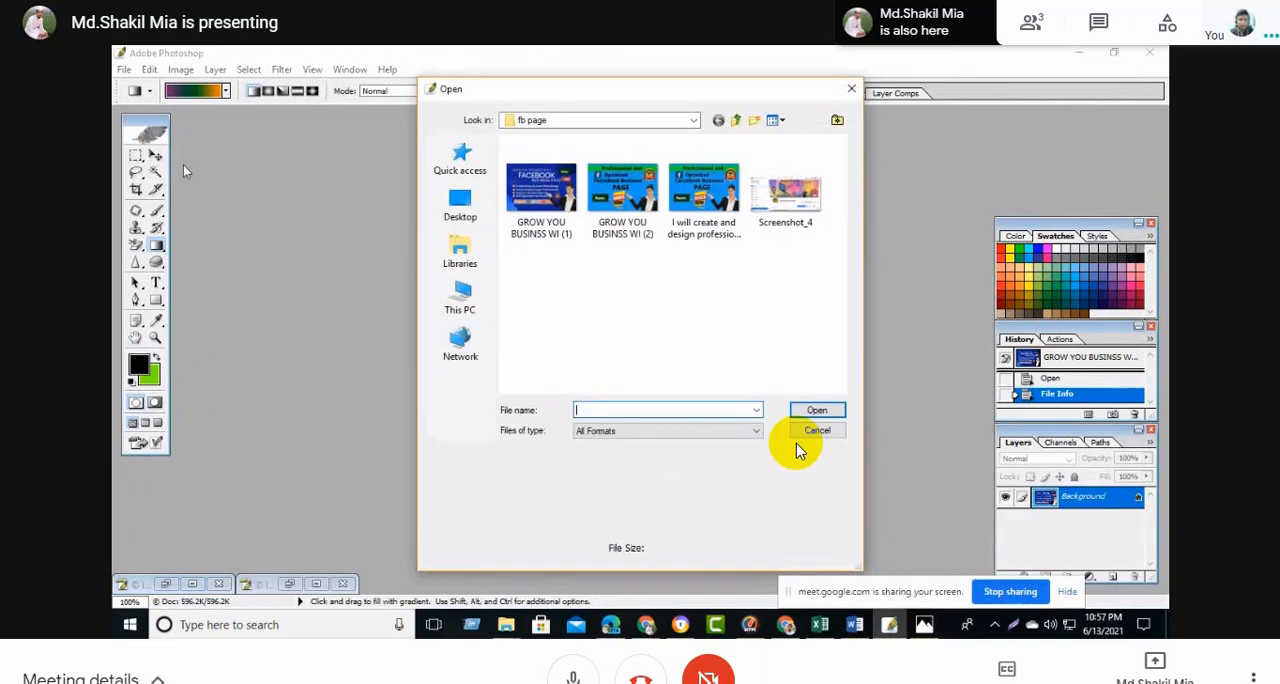
{"action": "left_click", "coordinate": [465, 298]}
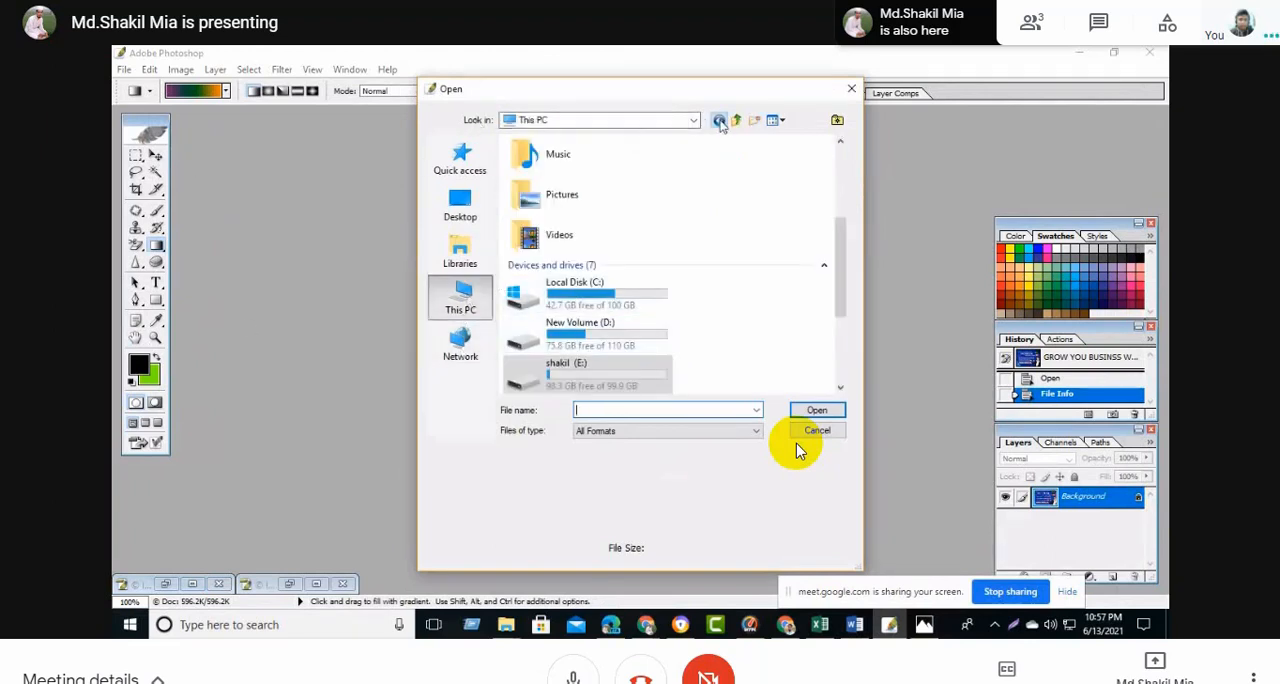
{"action": "left_click", "coordinate": [851, 88]}
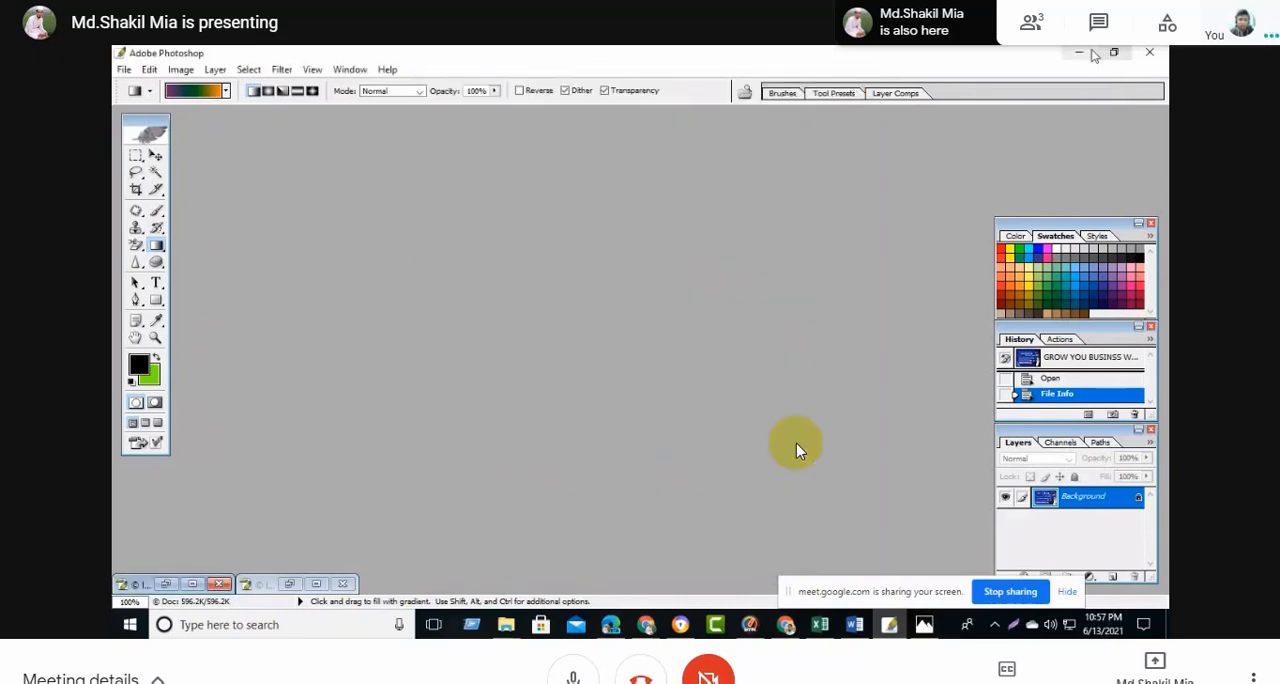
- Minimize the Photoshop, Word and browser windows, refresh the desktop and move the saved gig image's icon towards the desktop's middle
{"action": "left_click", "coordinate": [1088, 53]}
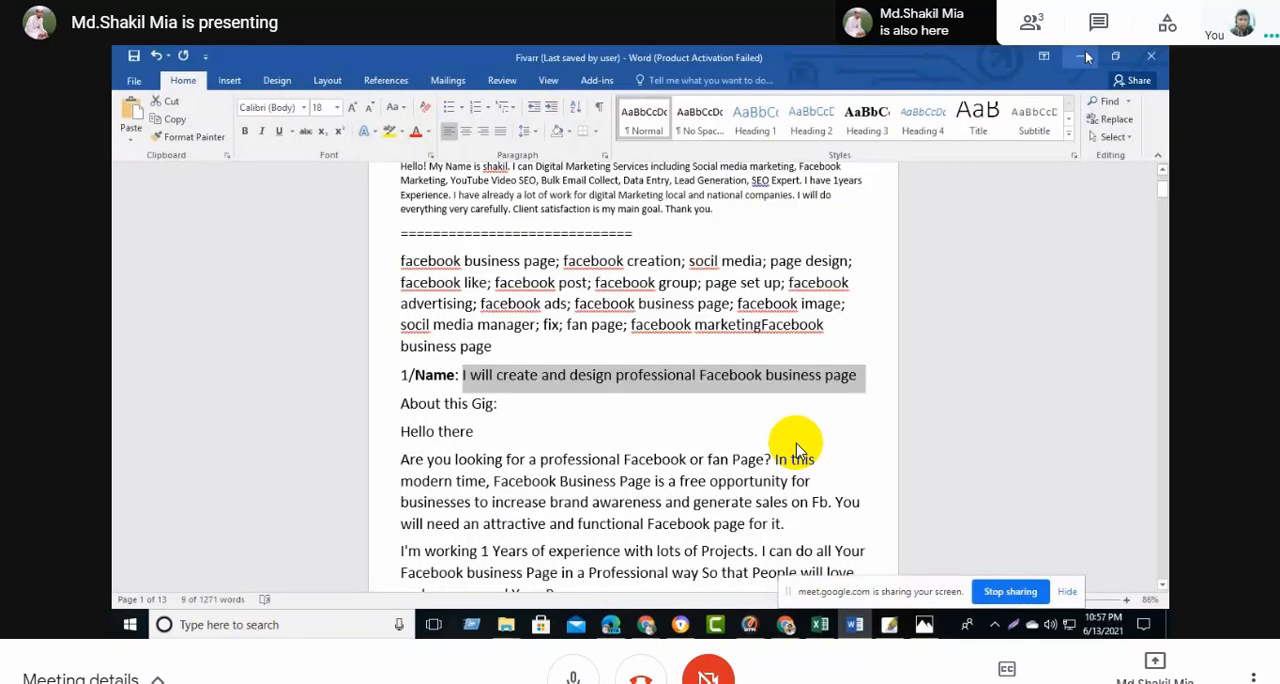
{"action": "left_click", "coordinate": [1080, 55]}
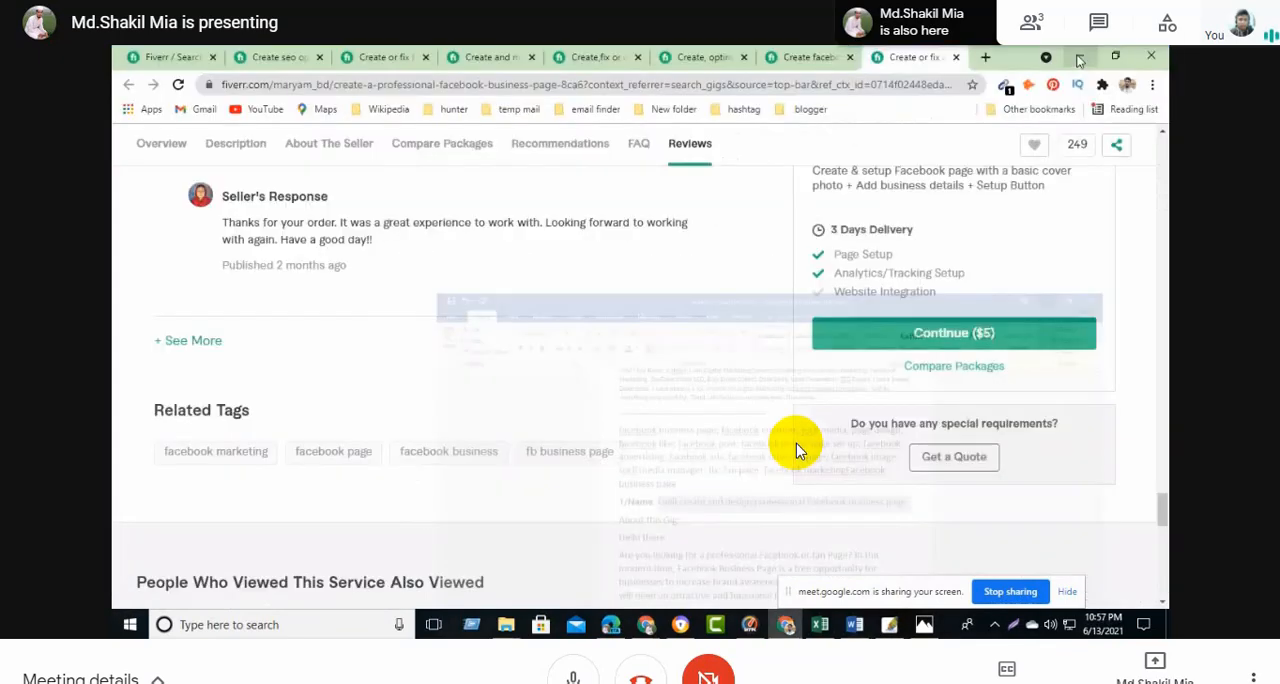
{"action": "left_click", "coordinate": [1080, 57]}
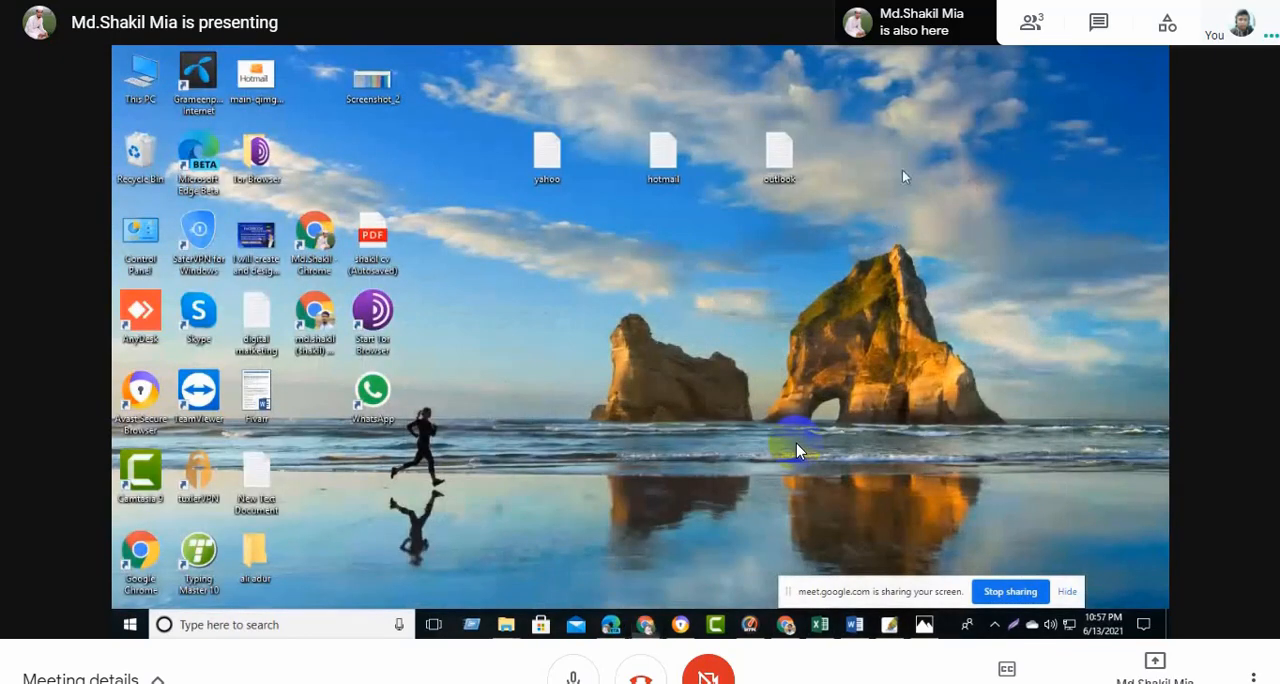
{"action": "right_click", "coordinate": [918, 200]}
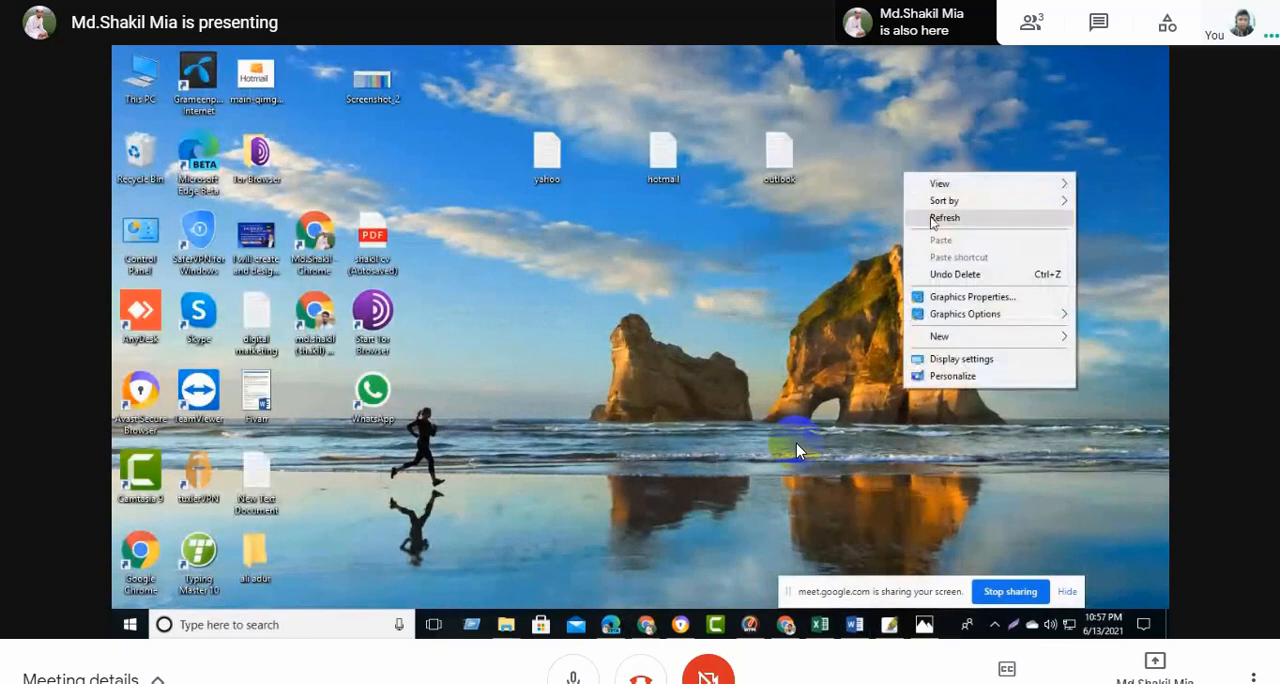
{"action": "left_click", "coordinate": [933, 218]}
{"action": "left_click_drag", "start_coordinate": [253, 248], "coordinate": [674, 286]}
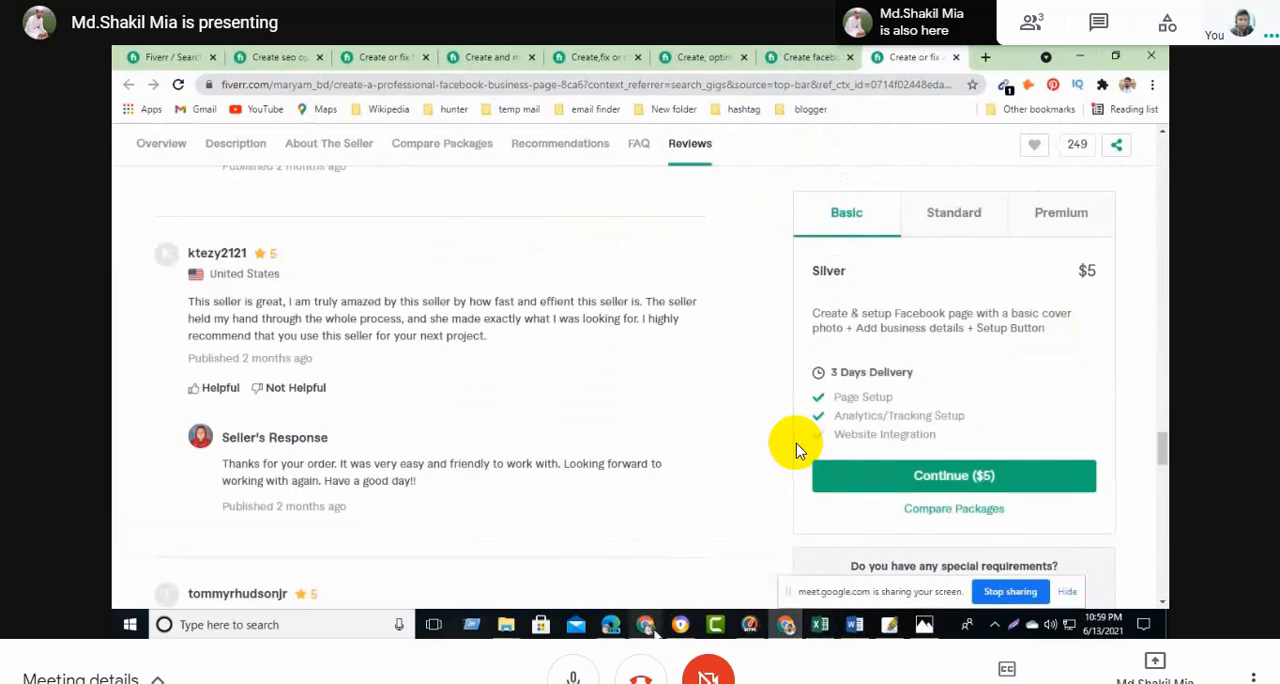
- In Chrome's new Fiverr gig form, paste the gig name as the title and remove the duplicate "I will", leaving "create and design professional Facebook business page"
{"action": "left_click", "coordinate": [480, 380]}
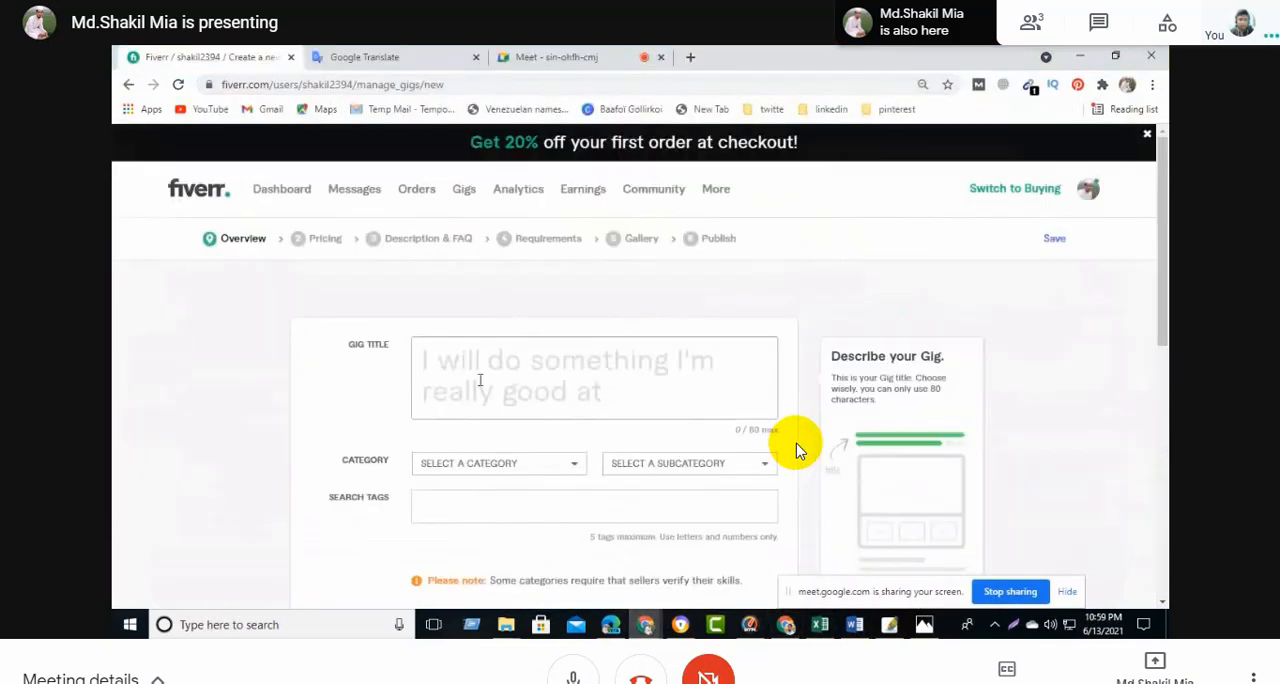
{"action": "key", "text": "ctrl+v"}
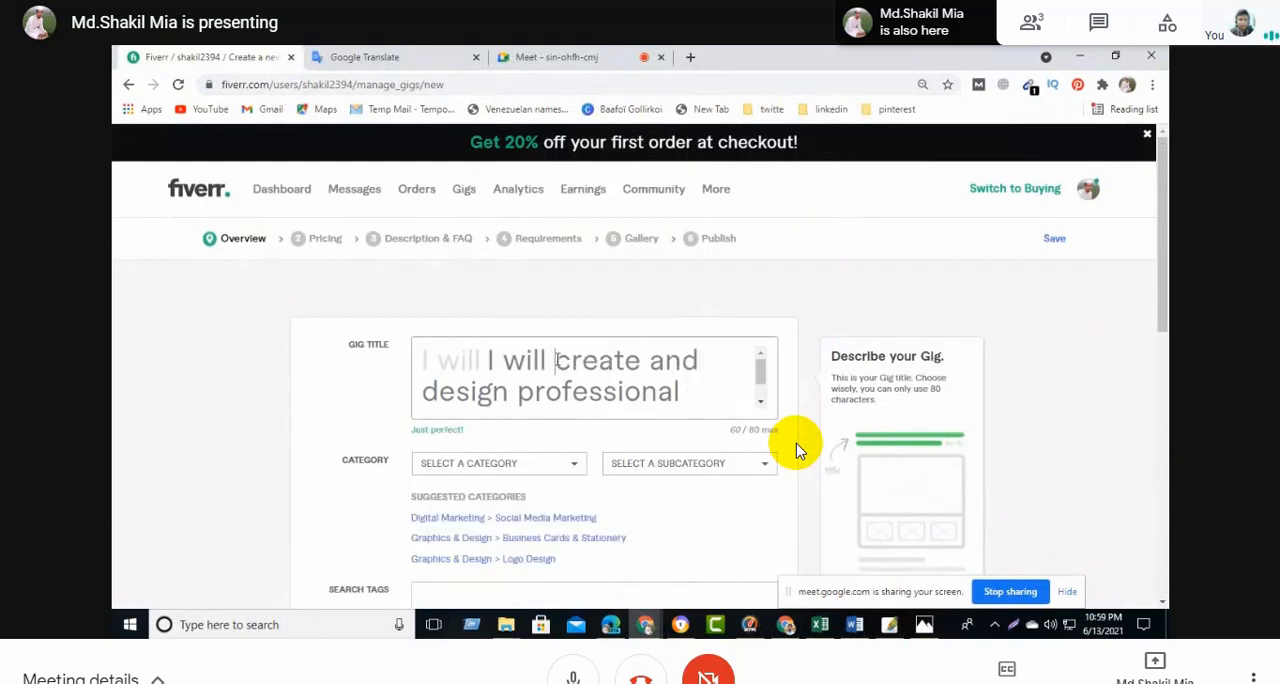
{"action": "key", "text": "BackSpace"}
{"action": "key", "text": "BackSpace"}
{"action": "key", "text": "BackSpace"}
{"action": "key", "text": "BackSpace"}
{"action": "key", "text": "BackSpace"}
{"action": "key", "text": "BackSpace"}
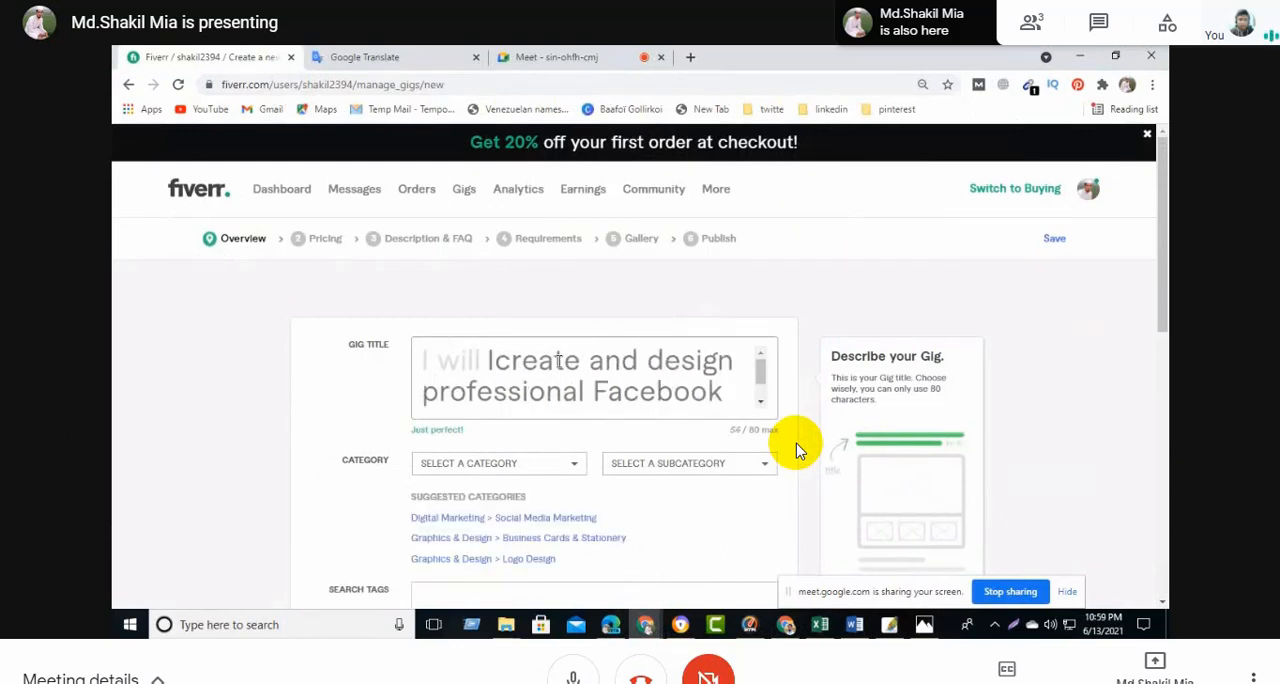
{"action": "key", "text": "BackSpace"}
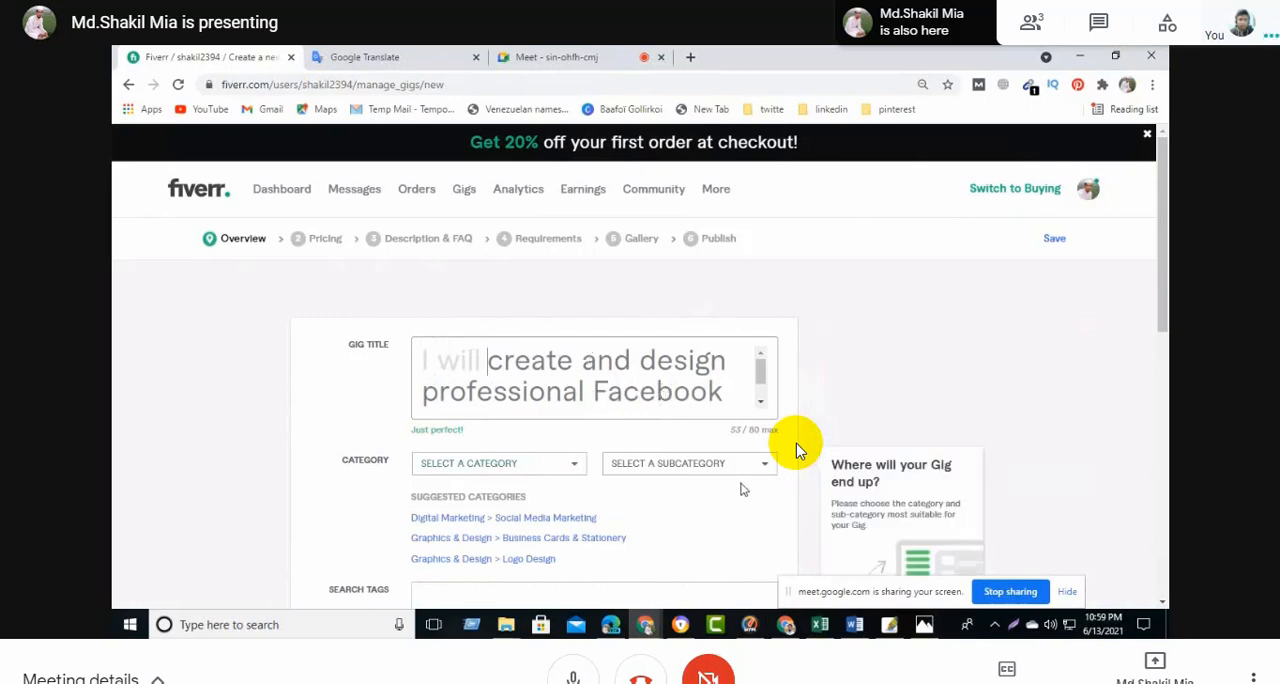
- Check the full gig title and set the gig's category to Digital Marketing
{"action": "scroll", "coordinate": [687, 378], "scroll_direction": "down", "scroll_amount": 1}
{"action": "scroll", "coordinate": [680, 390], "scroll_direction": "up", "scroll_amount": 1}
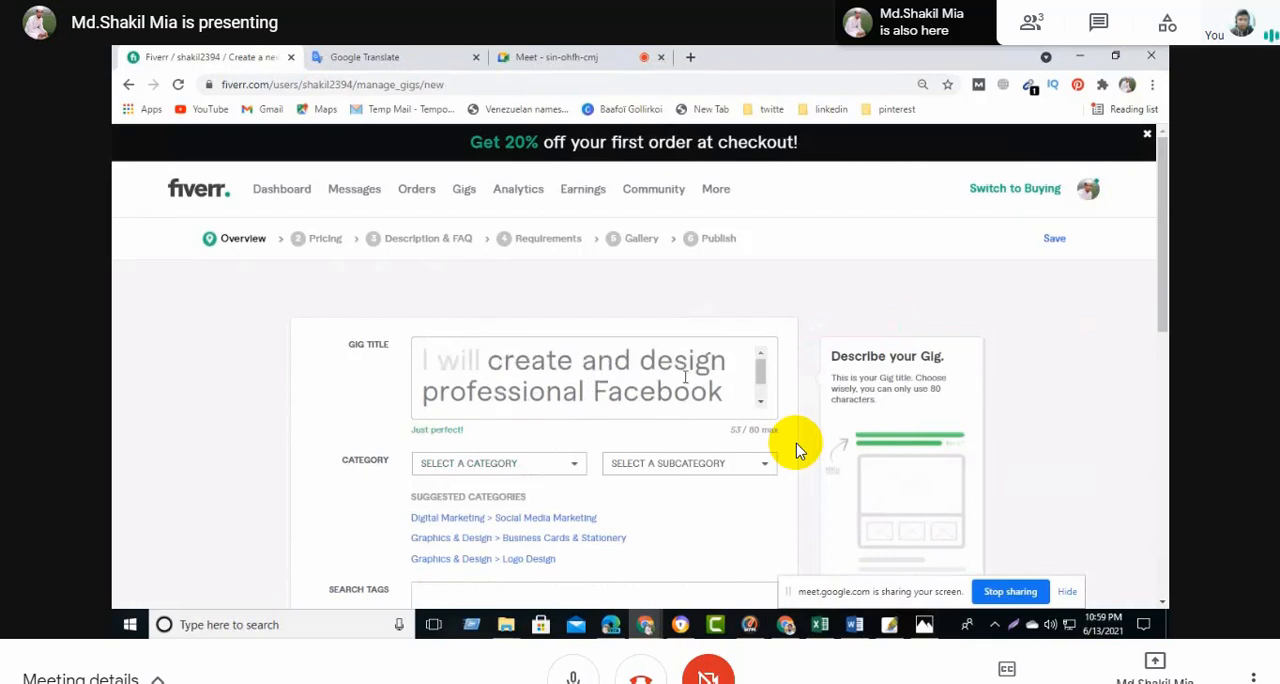
{"action": "scroll", "coordinate": [675, 399], "scroll_direction": "down", "scroll_amount": 1}
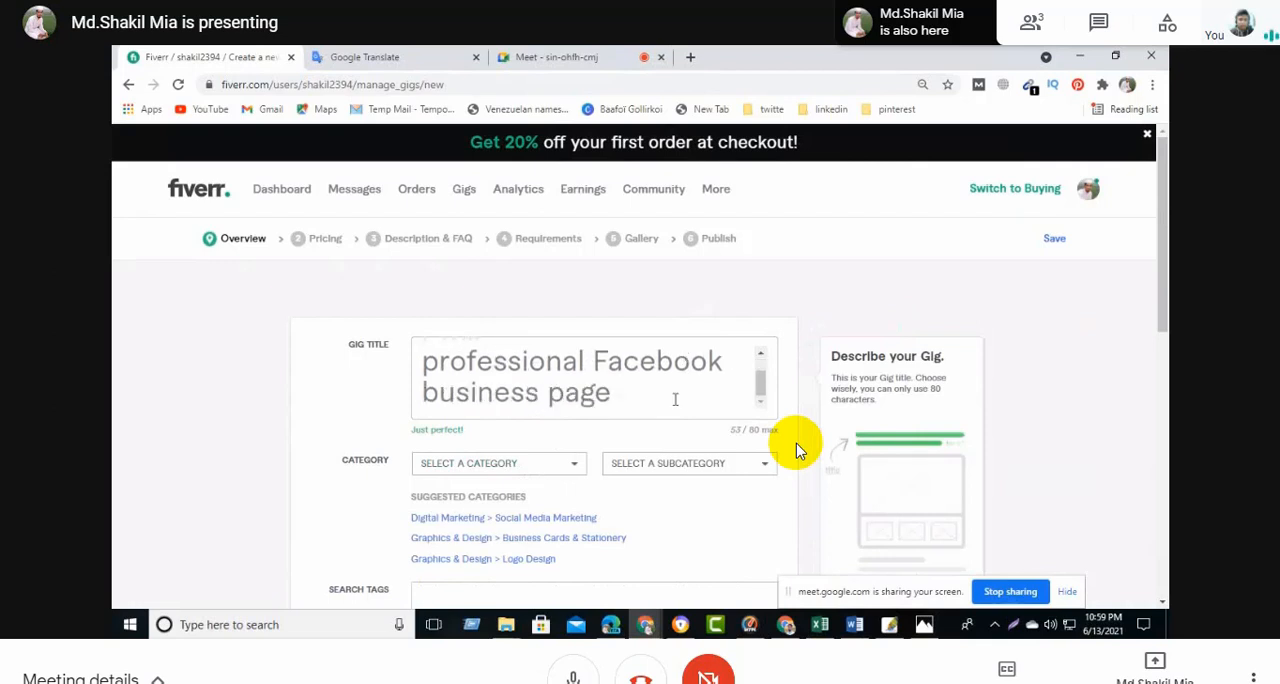
{"action": "left_click", "coordinate": [578, 470]}
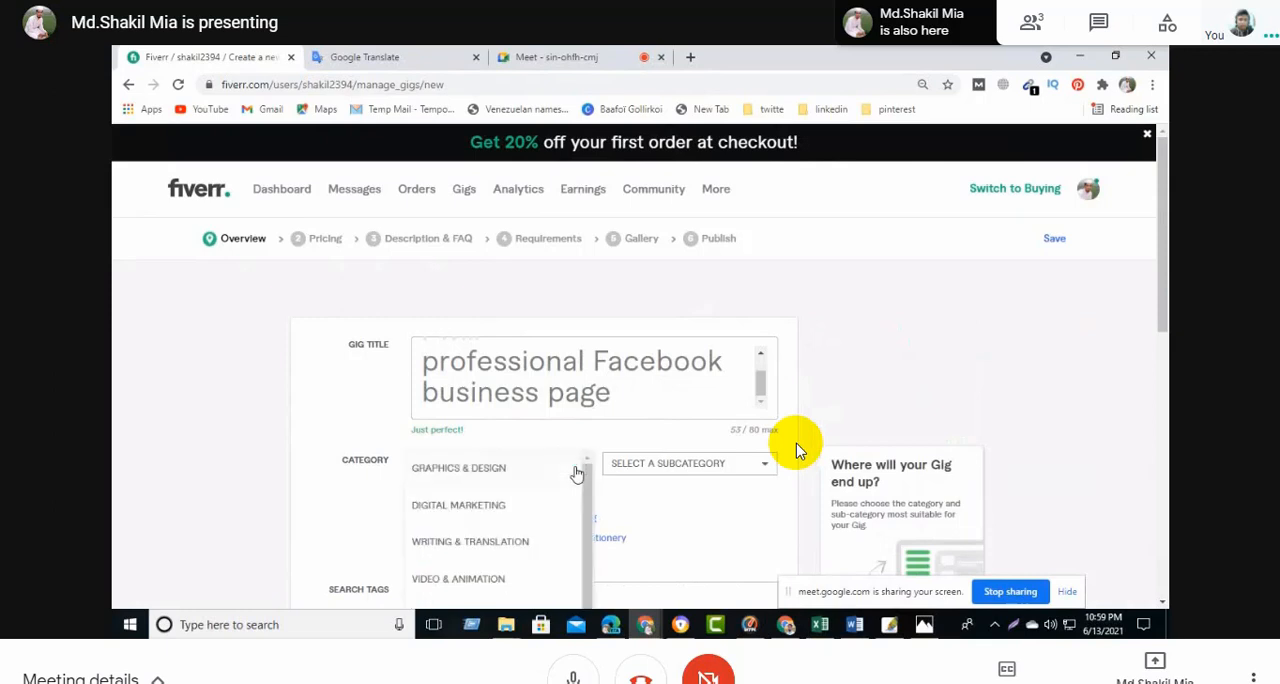
{"action": "left_click", "coordinate": [503, 512]}
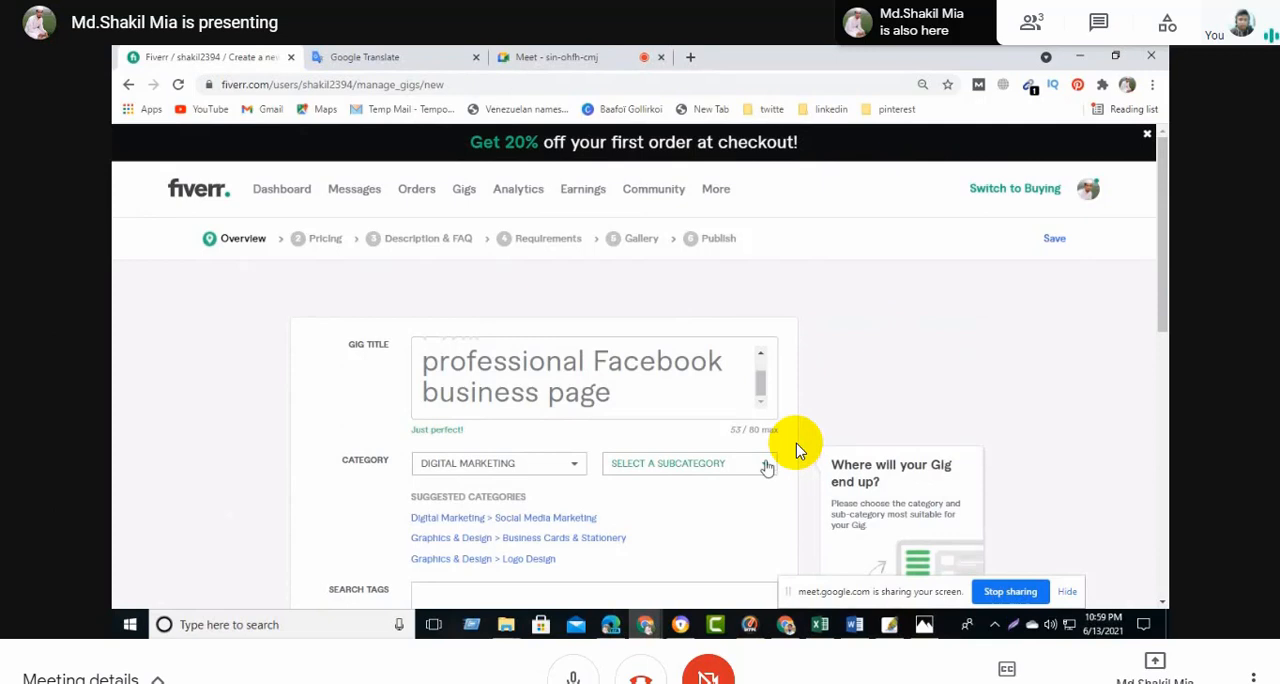
{"action": "scroll", "coordinate": [797, 450], "scroll_direction": "down", "scroll_amount": 2}
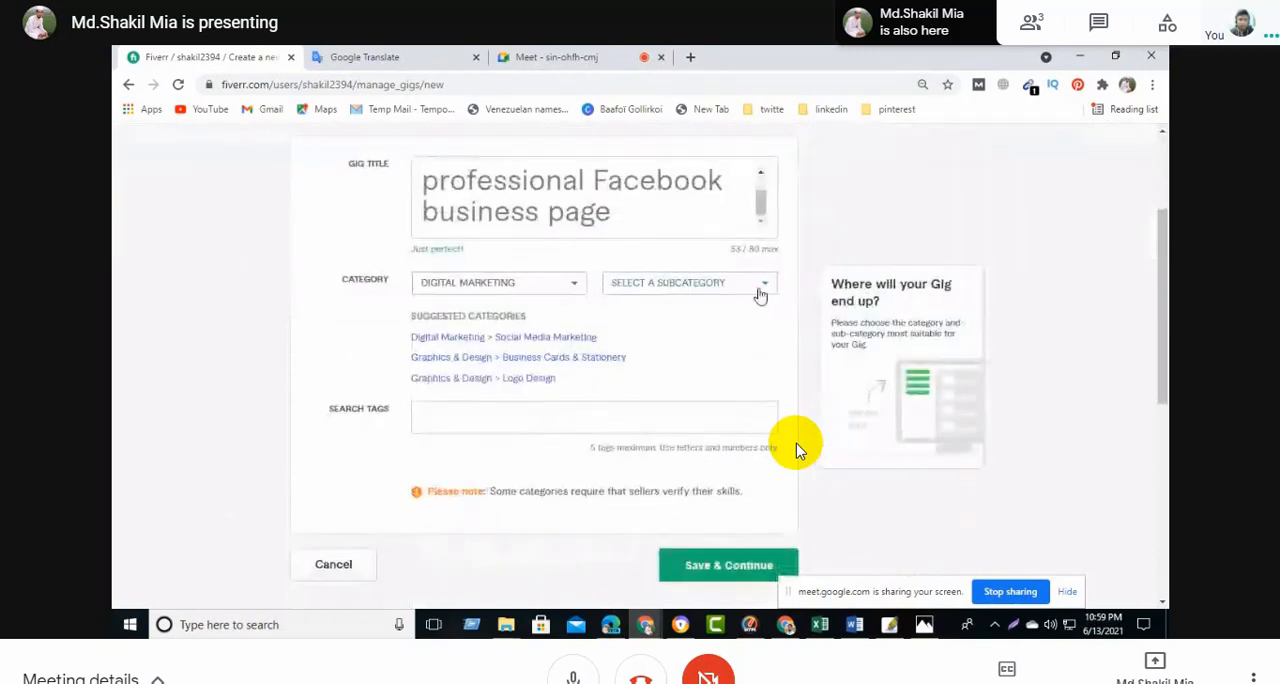
- Set the gig's subcategory to Social Media Advertising and its service type to Ads Setup & Management
{"action": "left_click", "coordinate": [760, 290]}
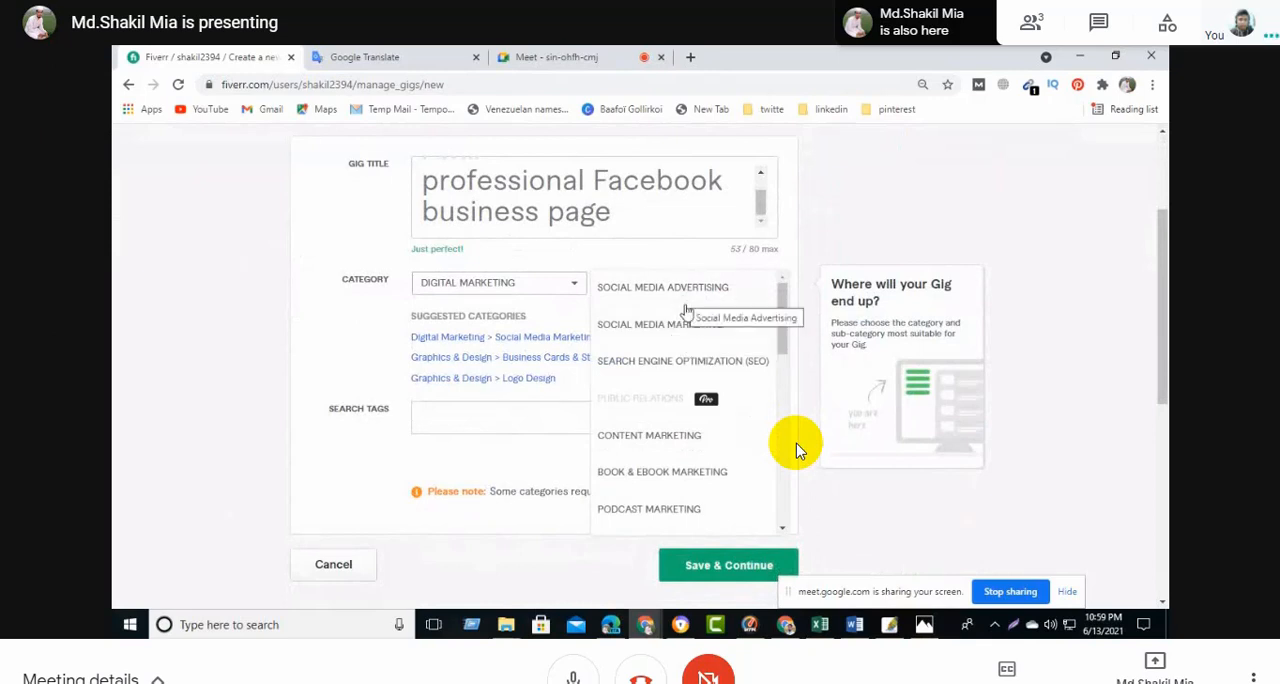
{"action": "left_click", "coordinate": [689, 288]}
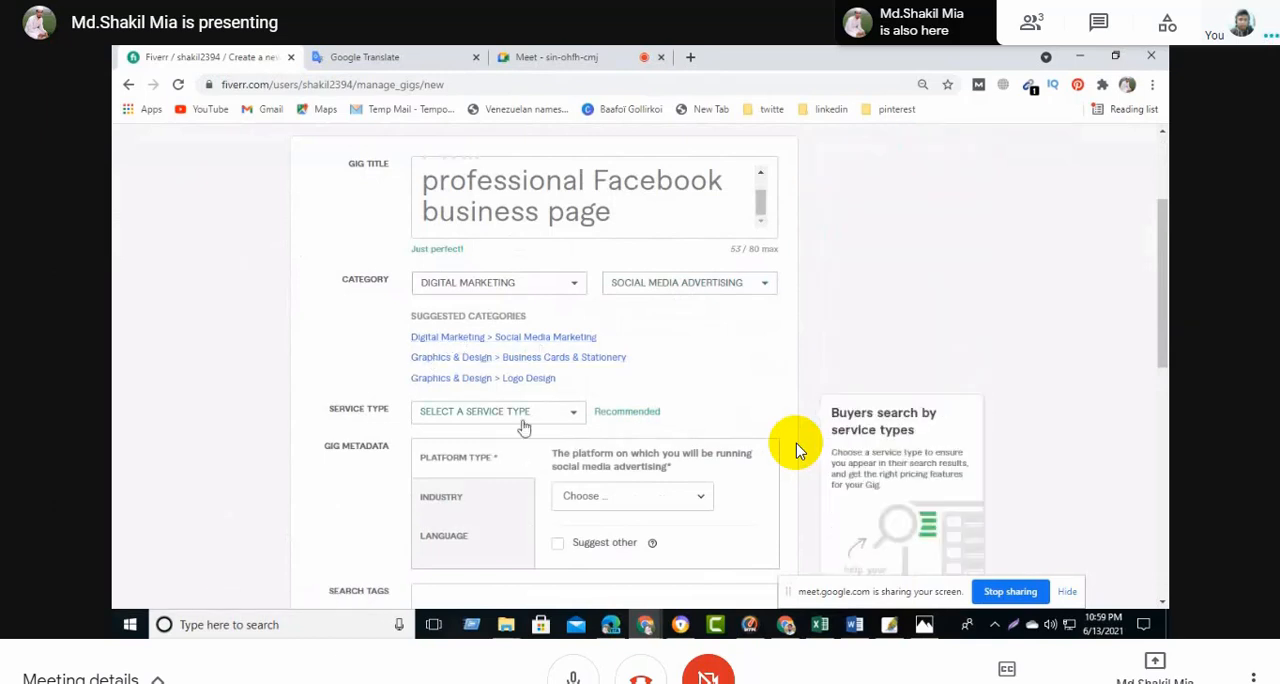
{"action": "left_click", "coordinate": [567, 419]}
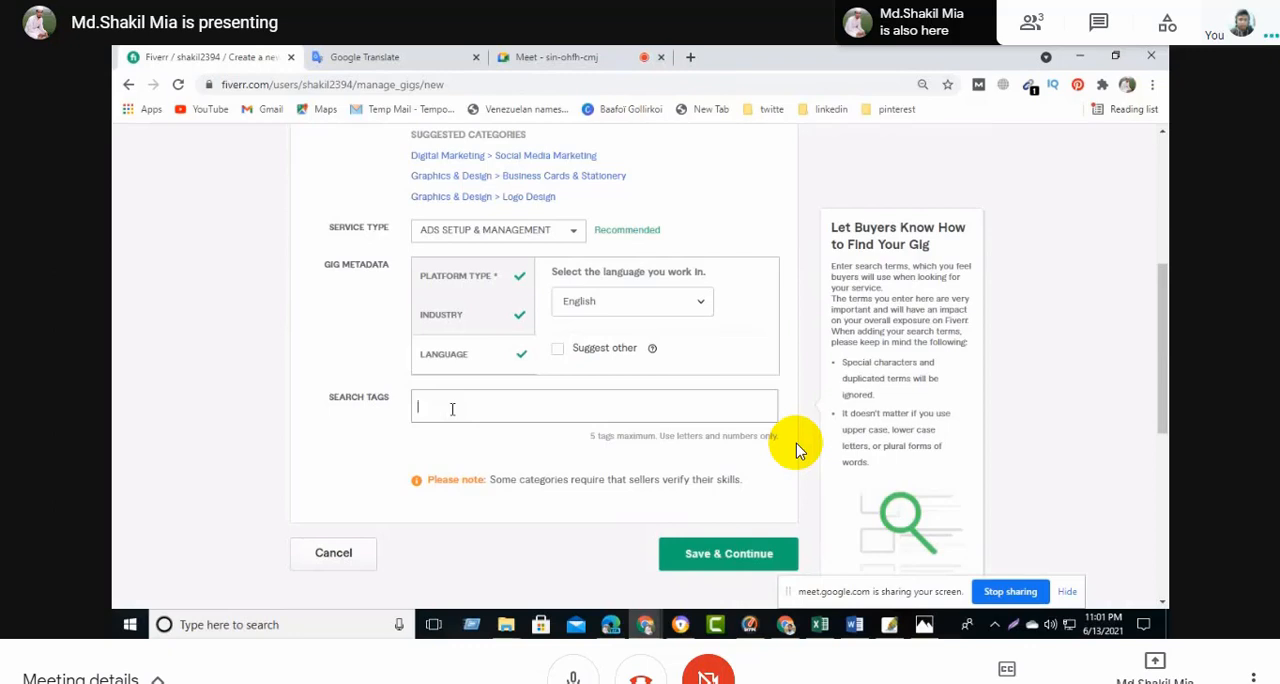
- Add the search tags "facebook fan page" and "facebook business page" to the gig
{"action": "type", "text": "fa"}
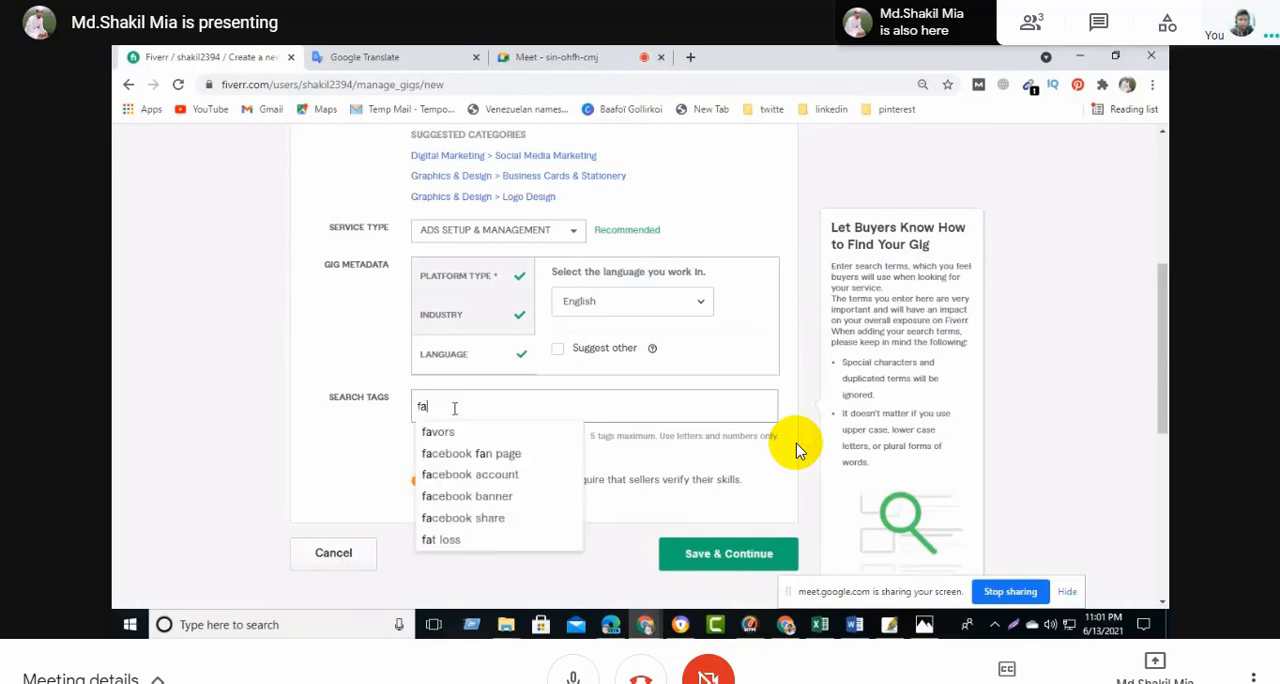
{"action": "left_click", "coordinate": [470, 453]}
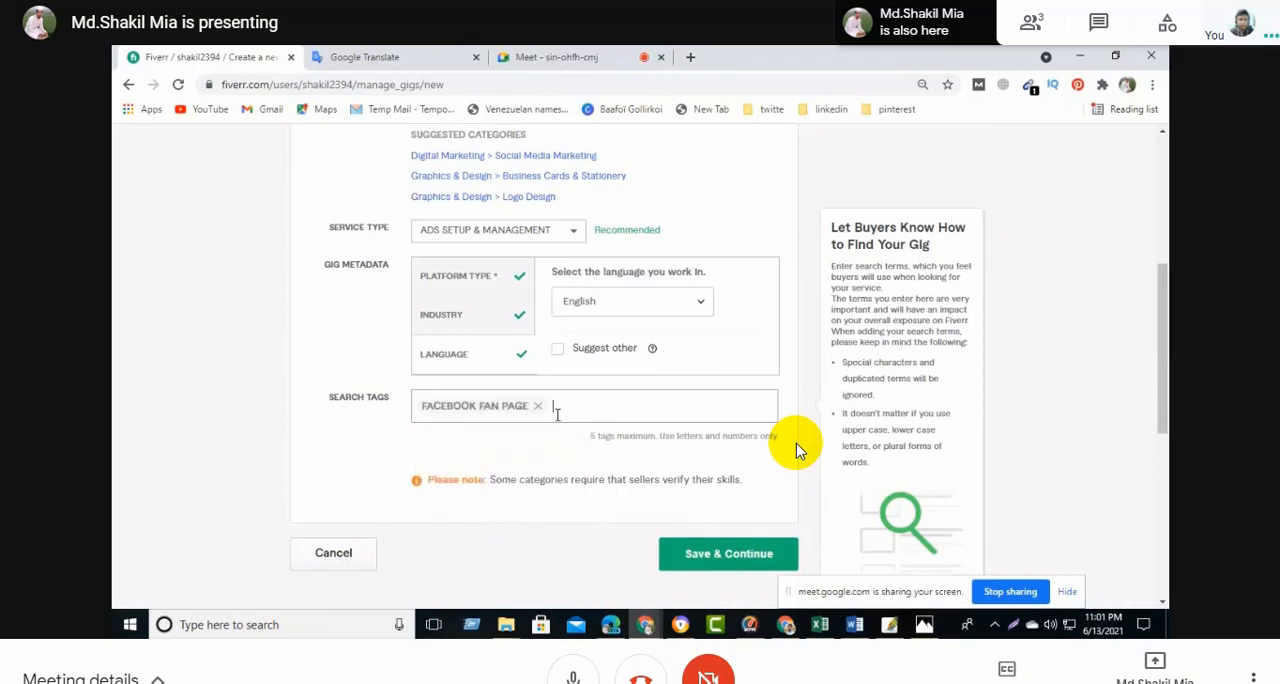
{"action": "type", "text": "fa"}
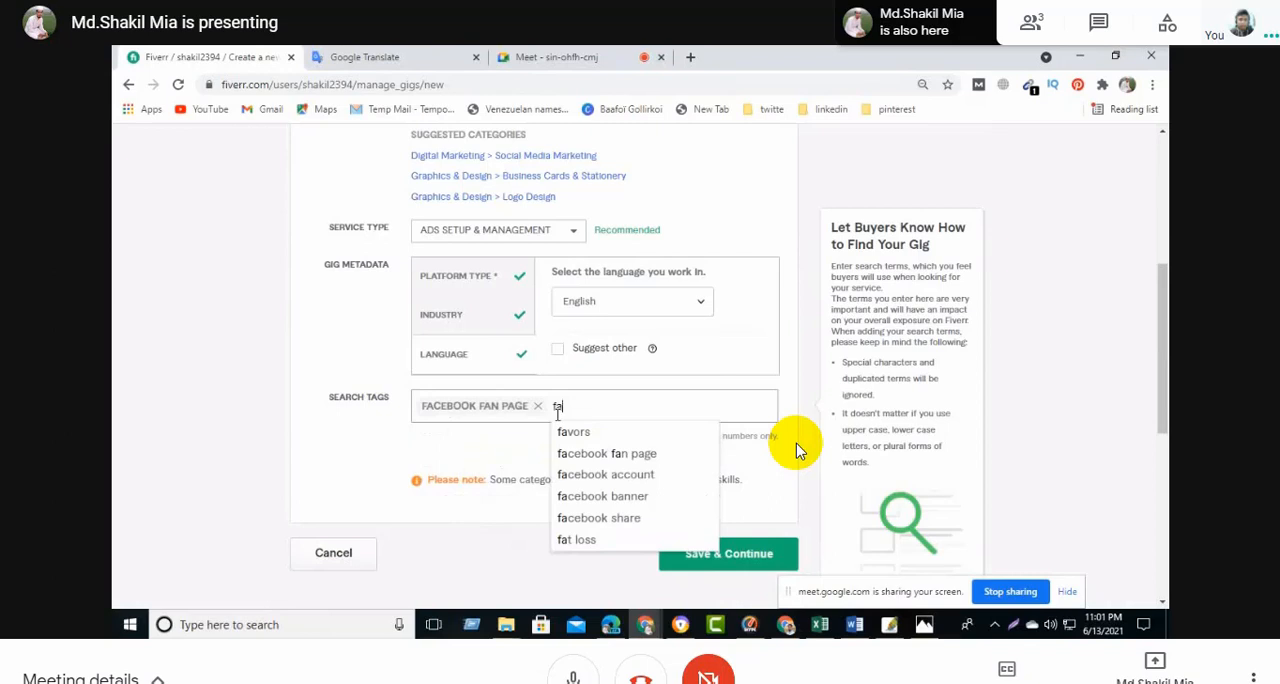
{"action": "type", "text": "ce"}
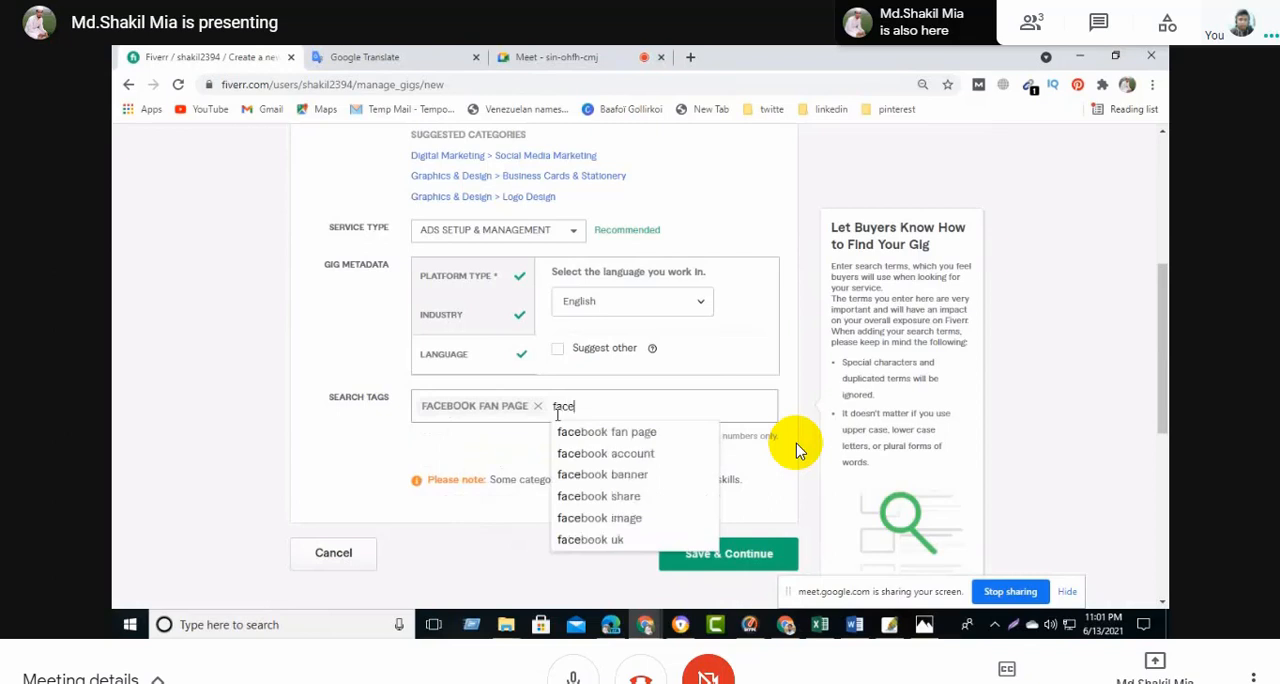
{"action": "type", "text": "book"}
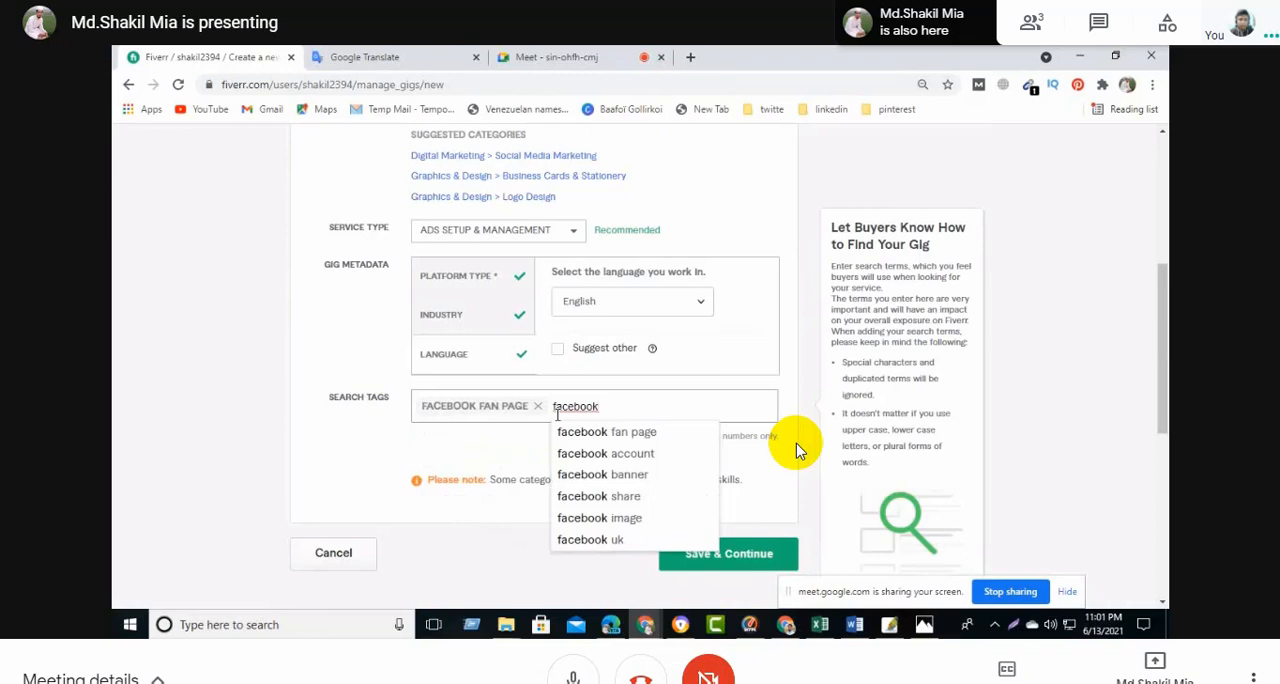
{"action": "type", "text": " bu"}
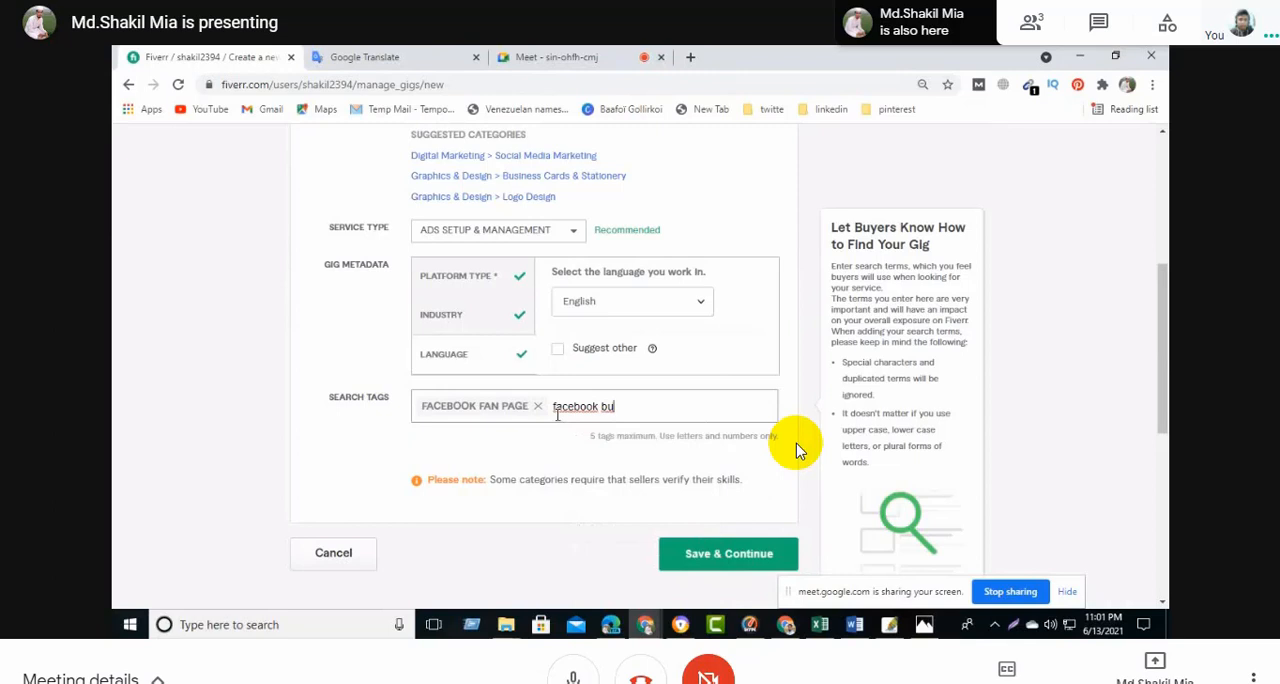
{"action": "type", "text": "s"}
{"action": "type", "text": "es"}
{"action": "type", "text": "page"}
{"action": "key", "text": "Return"}
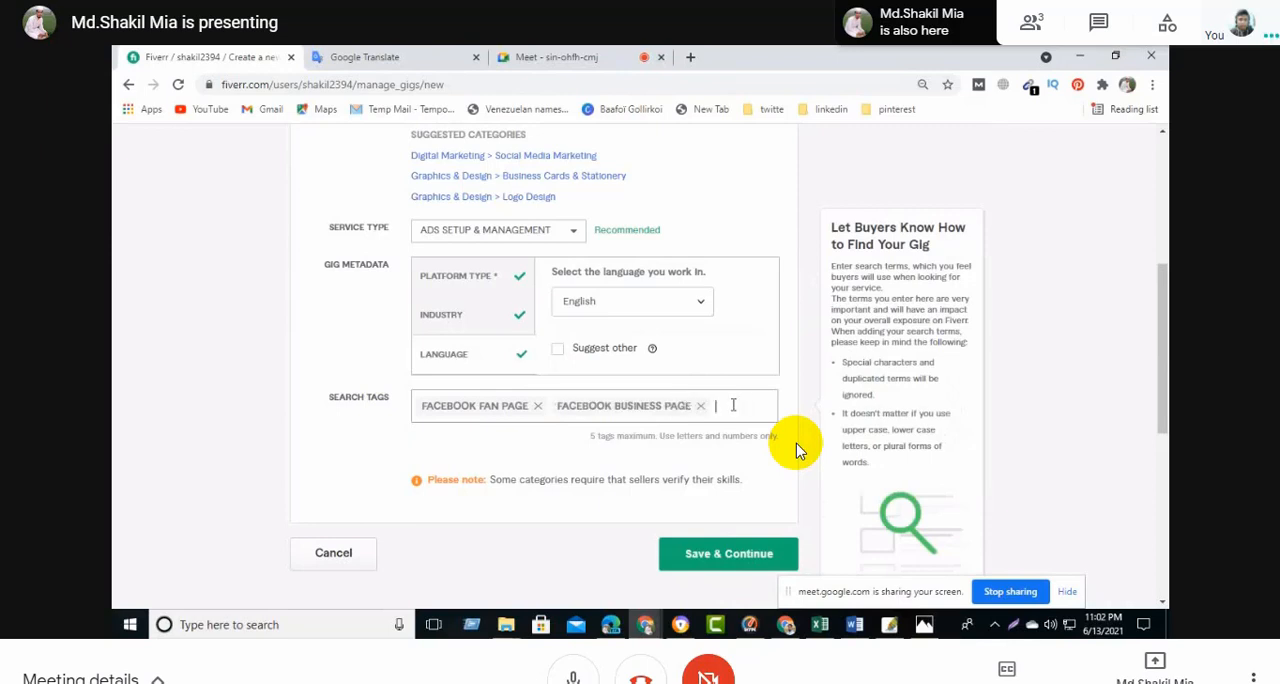
- Add "facebook" and the suggested "fan page" as further search tags
{"action": "type", "text": "fa"}
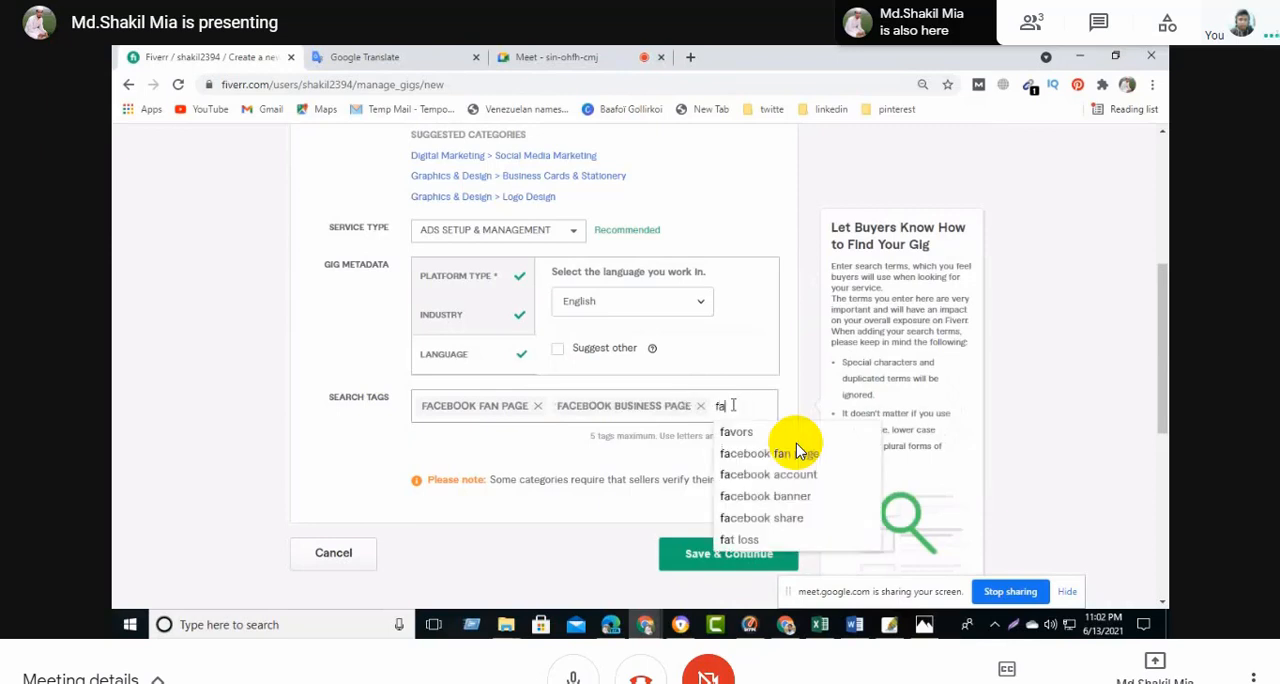
{"action": "type", "text": "ceb"}
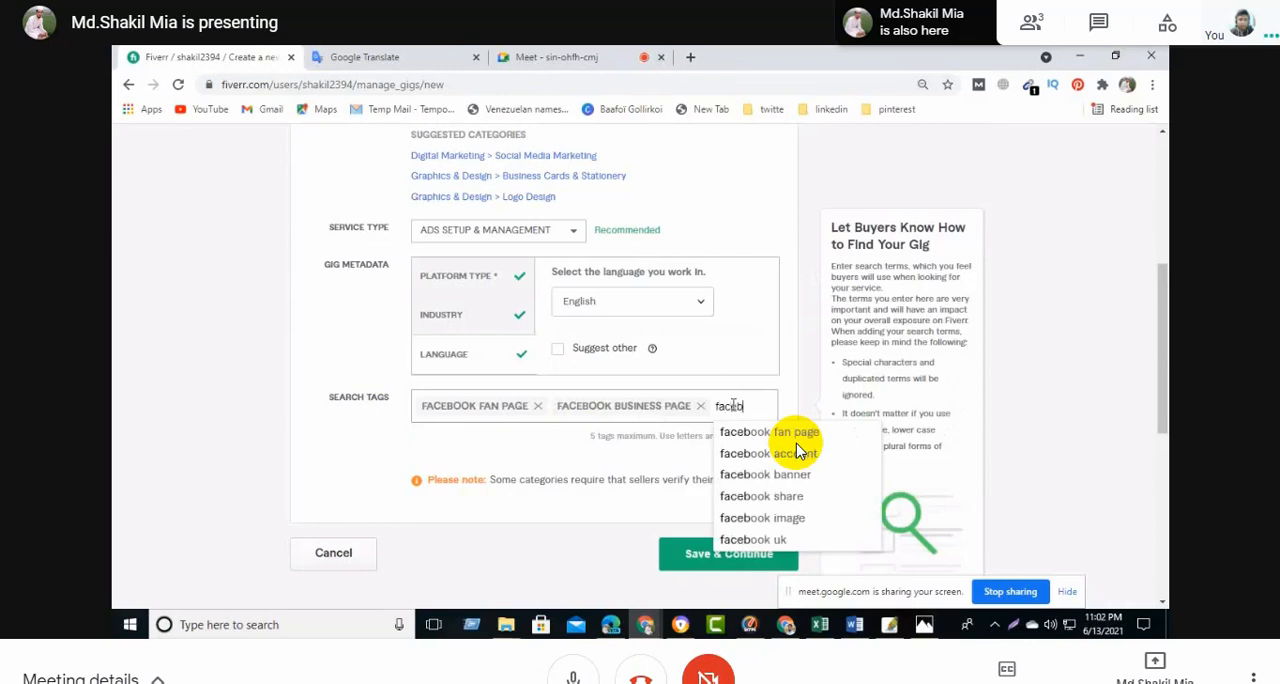
{"action": "type", "text": "ook"}
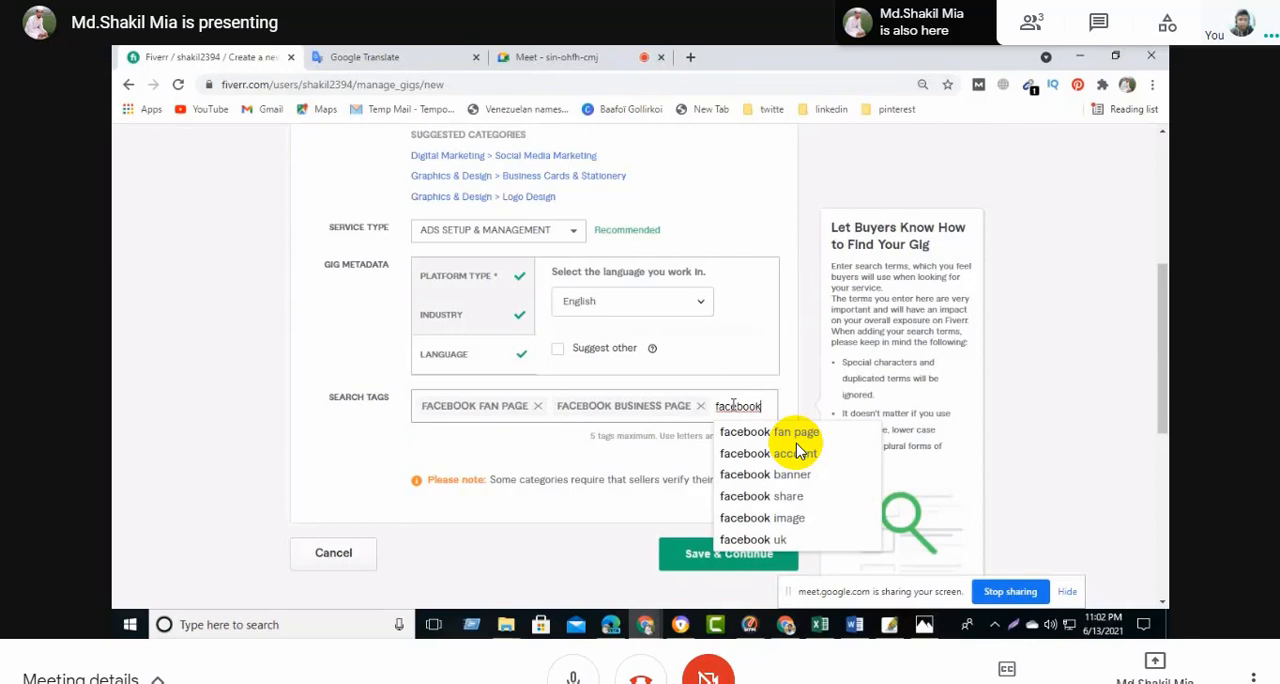
{"action": "key", "text": "Return"}
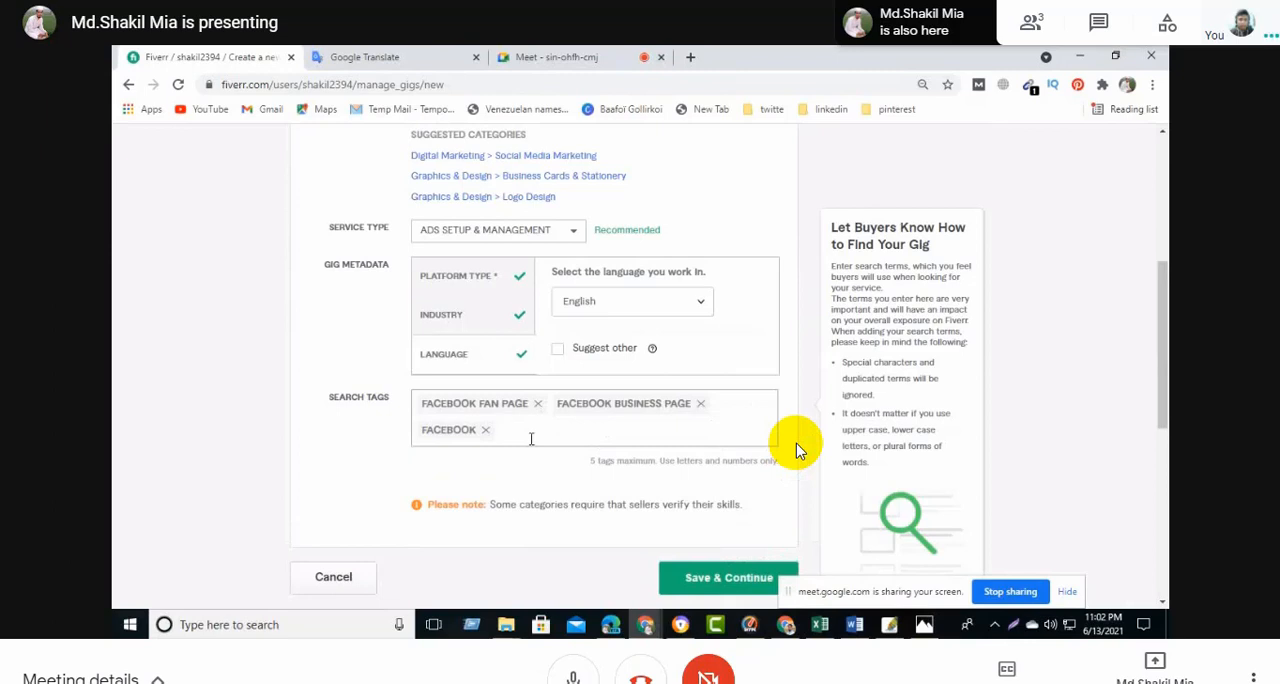
{"action": "type", "text": "page"}
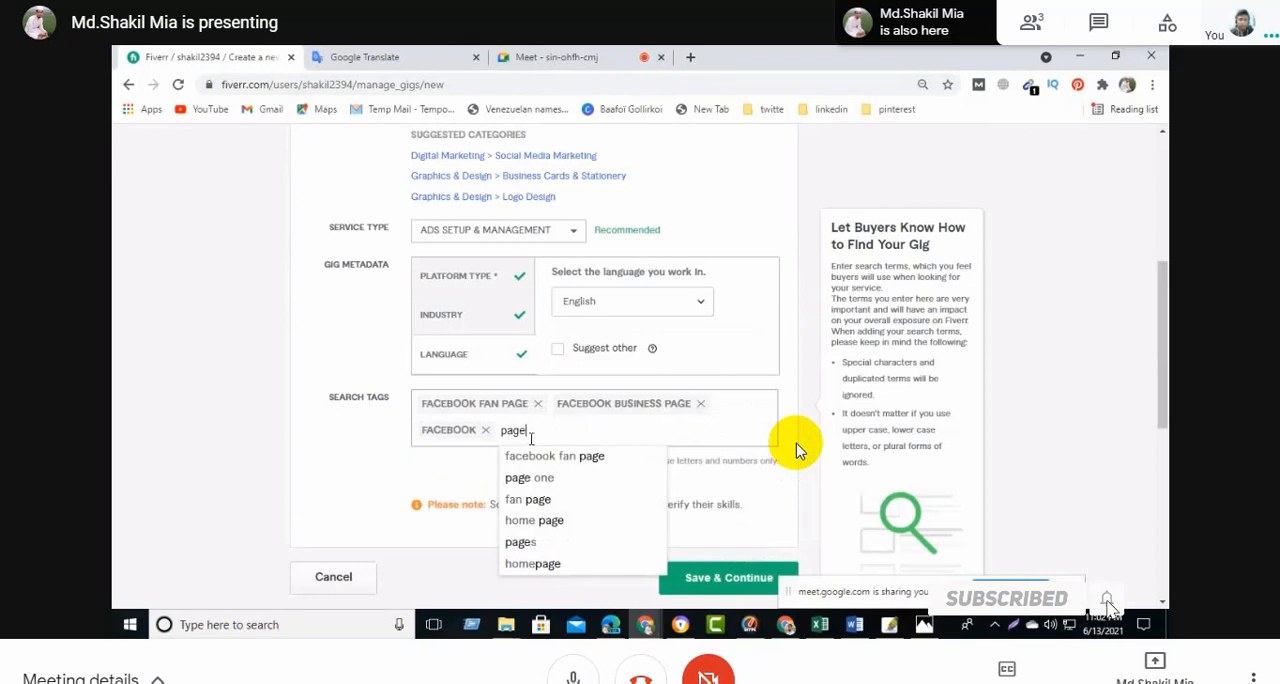
{"action": "left_click", "coordinate": [538, 499]}
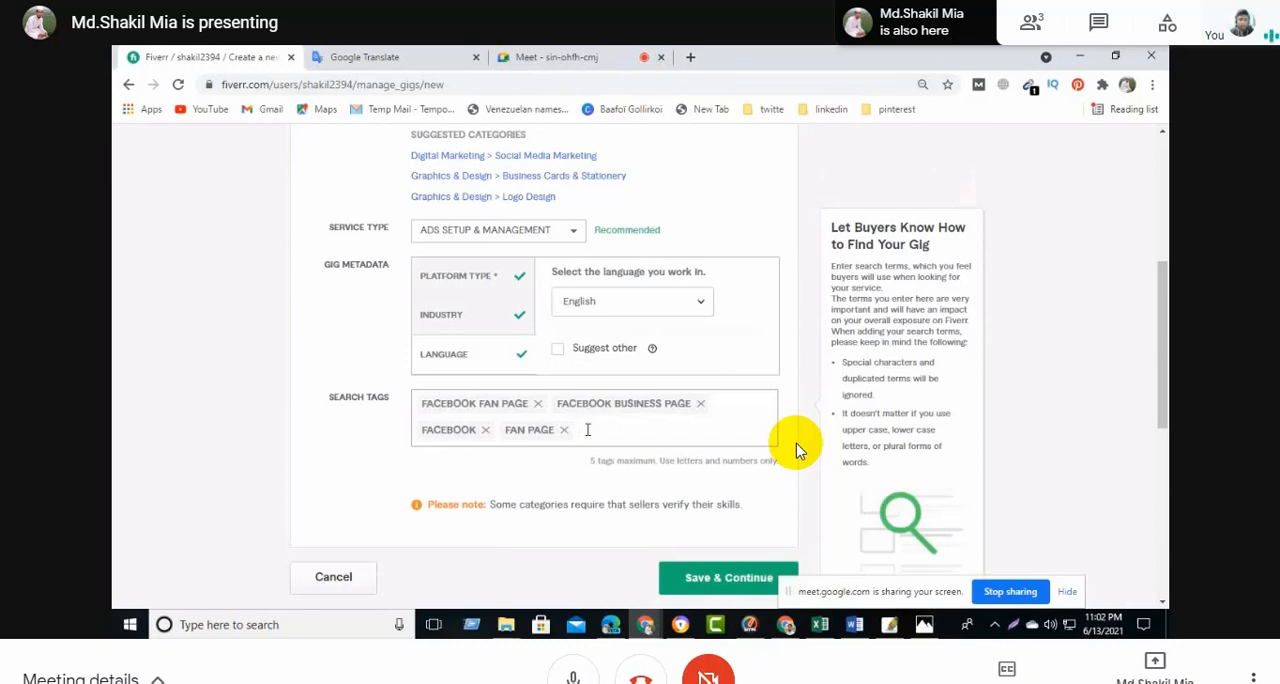
- Add the suggested "facebook page" as the fifth search tag
{"action": "type", "text": "fa"}
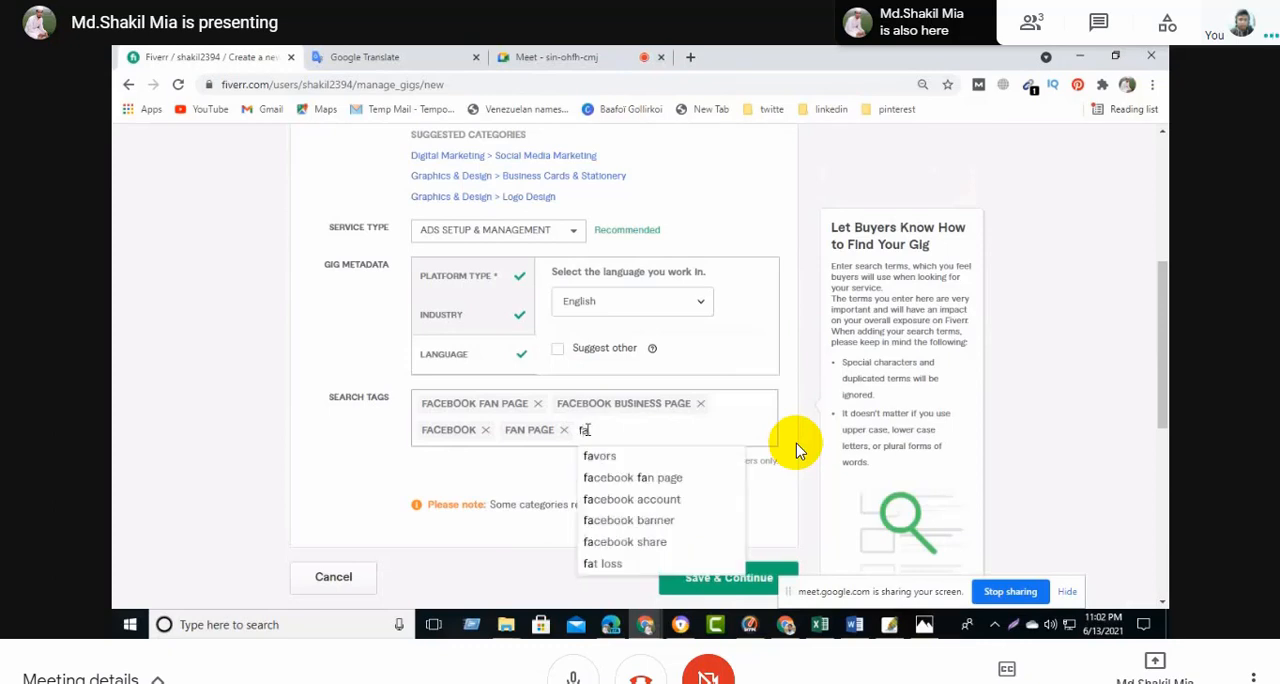
{"action": "type", "text": "cebook"}
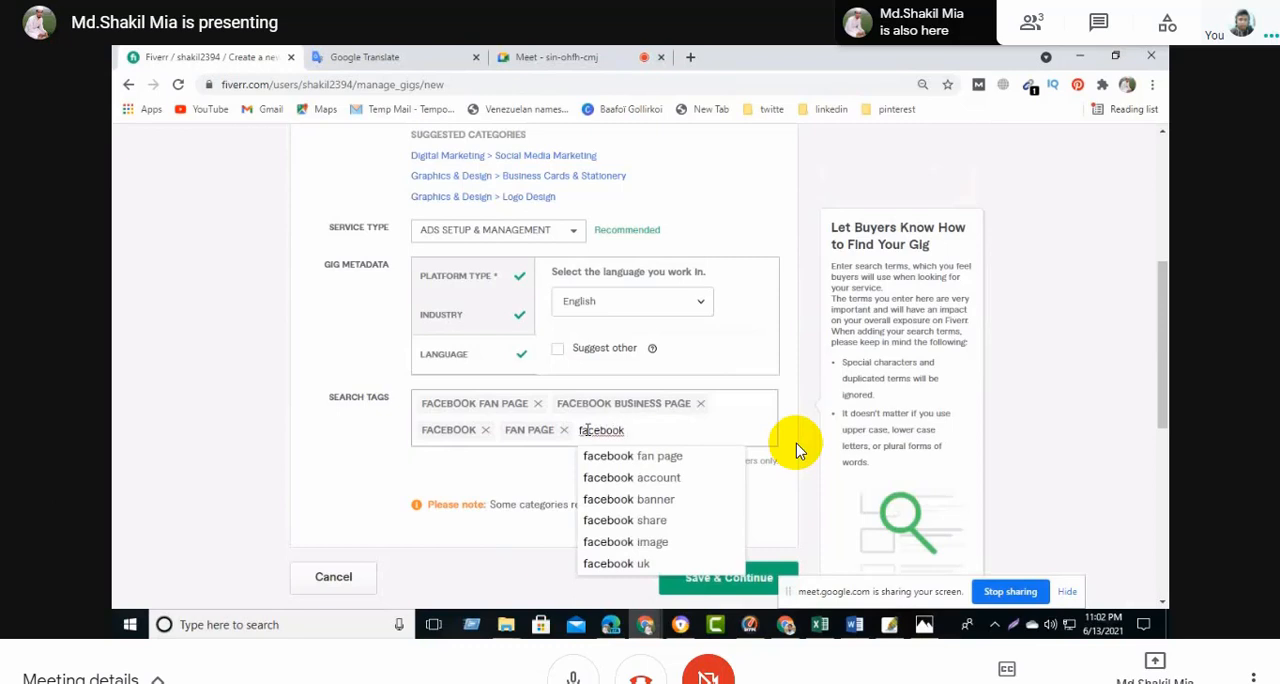
{"action": "type", "text": " pa"}
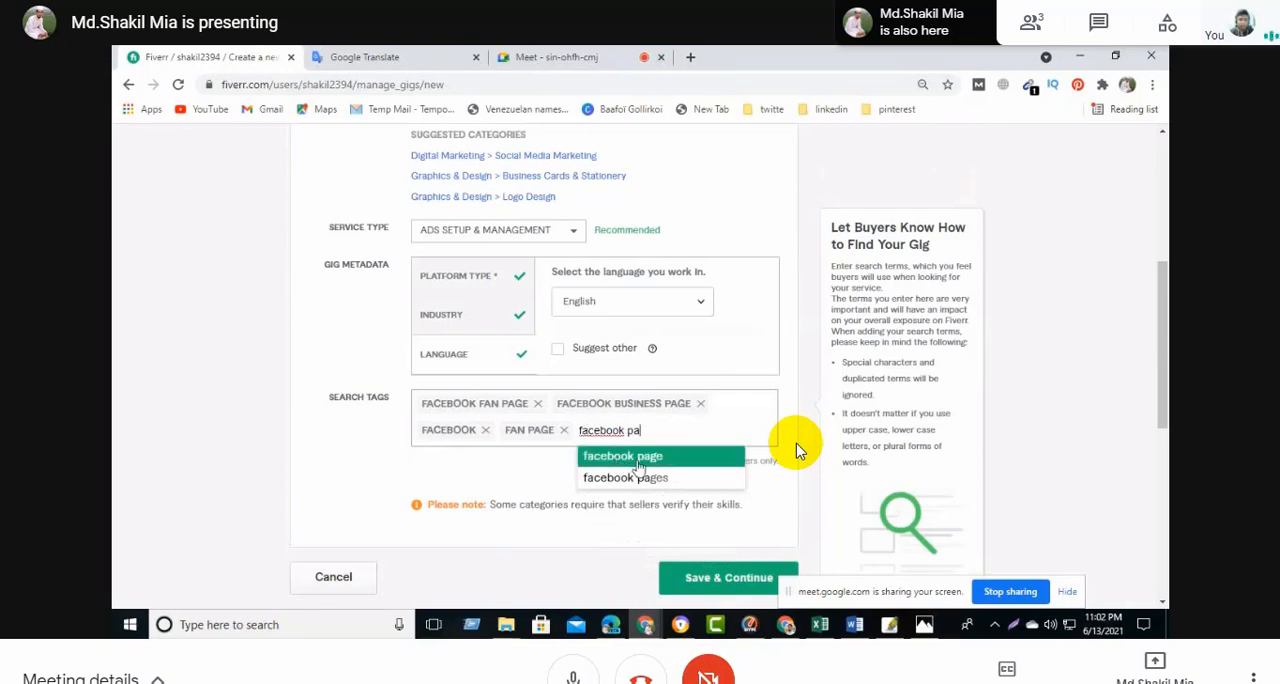
{"action": "left_click", "coordinate": [637, 463]}
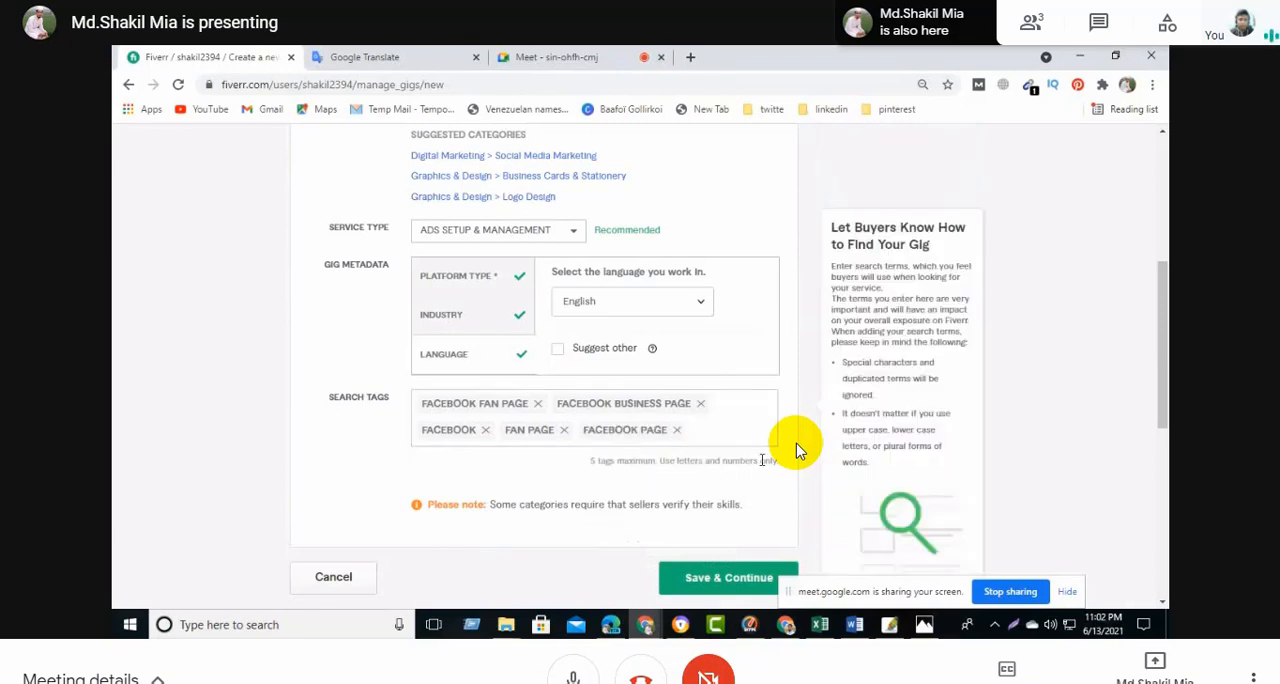
- Try to save the gig overview and continue, and check the form from title to search tags for errors
{"action": "scroll", "coordinate": [730, 432], "scroll_direction": "down", "scroll_amount": 3}
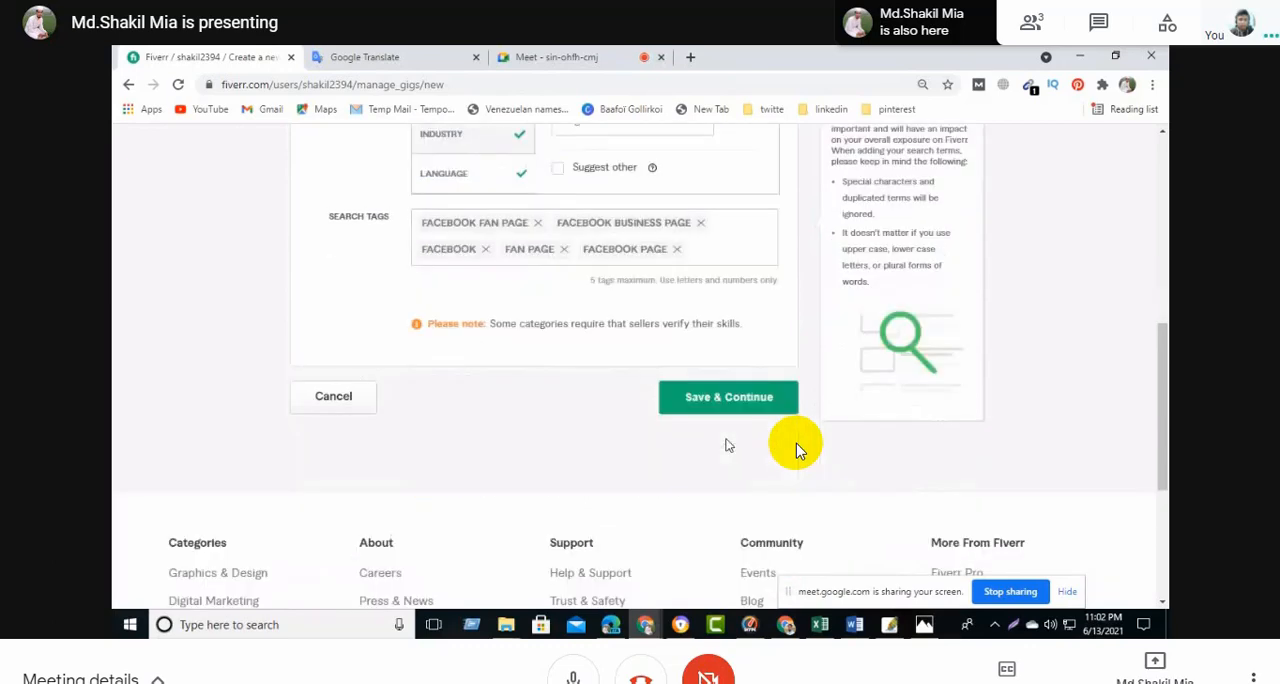
{"action": "left_click", "coordinate": [735, 395]}
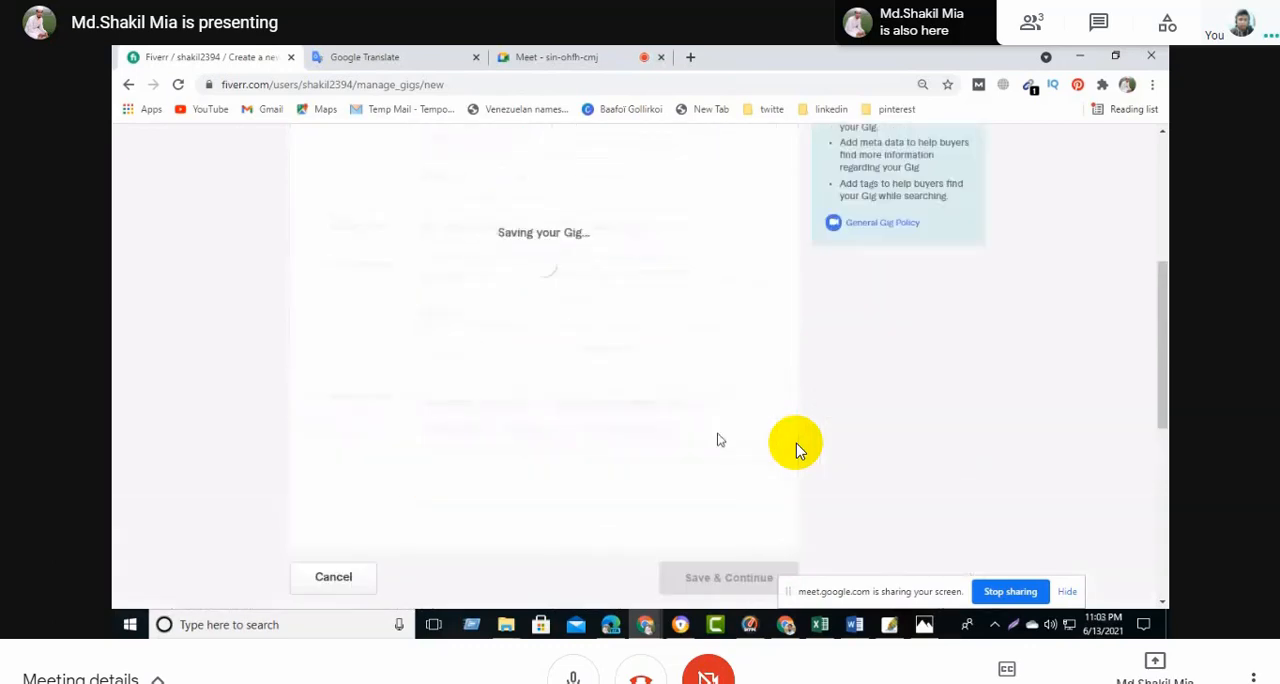
{"action": "scroll", "coordinate": [735, 425], "scroll_direction": "up", "scroll_amount": 2}
{"action": "scroll", "coordinate": [735, 425], "scroll_direction": "up", "scroll_amount": 3}
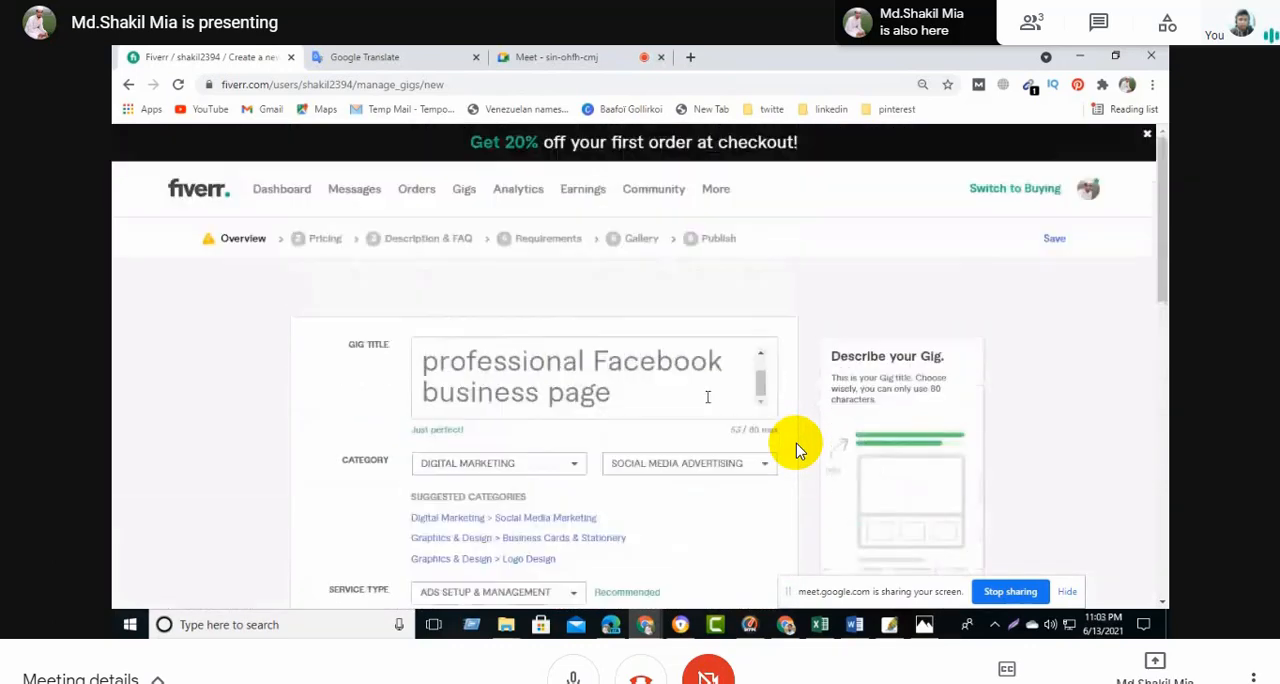
{"action": "scroll", "coordinate": [722, 425], "scroll_direction": "down", "scroll_amount": 2}
{"action": "scroll", "coordinate": [722, 425], "scroll_direction": "down", "scroll_amount": 3}
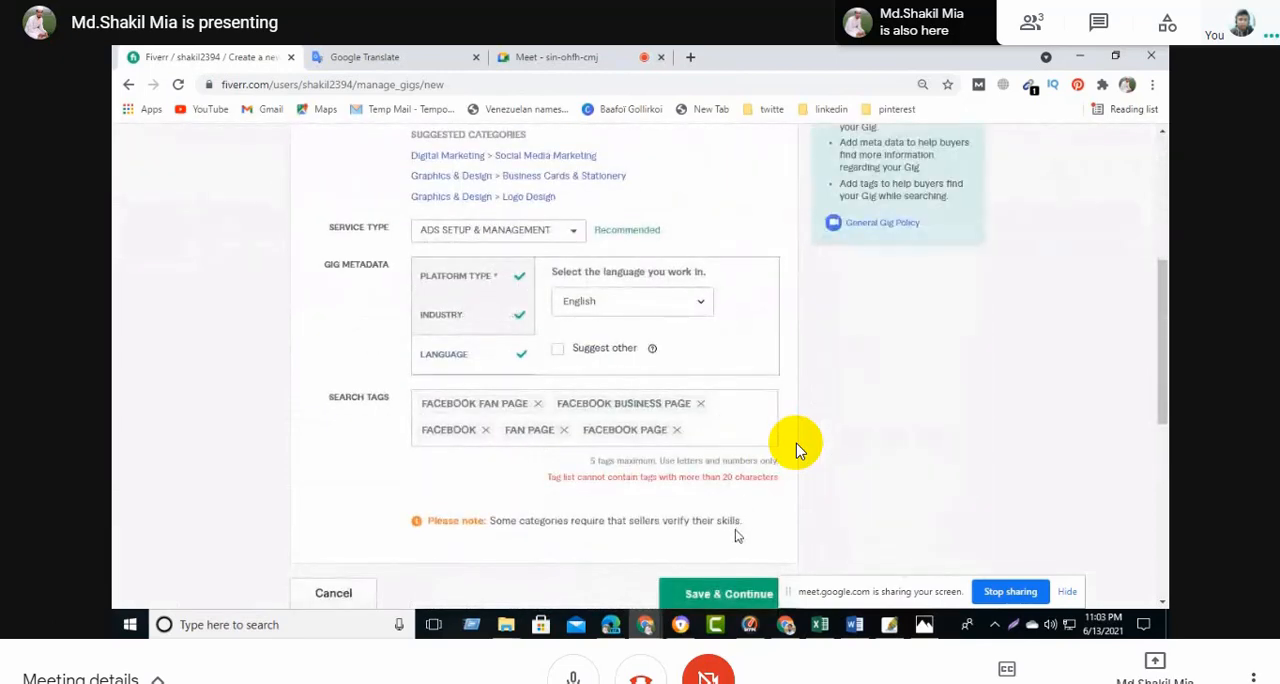
{"action": "mouse_move", "coordinate": [733, 493]}
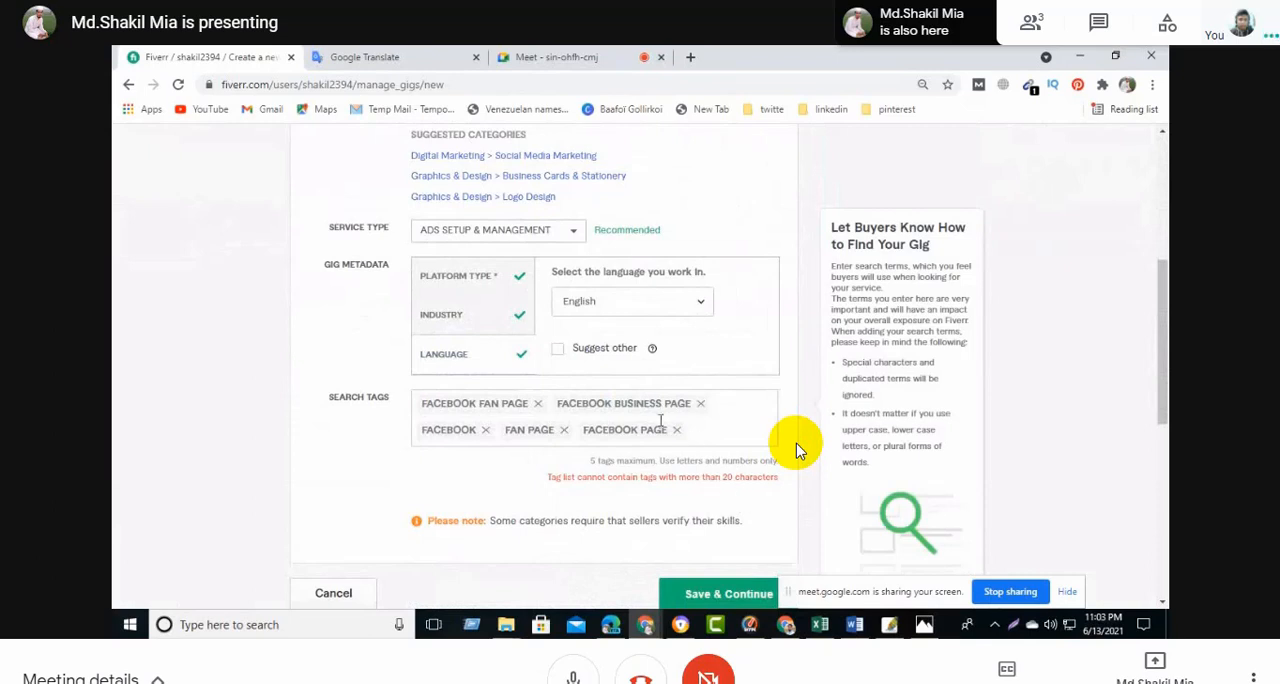
- Replace the "facebook business page" search tag with the shorter tag "business page"
{"action": "left_click", "coordinate": [700, 403]}
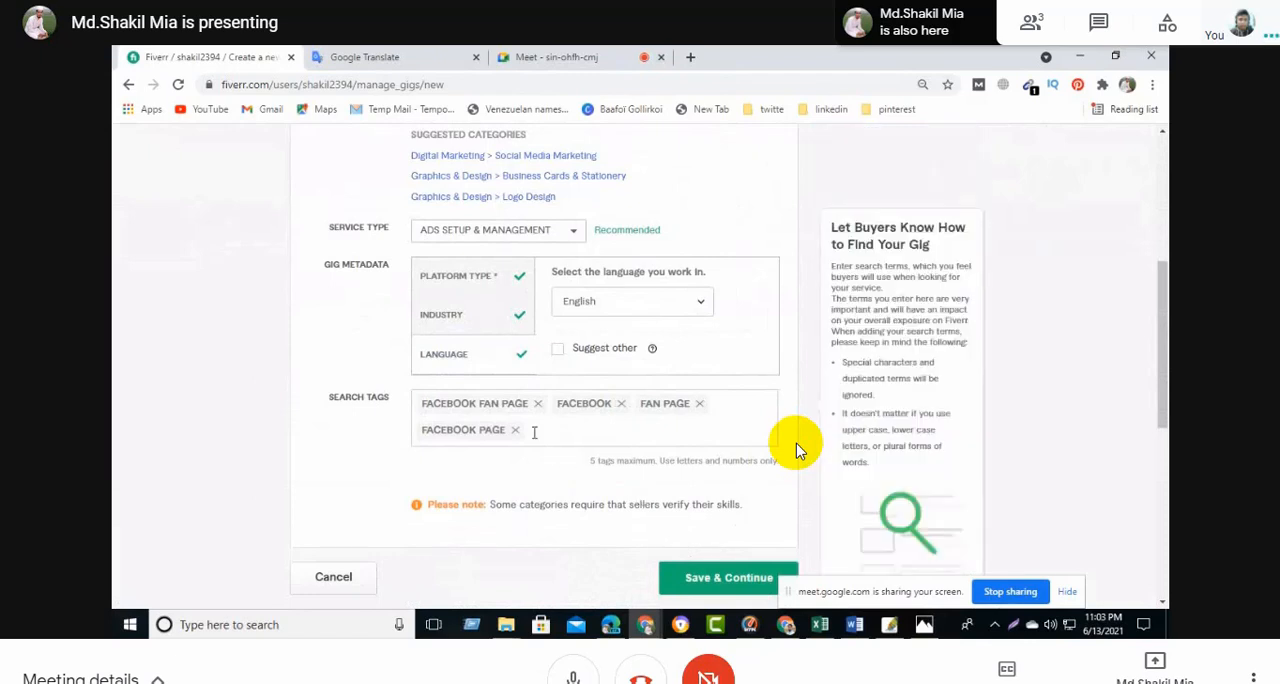
{"action": "left_click", "coordinate": [534, 432]}
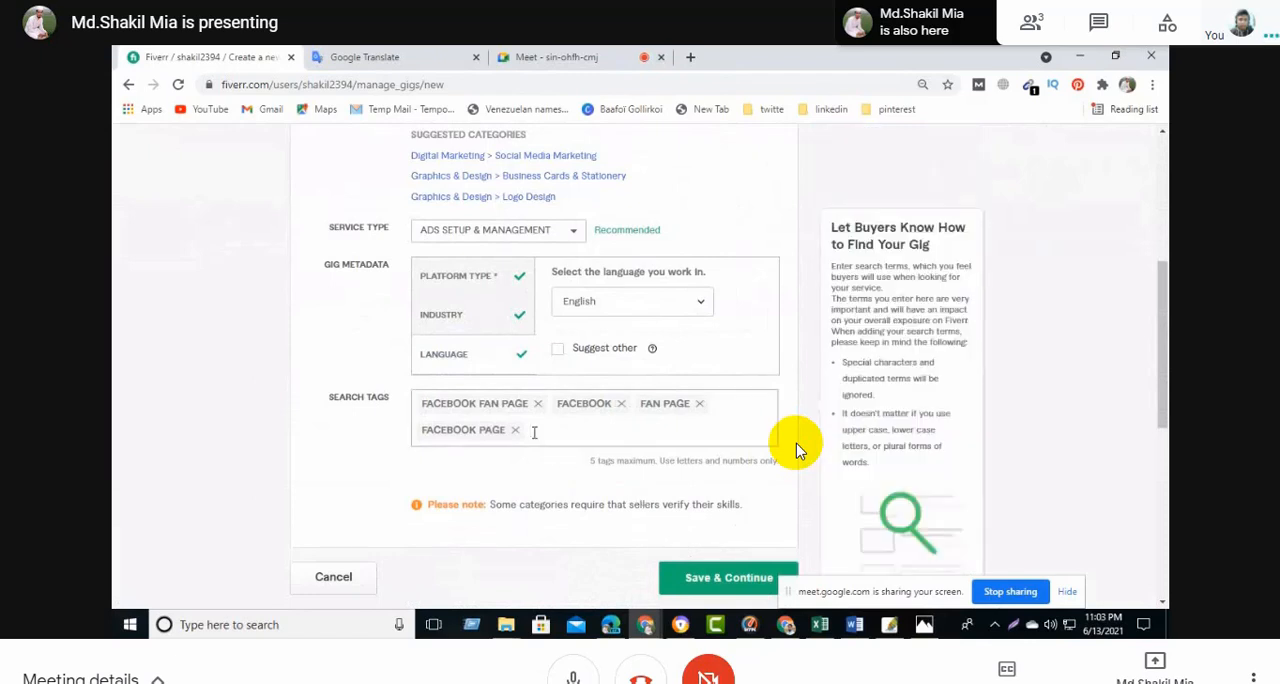
{"action": "type", "text": "bu"}
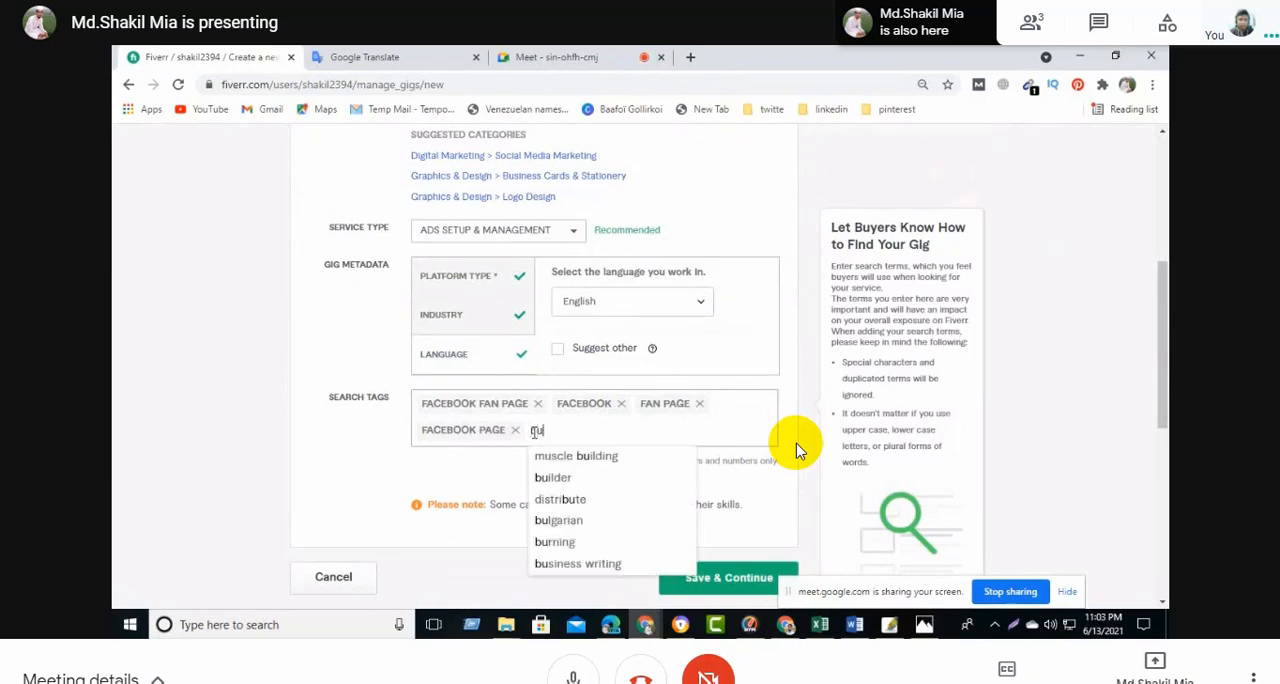
{"action": "type", "text": "s"}
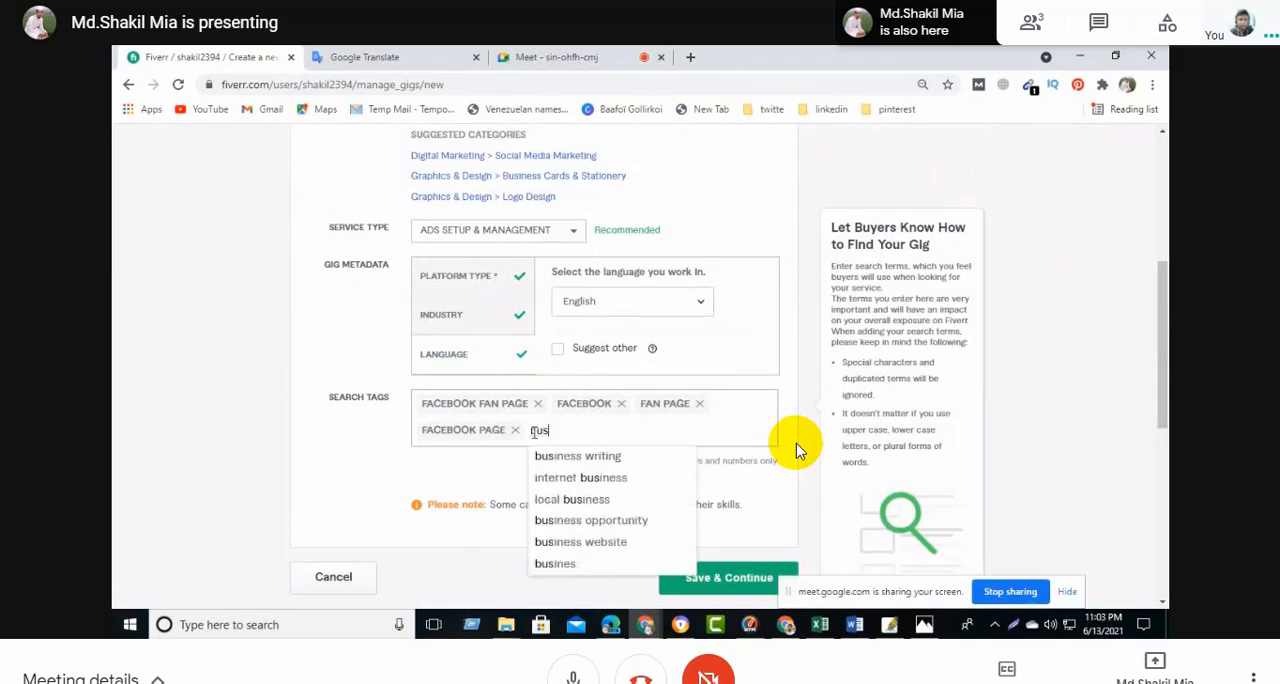
{"action": "type", "text": "ine"}
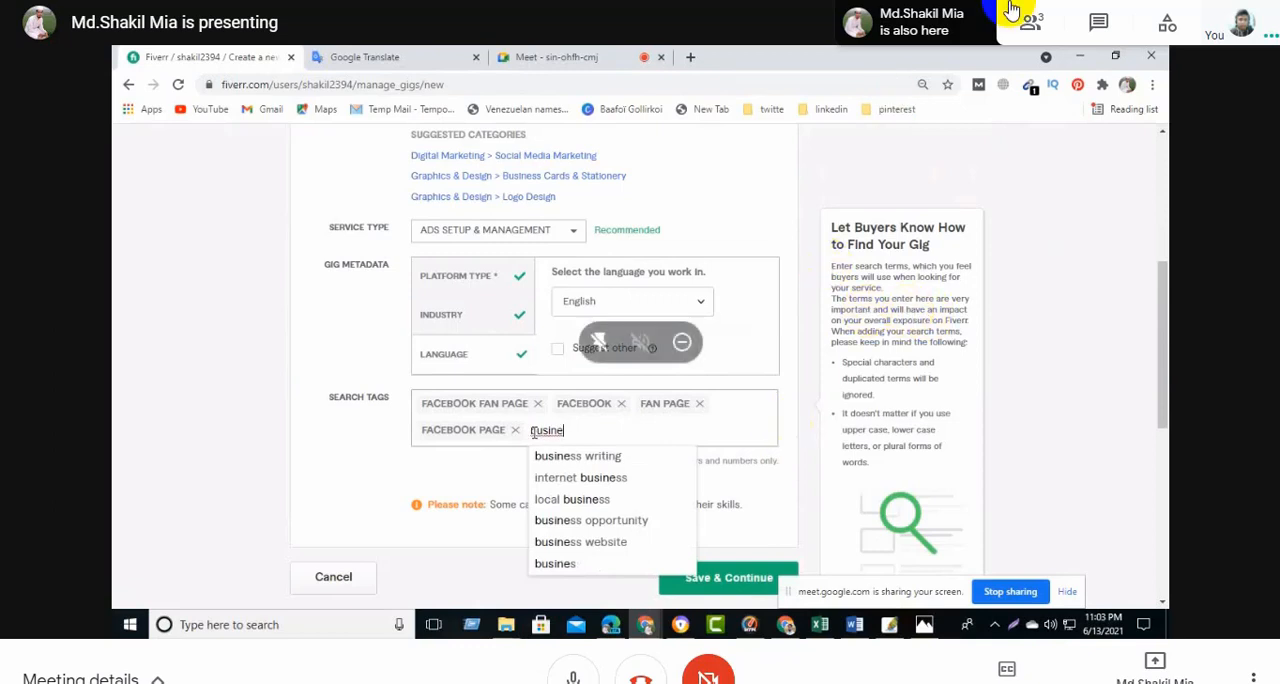
{"action": "type", "text": "ss "}
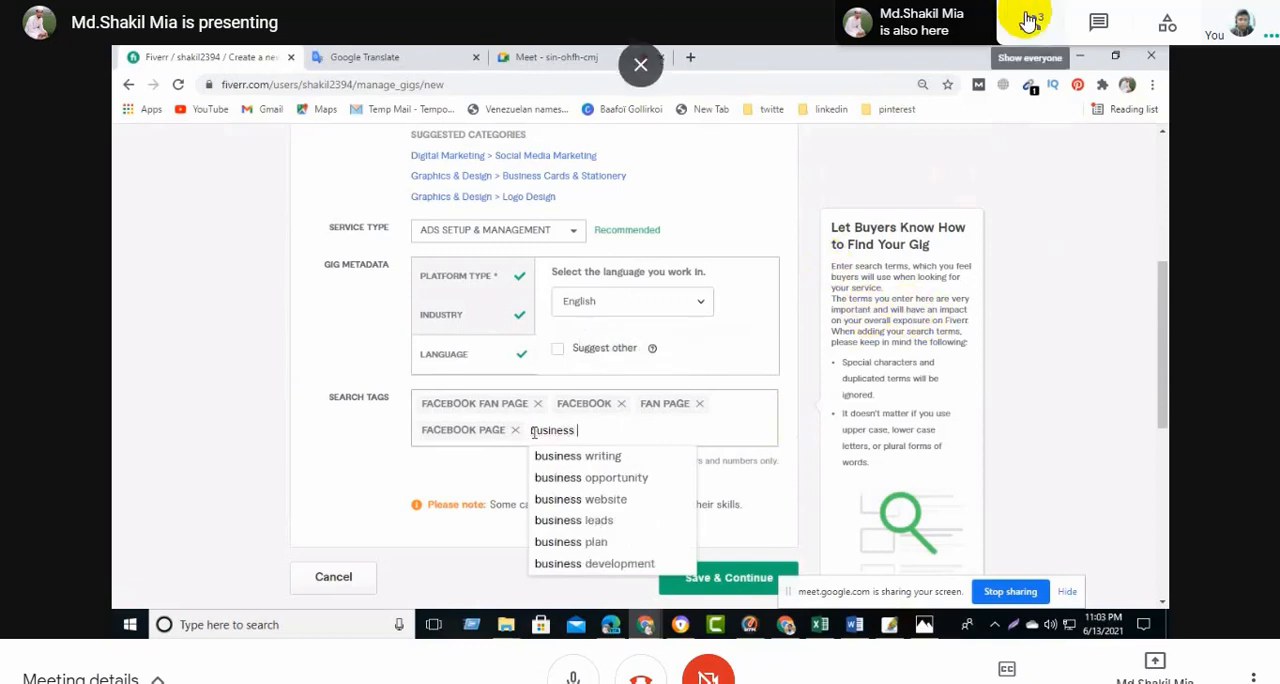
{"action": "type", "text": "pa"}
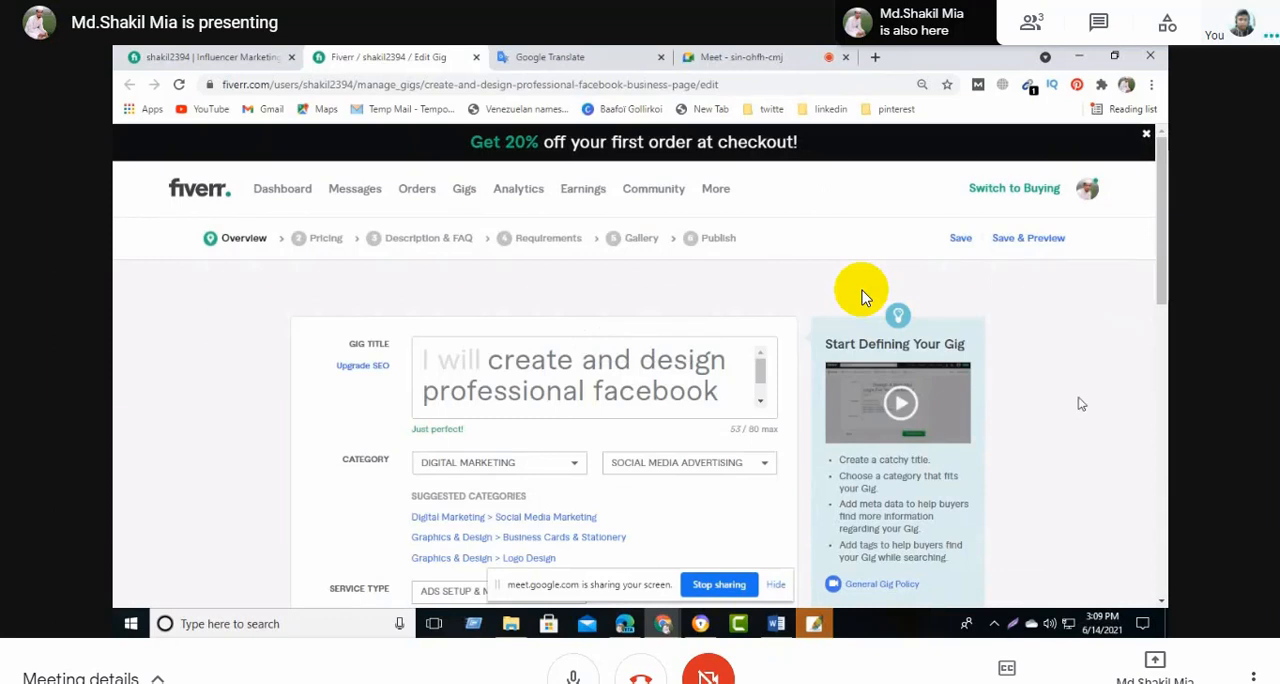
- Check the completed gig overview with its metadata and search tags, and save it to continue
{"action": "scroll", "coordinate": [641, 445], "scroll_direction": "down", "scroll_amount": 4}
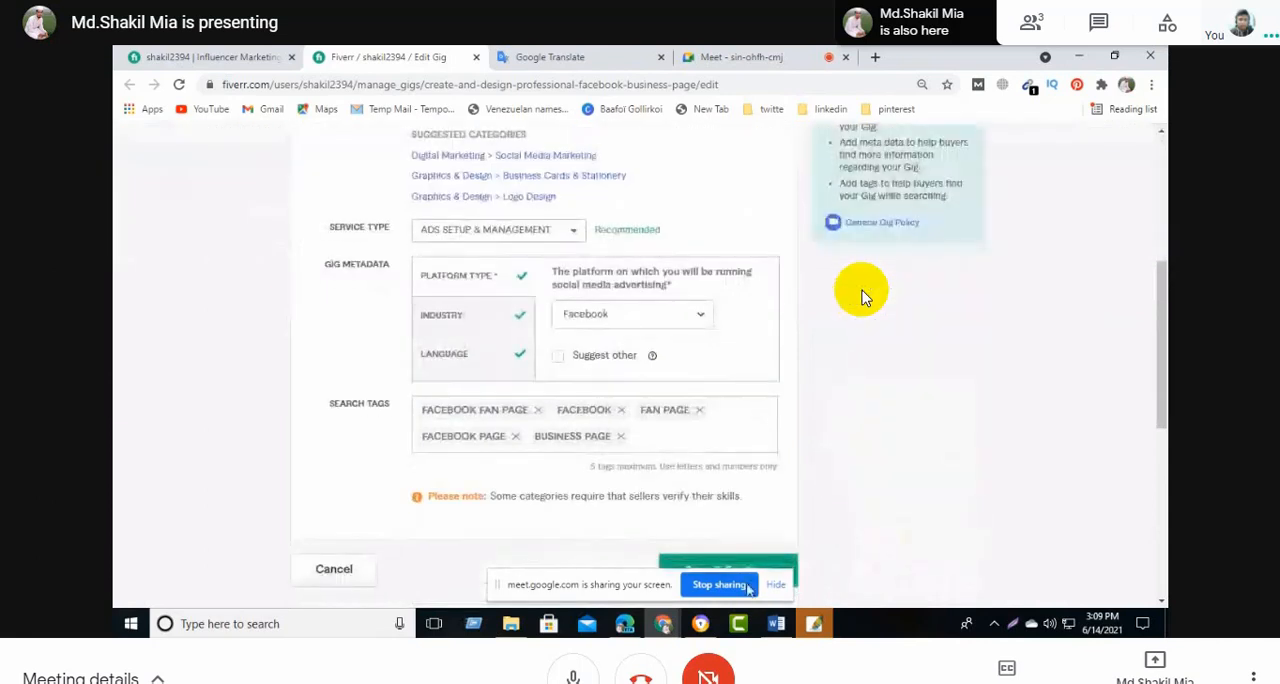
{"action": "scroll", "coordinate": [730, 538], "scroll_direction": "down", "scroll_amount": 2}
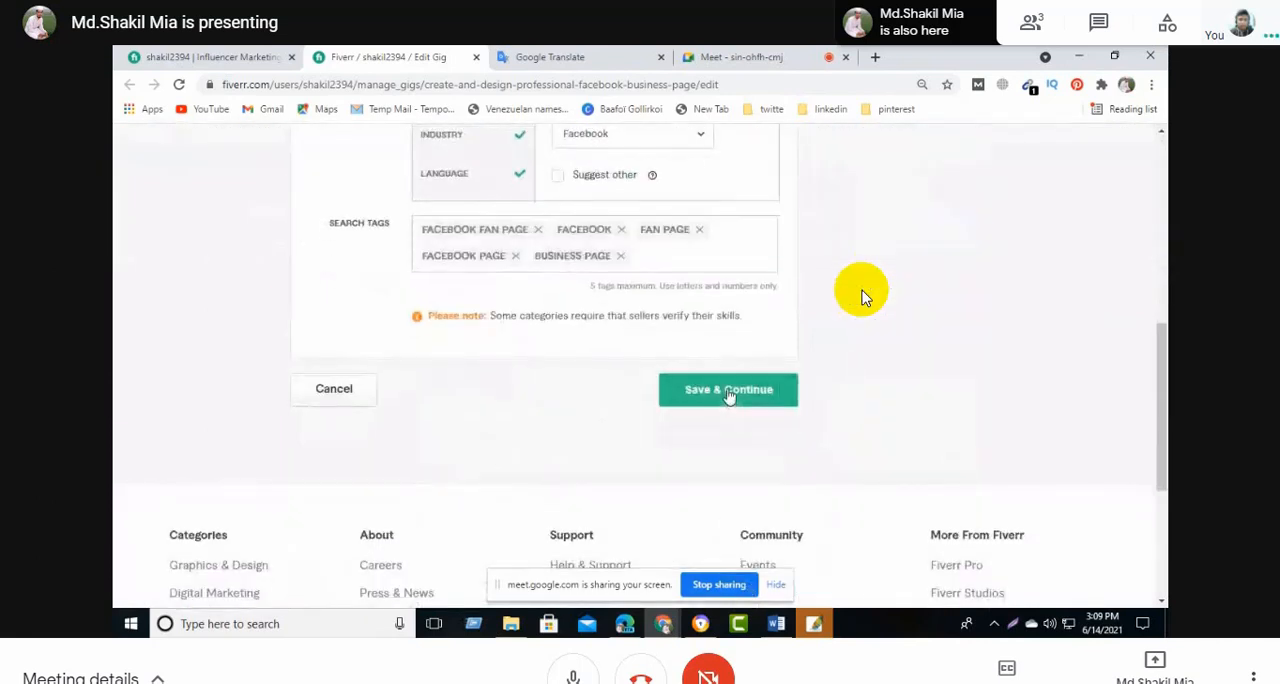
{"action": "left_click", "coordinate": [729, 392]}
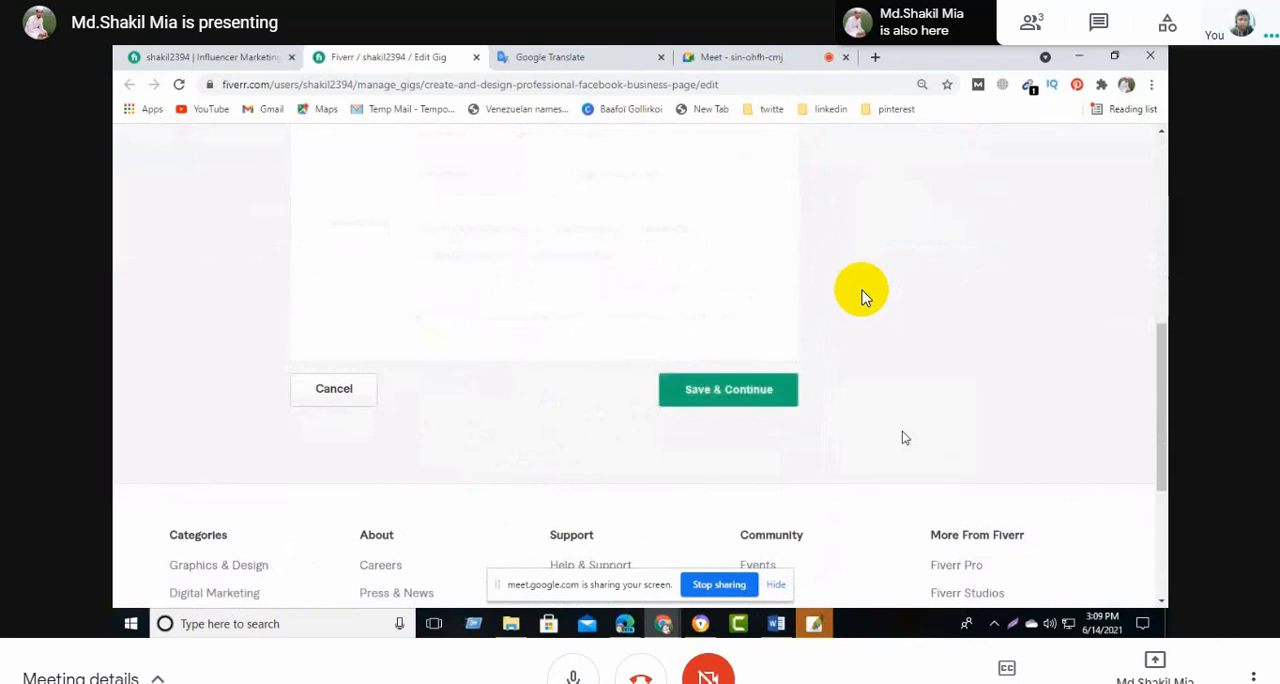
- Set the Standard package price to $40 and the Premium package price to $60
{"action": "scroll", "coordinate": [902, 432], "scroll_direction": "down", "scroll_amount": 2}
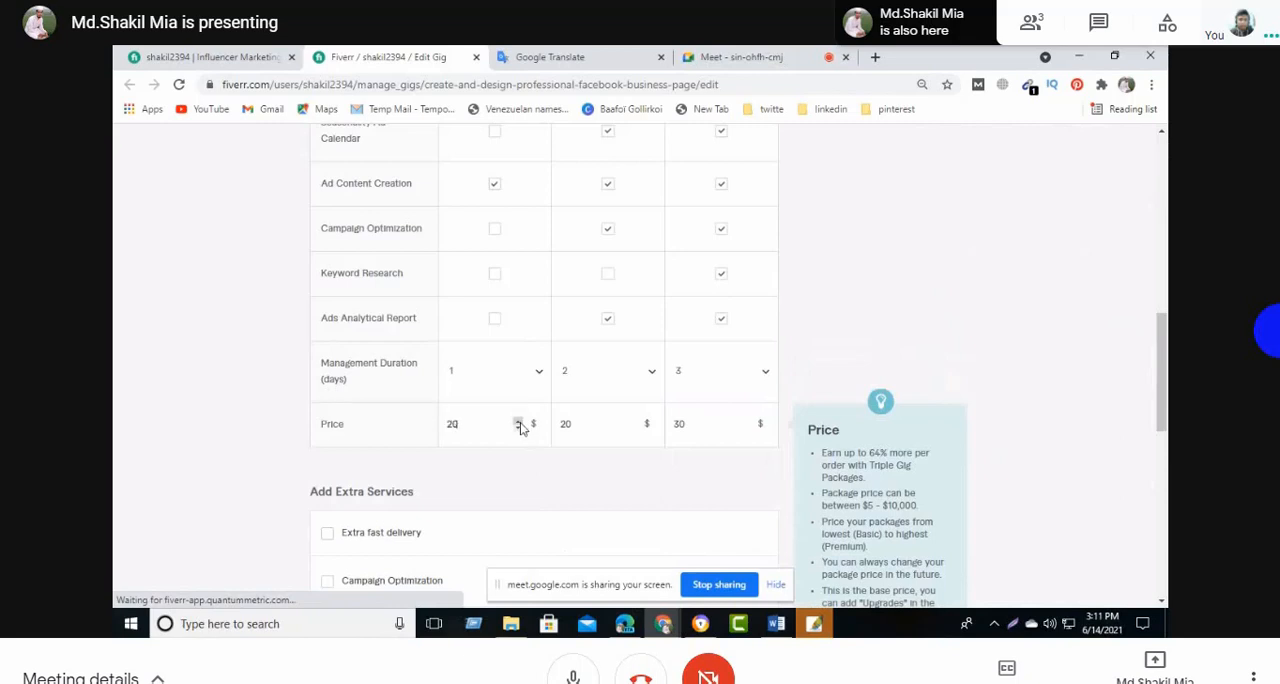
{"action": "left_click", "coordinate": [631, 422]}
{"action": "left_click", "coordinate": [631, 422]}
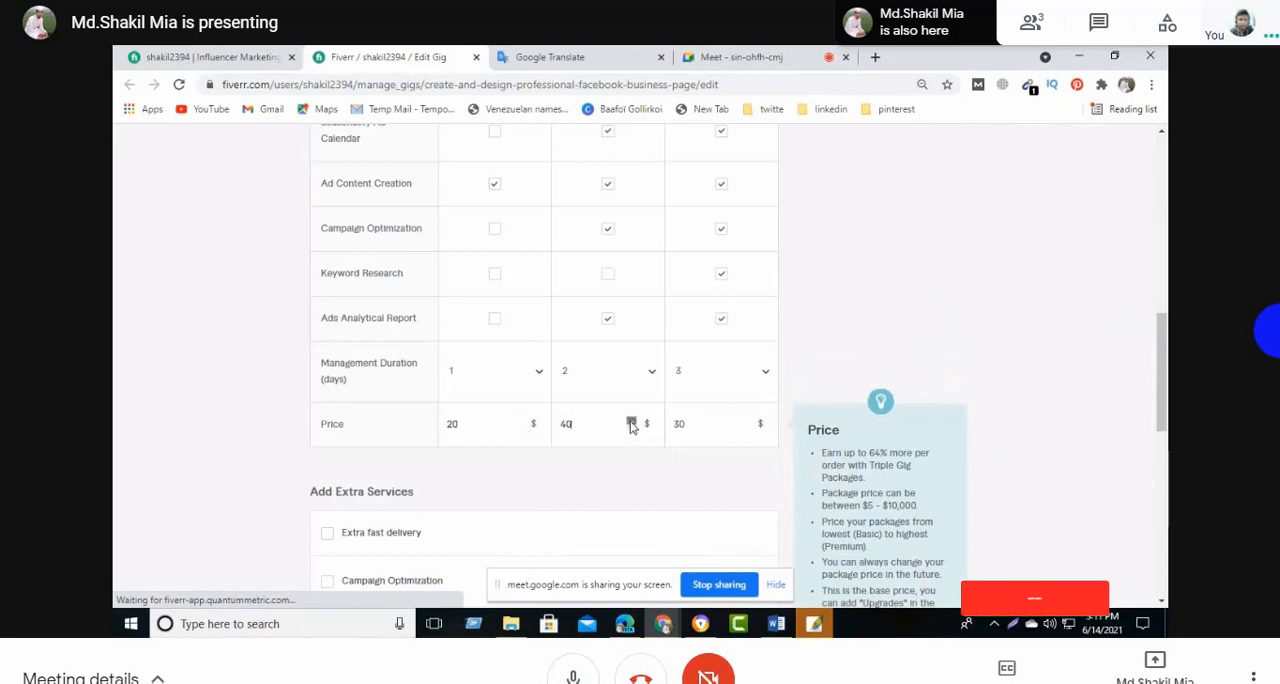
{"action": "left_click", "coordinate": [745, 424]}
{"action": "left_click", "coordinate": [745, 422]}
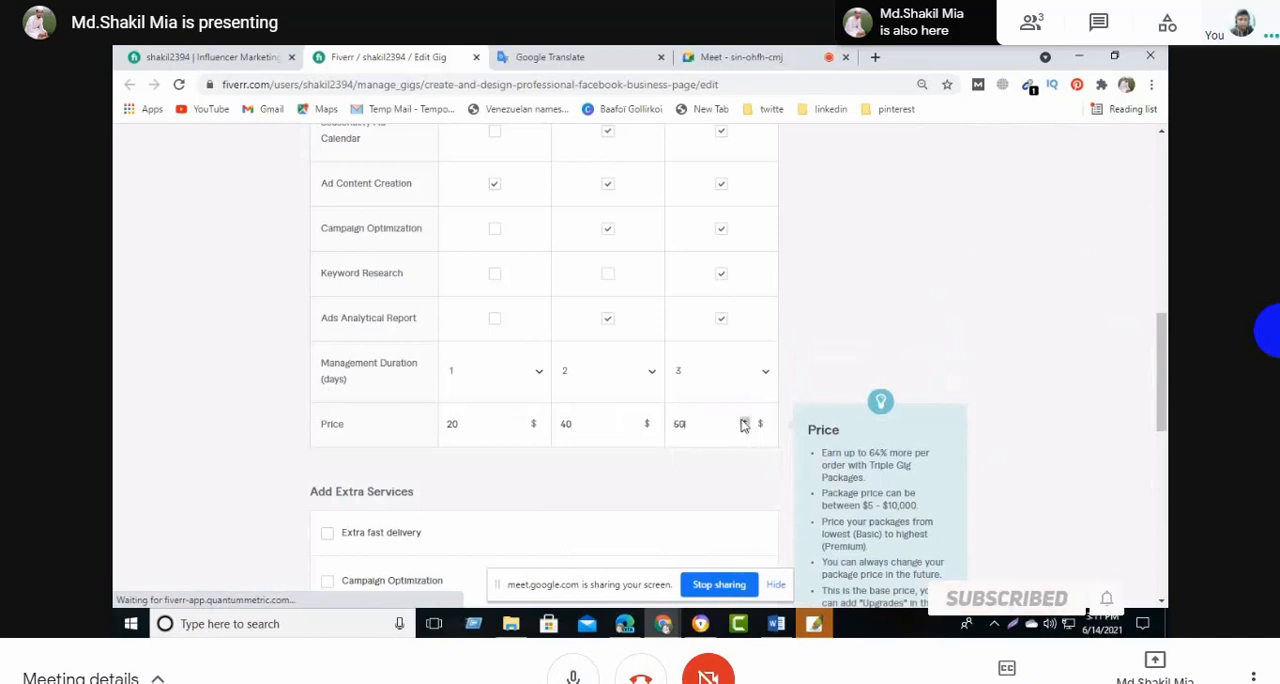
{"action": "left_click", "coordinate": [745, 422]}
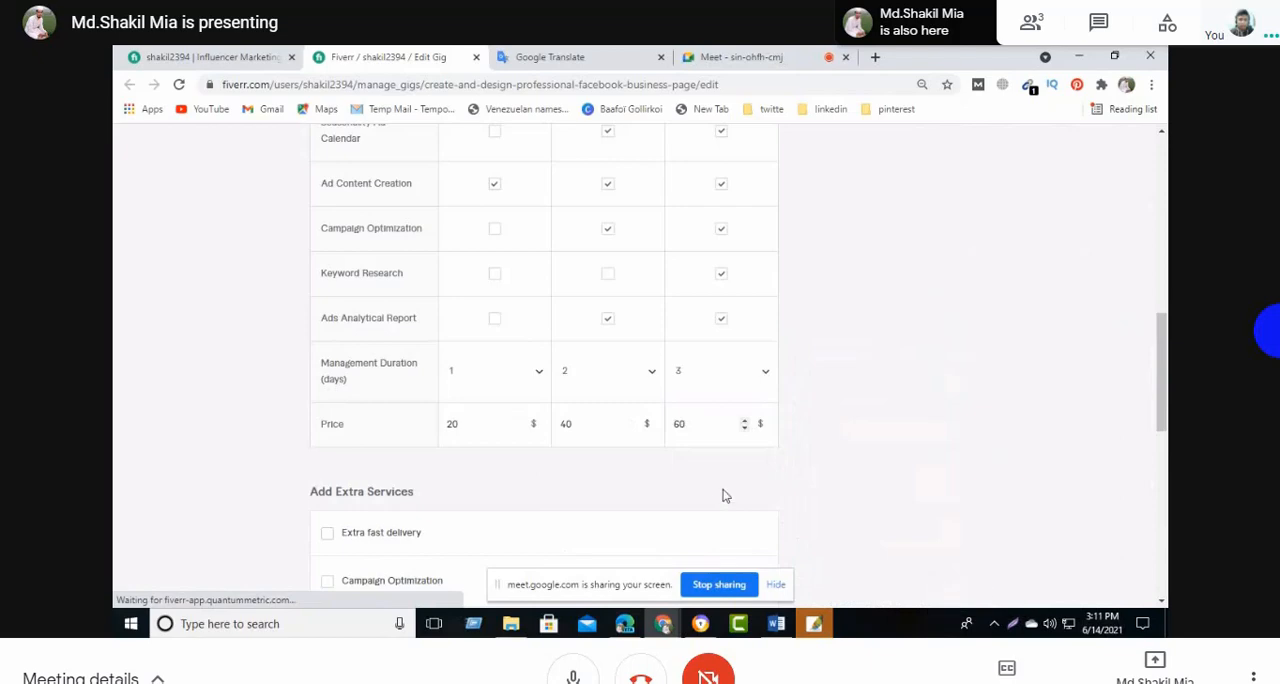
- Switch to the Fivarr Word document and review the Basic, Standard and Premium package details and delivery times
{"action": "mouse_move", "coordinate": [776, 628]}
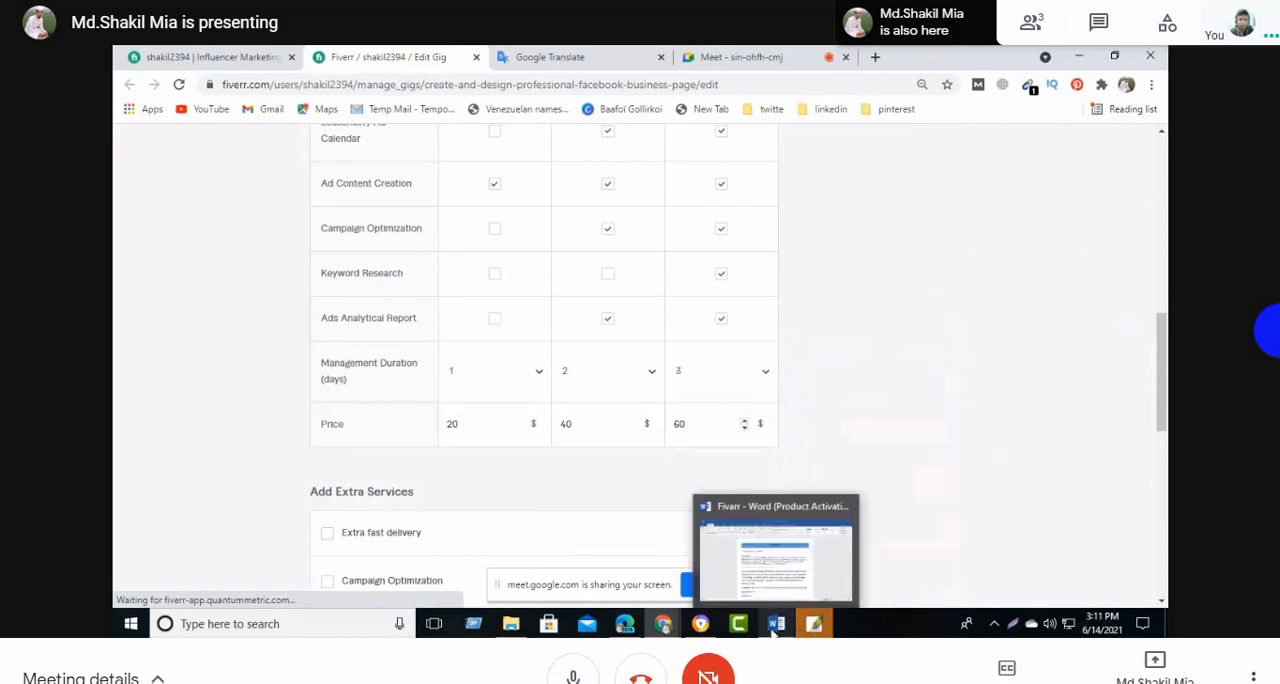
{"action": "left_click", "coordinate": [781, 577]}
{"action": "scroll", "coordinate": [567, 444], "scroll_direction": "down", "scroll_amount": 10}
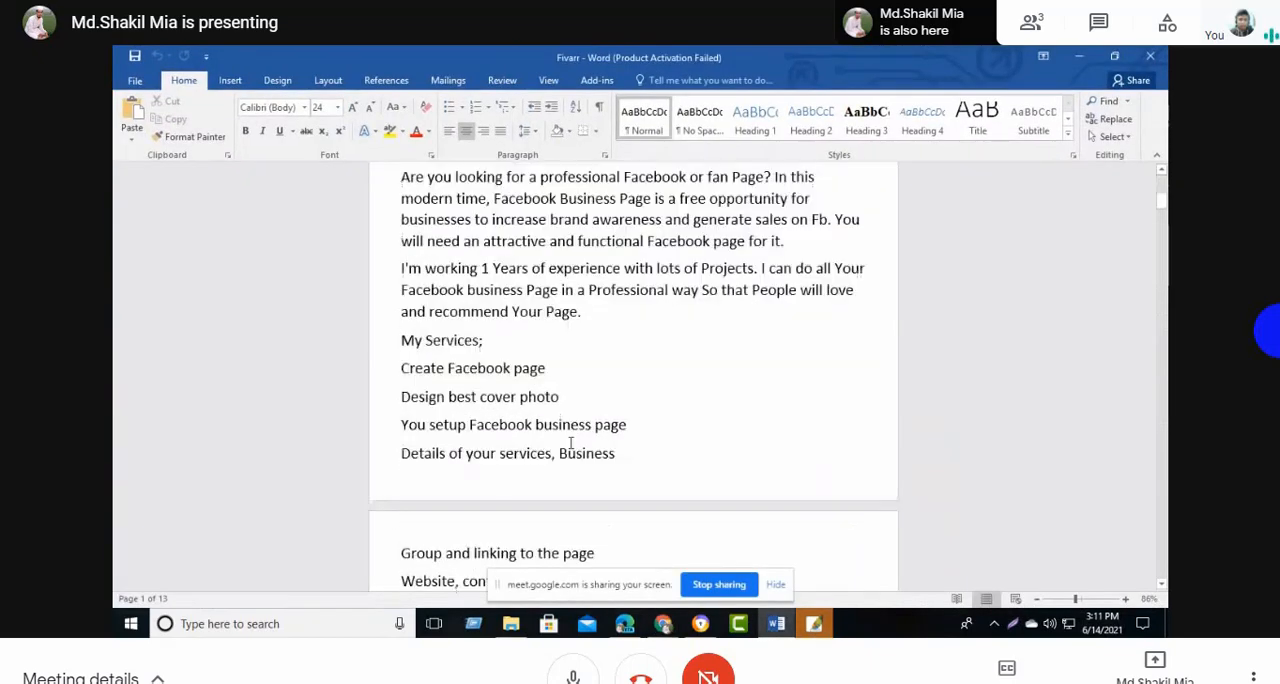
{"action": "scroll", "coordinate": [567, 444], "scroll_direction": "down", "scroll_amount": 10}
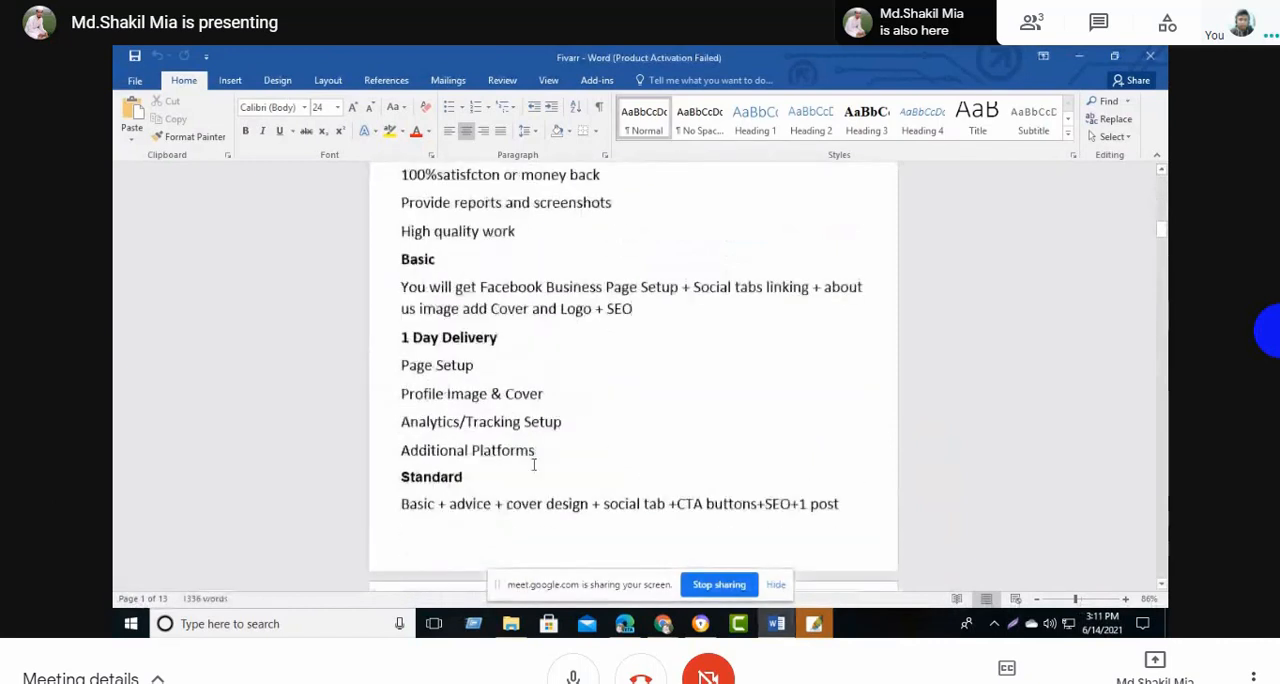
{"action": "scroll", "coordinate": [534, 465], "scroll_direction": "down", "scroll_amount": 2}
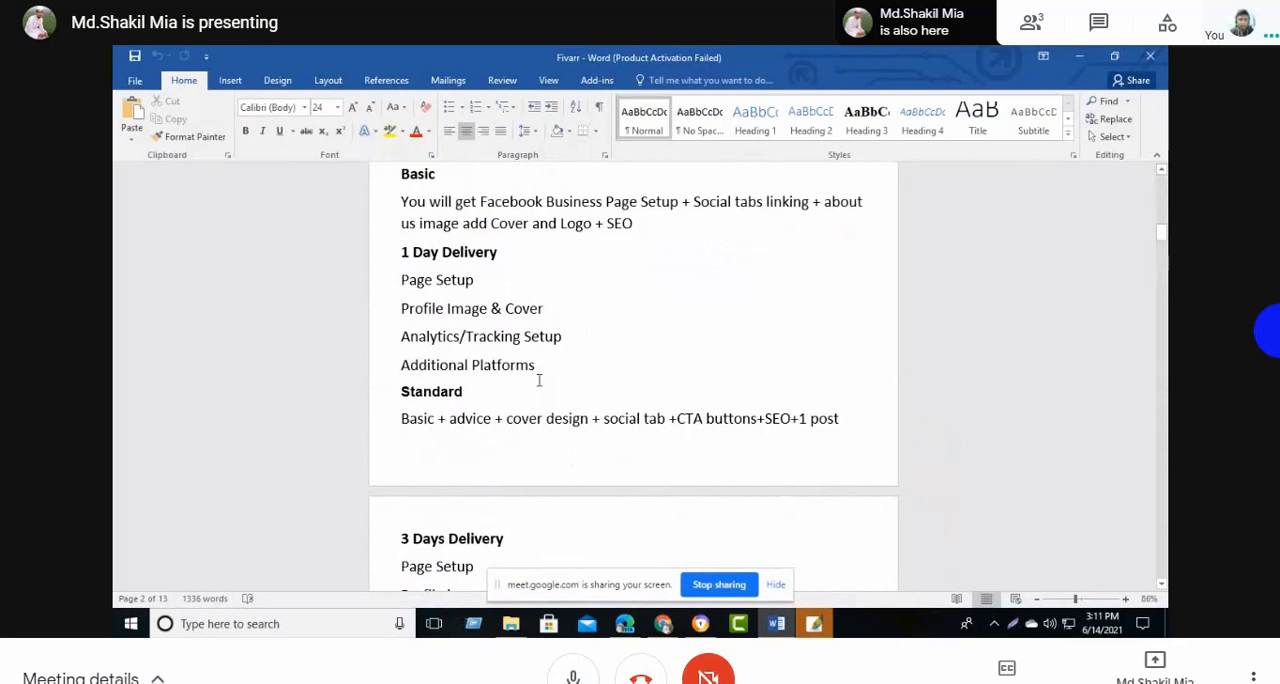
{"action": "scroll", "coordinate": [541, 387], "scroll_direction": "up", "scroll_amount": 1}
{"action": "scroll", "coordinate": [541, 387], "scroll_direction": "down", "scroll_amount": 4}
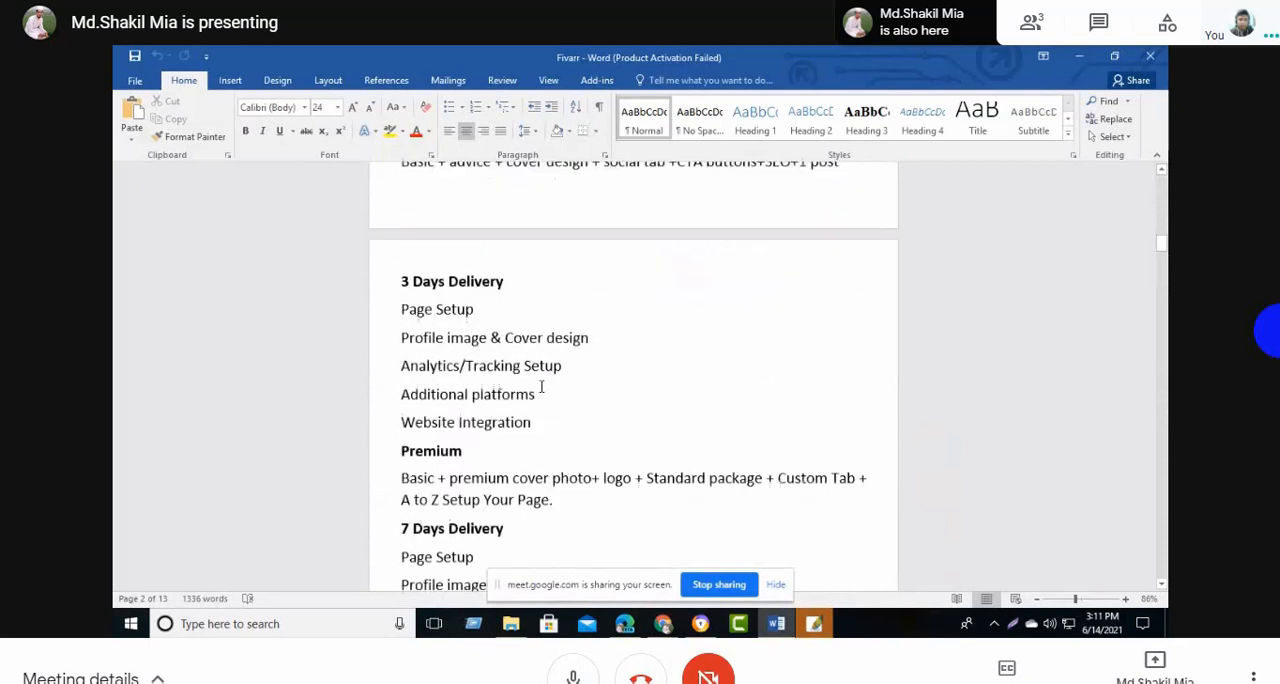
{"action": "scroll", "coordinate": [541, 387], "scroll_direction": "down", "scroll_amount": 5}
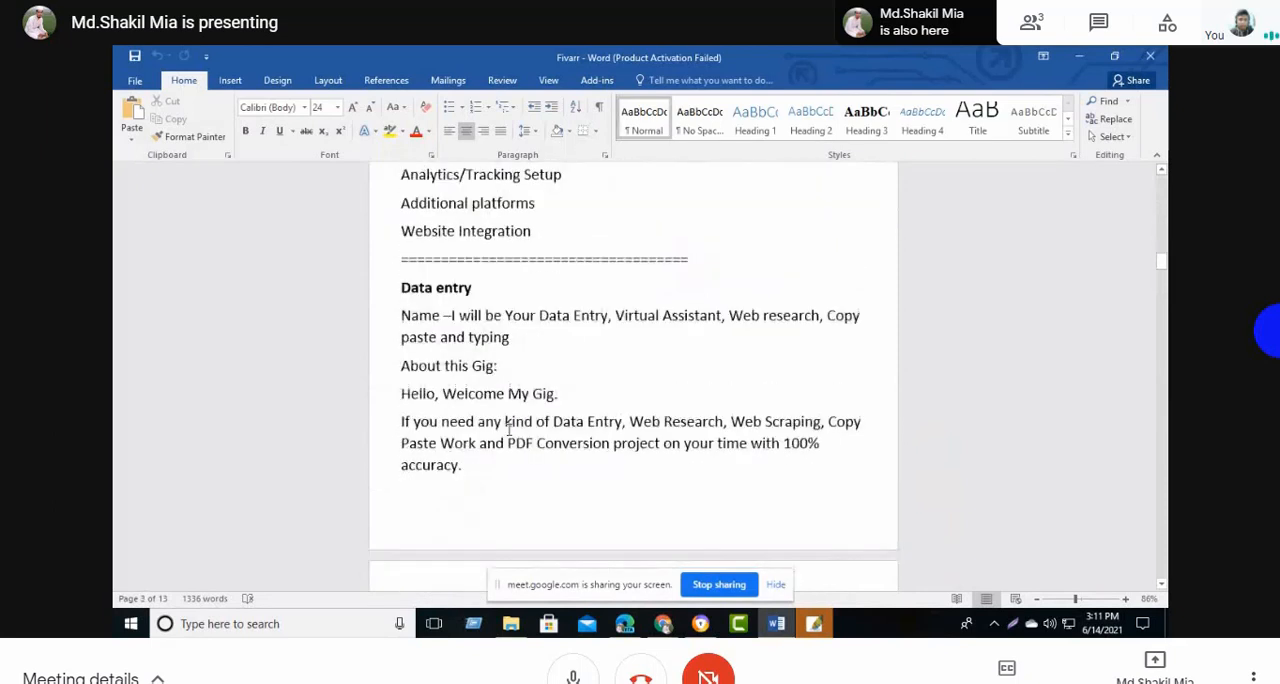
{"action": "scroll", "coordinate": [471, 387], "scroll_direction": "up", "scroll_amount": 3}
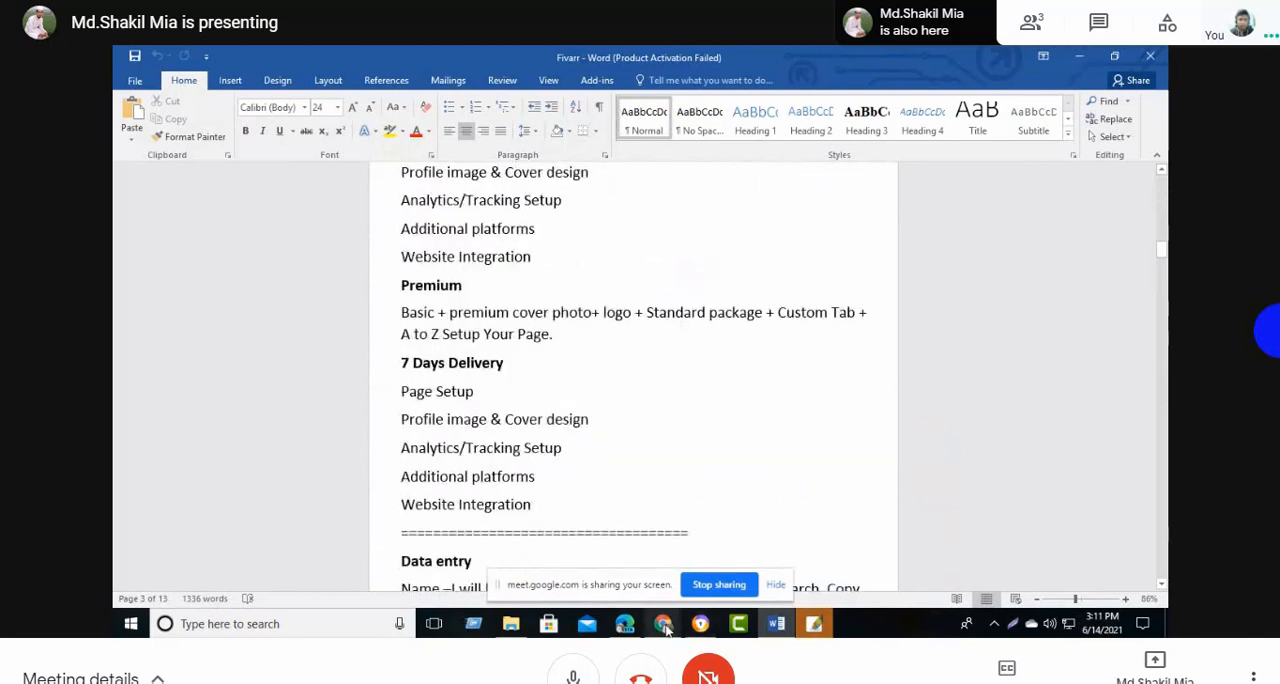
- Switch back to the Fiverr gig in Chrome and save the package pricing to continue, leaving the extra services unselected
{"action": "mouse_move", "coordinate": [664, 627]}
{"action": "left_click", "coordinate": [594, 569]}
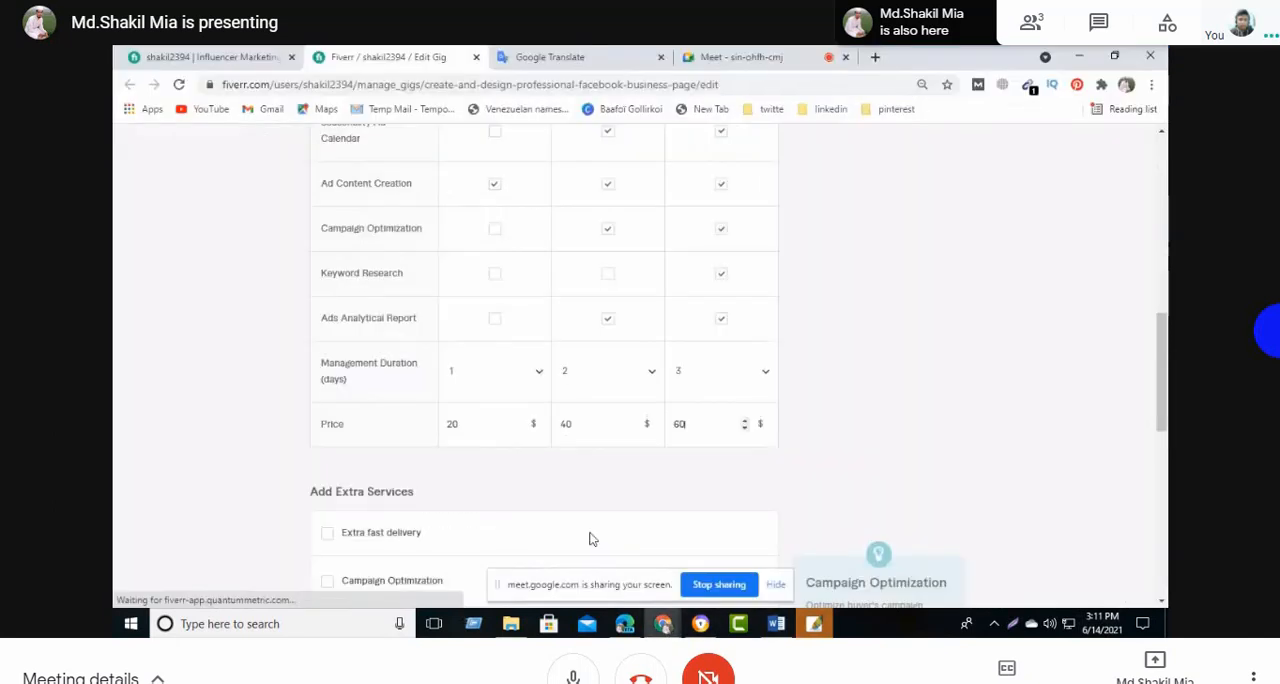
{"action": "scroll", "coordinate": [590, 539], "scroll_direction": "down", "scroll_amount": 4}
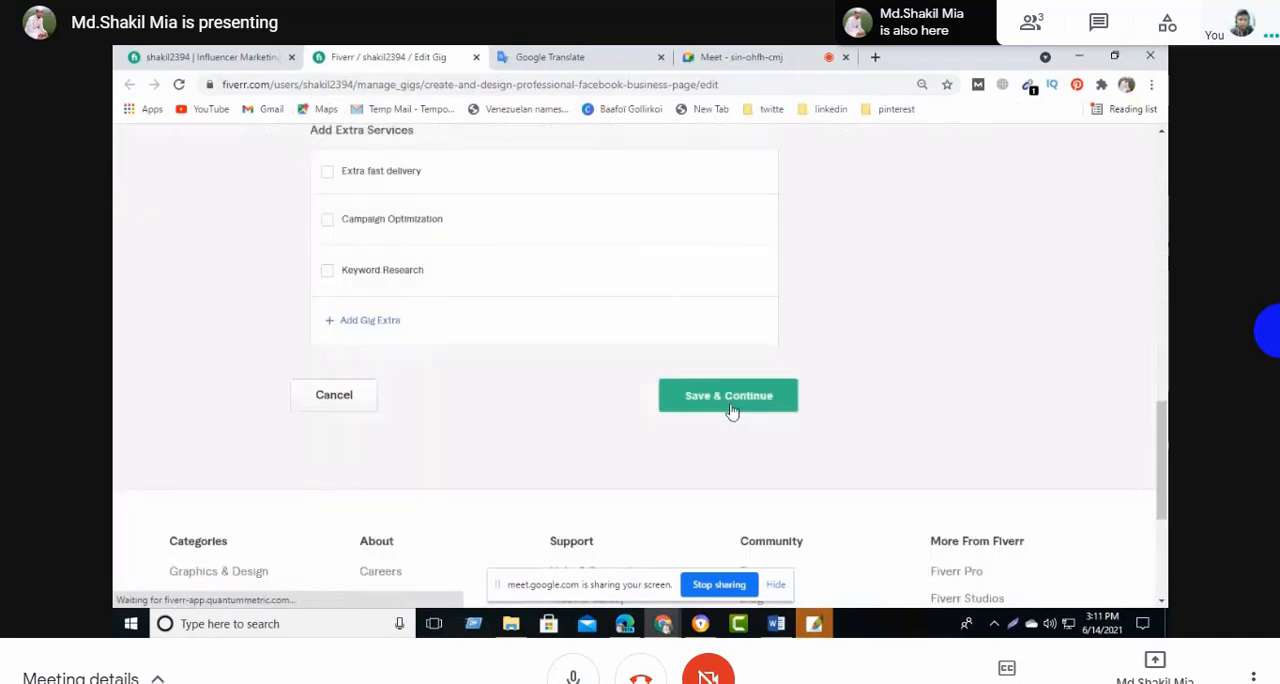
{"action": "left_click", "coordinate": [730, 405]}
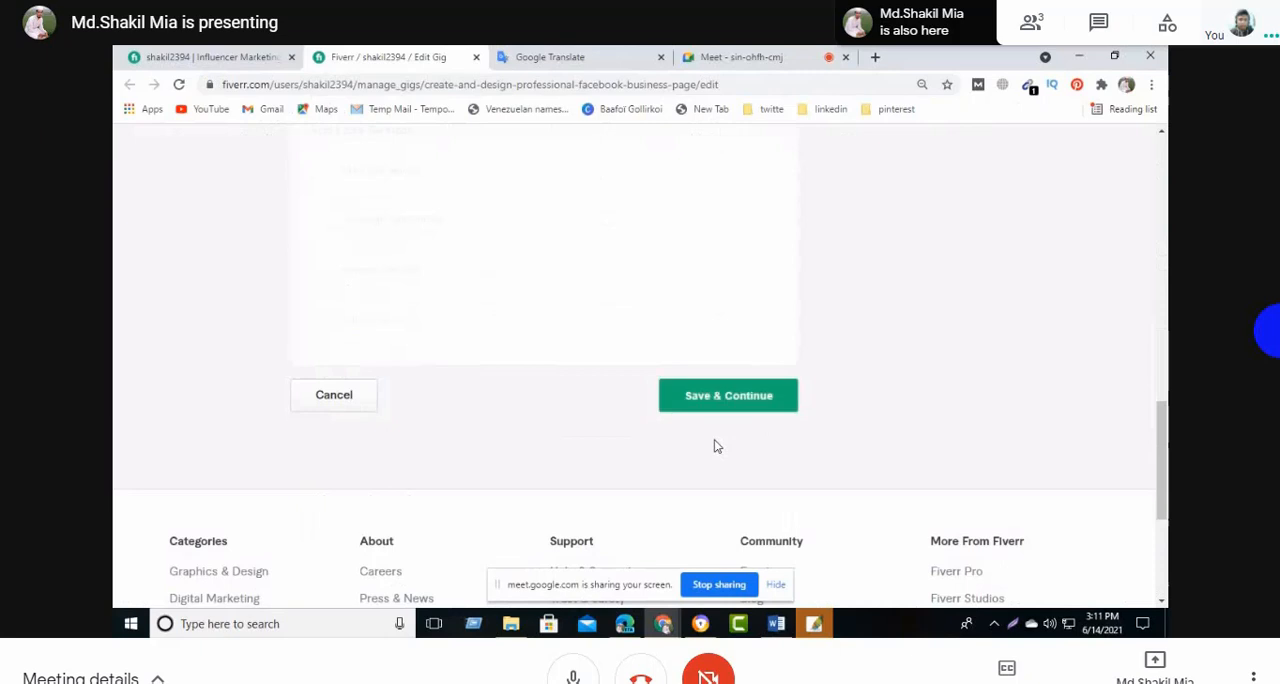
- Read through the gig description and FAQ section, and check the description against the Word document
{"action": "scroll", "coordinate": [714, 445], "scroll_direction": "down", "scroll_amount": 2}
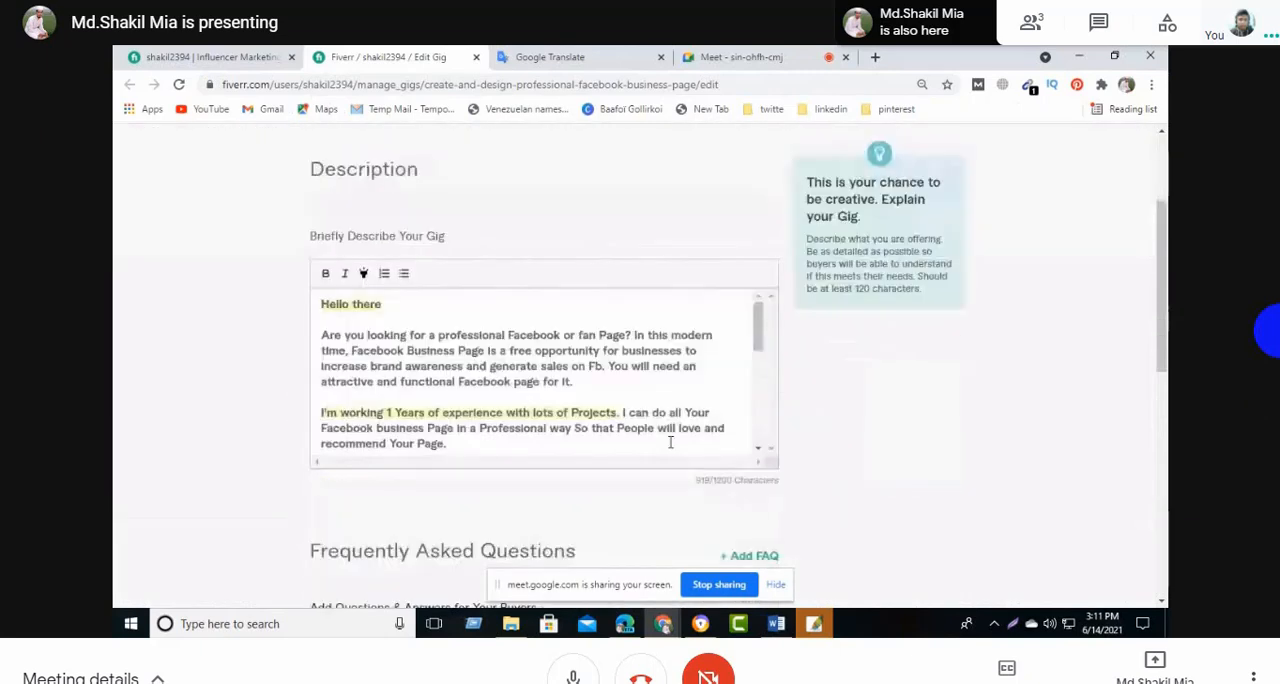
{"action": "scroll", "coordinate": [546, 507], "scroll_direction": "down", "scroll_amount": 2}
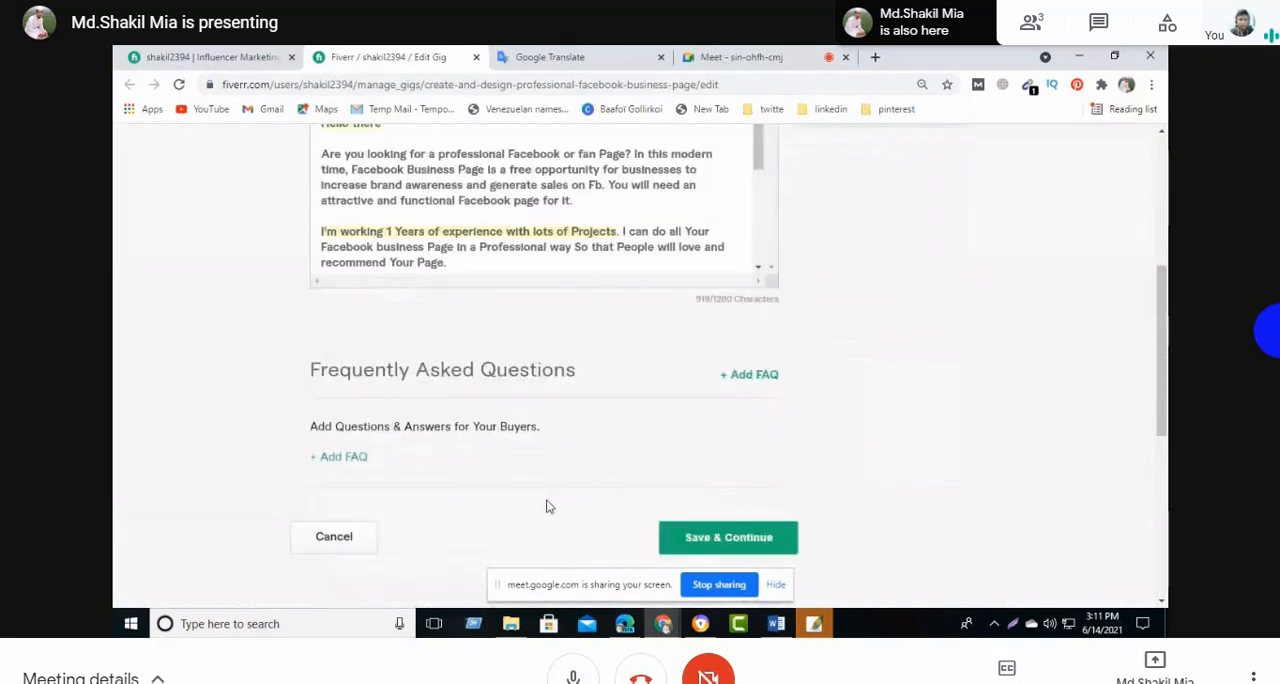
{"action": "scroll", "coordinate": [546, 507], "scroll_direction": "up", "scroll_amount": 2}
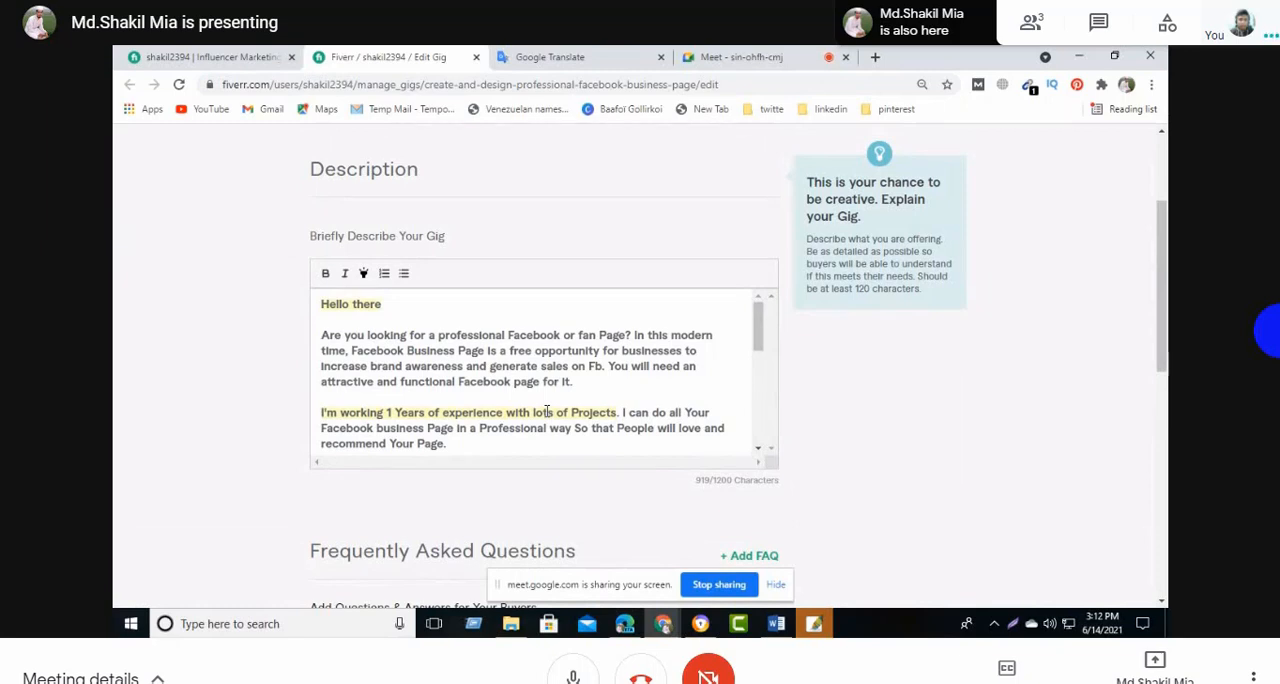
{"action": "scroll", "coordinate": [547, 412], "scroll_direction": "down", "scroll_amount": 5}
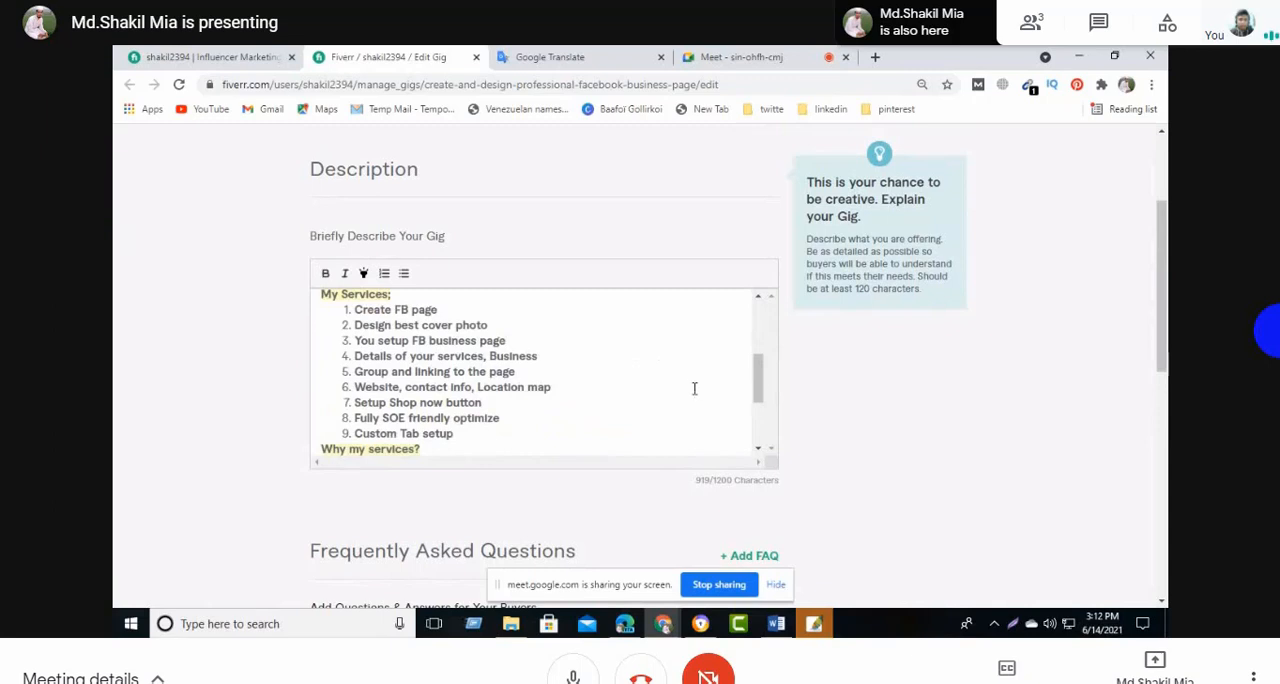
{"action": "left_click_drag", "start_coordinate": [757, 371], "coordinate": [757, 452]}
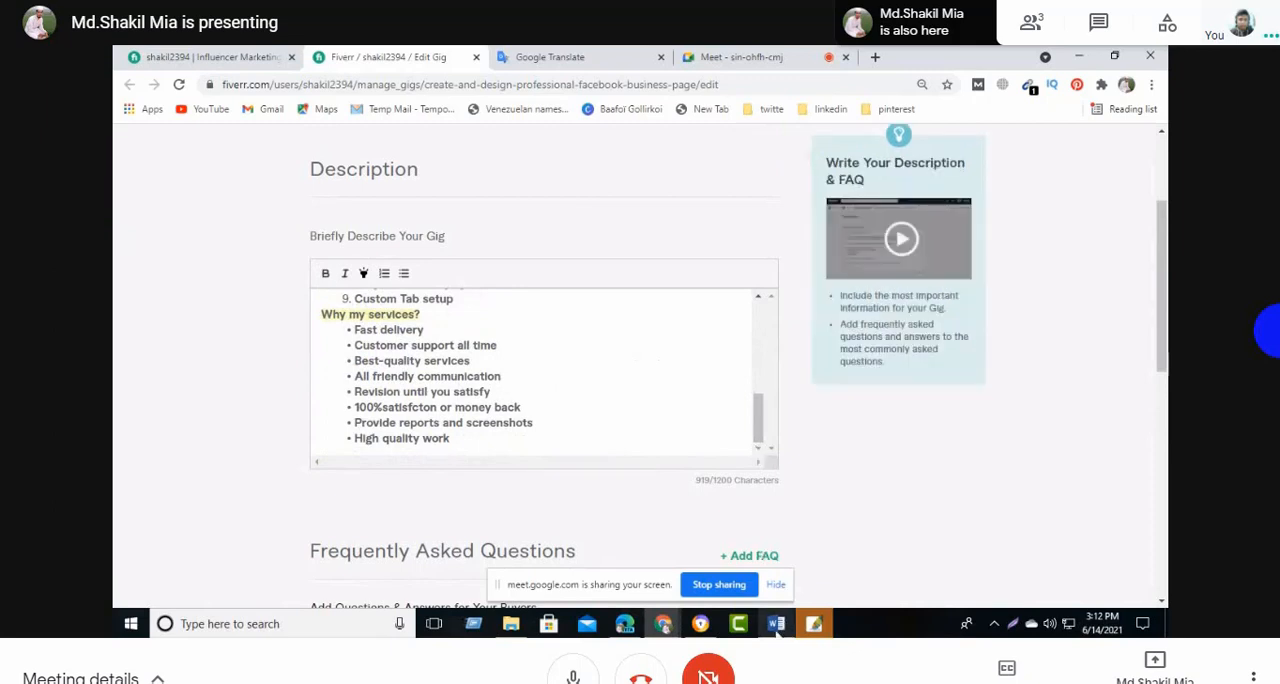
{"action": "mouse_move", "coordinate": [777, 628]}
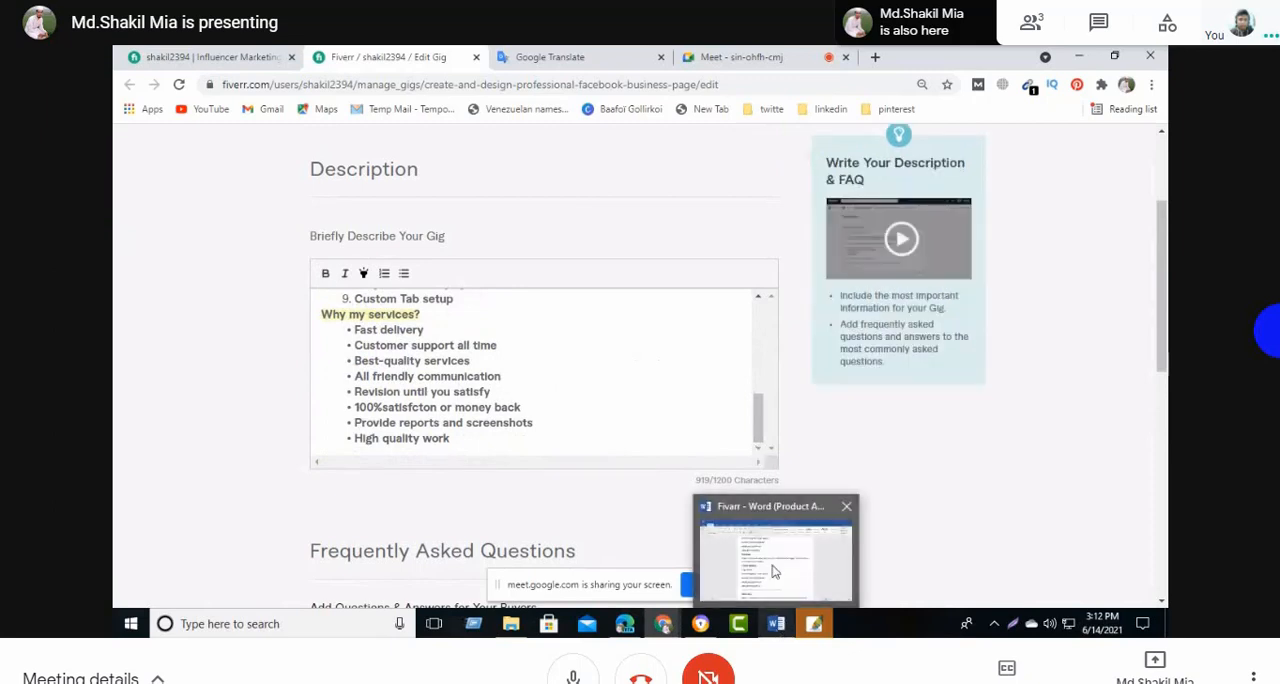
{"action": "left_click", "coordinate": [772, 571]}
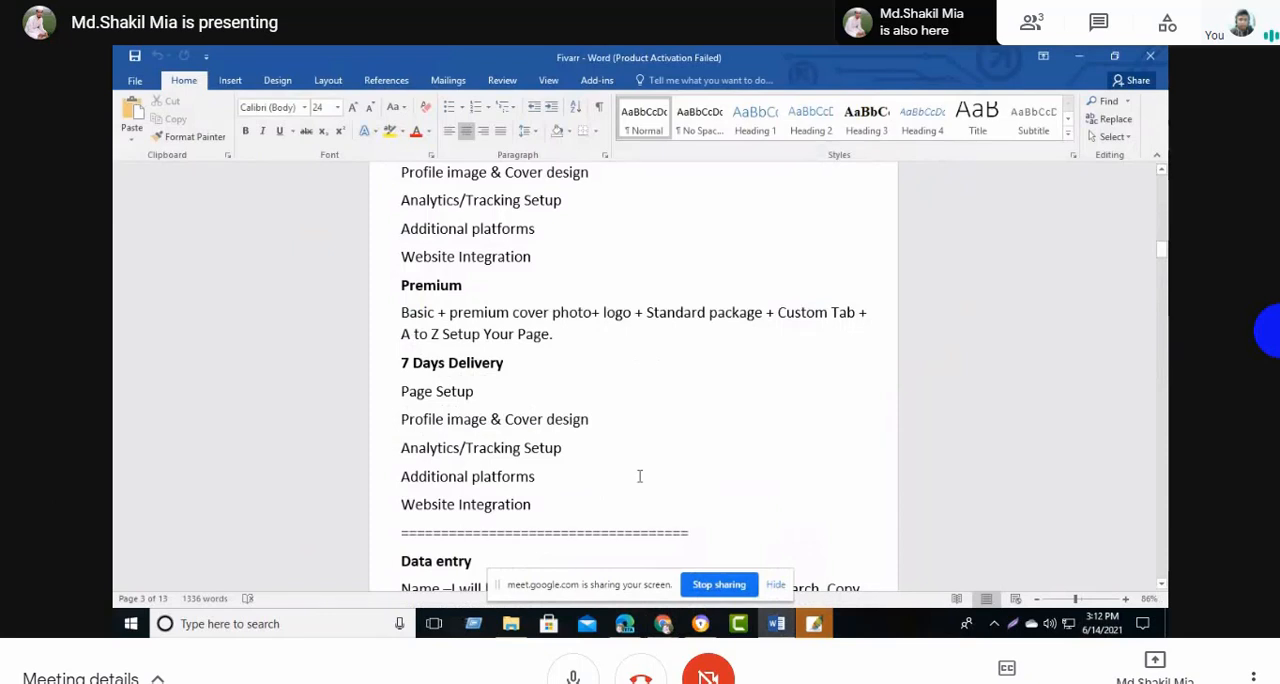
{"action": "mouse_move", "coordinate": [663, 624]}
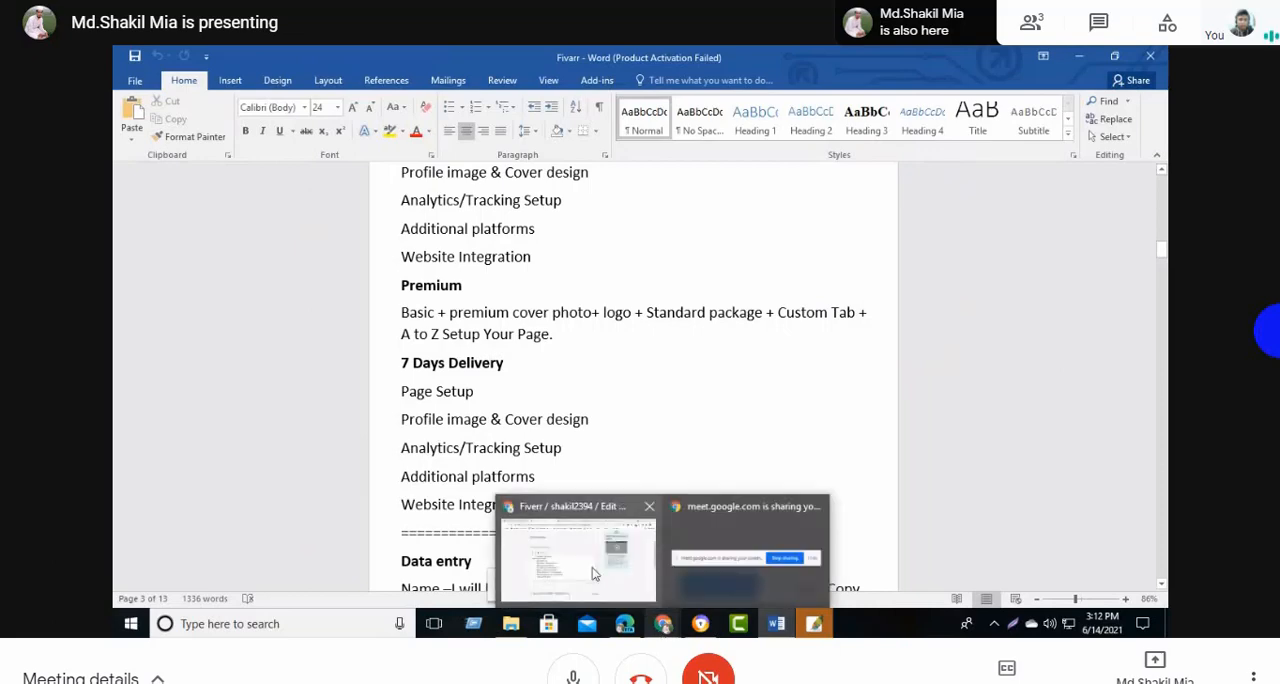
{"action": "left_click", "coordinate": [594, 574]}
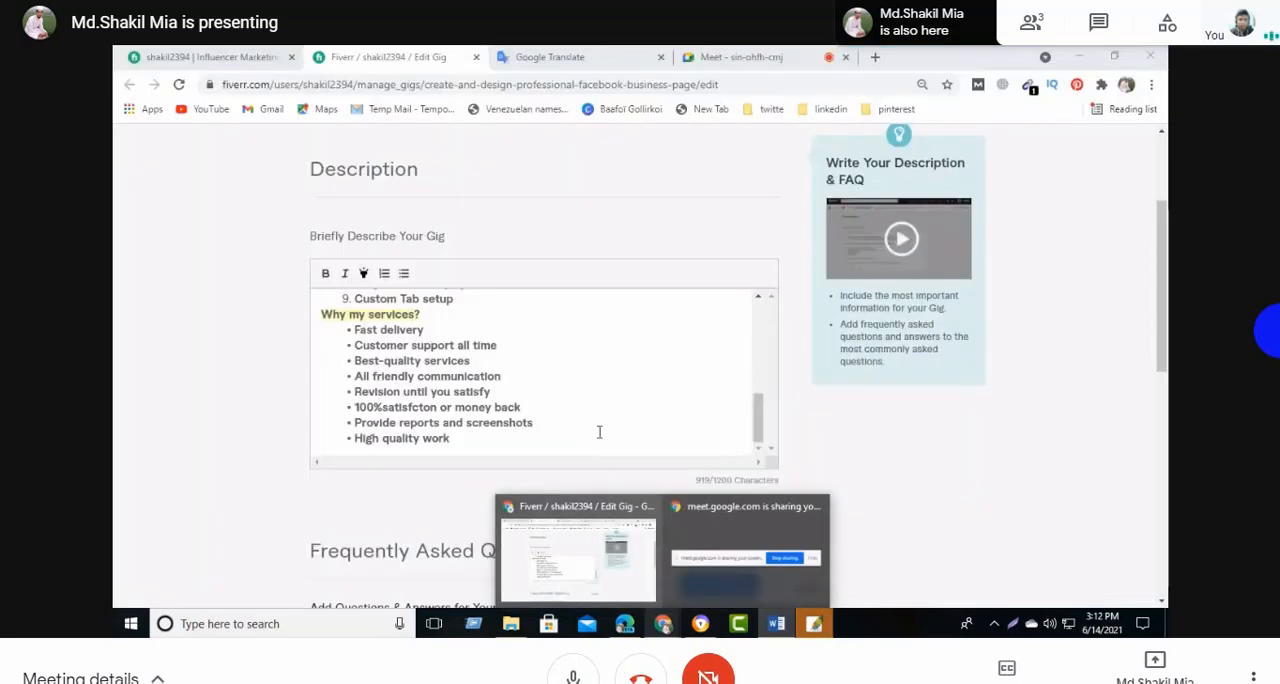
- Copy the Basic package's feature lines from Page Setup to Additional Platforms in the Word document, and return to the Fiverr description
{"action": "key", "text": "alt+Tab"}
{"action": "scroll", "coordinate": [418, 322], "scroll_direction": "up", "scroll_amount": 4}
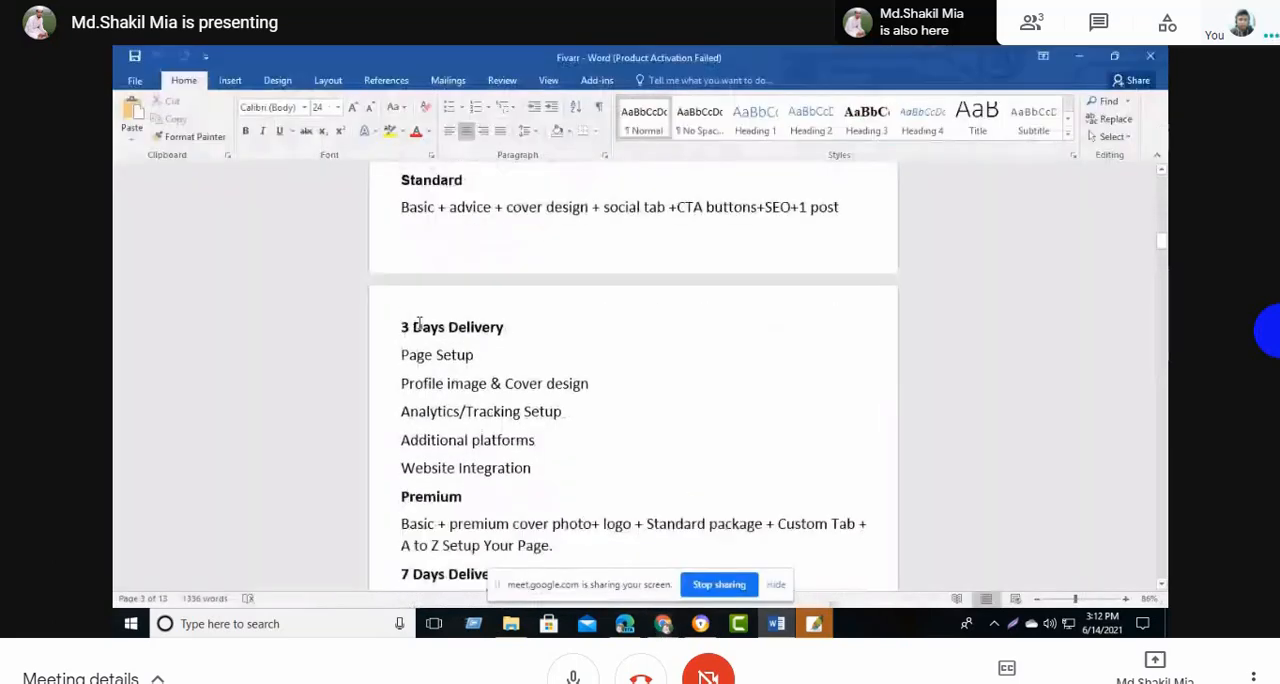
{"action": "scroll", "coordinate": [420, 330], "scroll_direction": "up", "scroll_amount": 5}
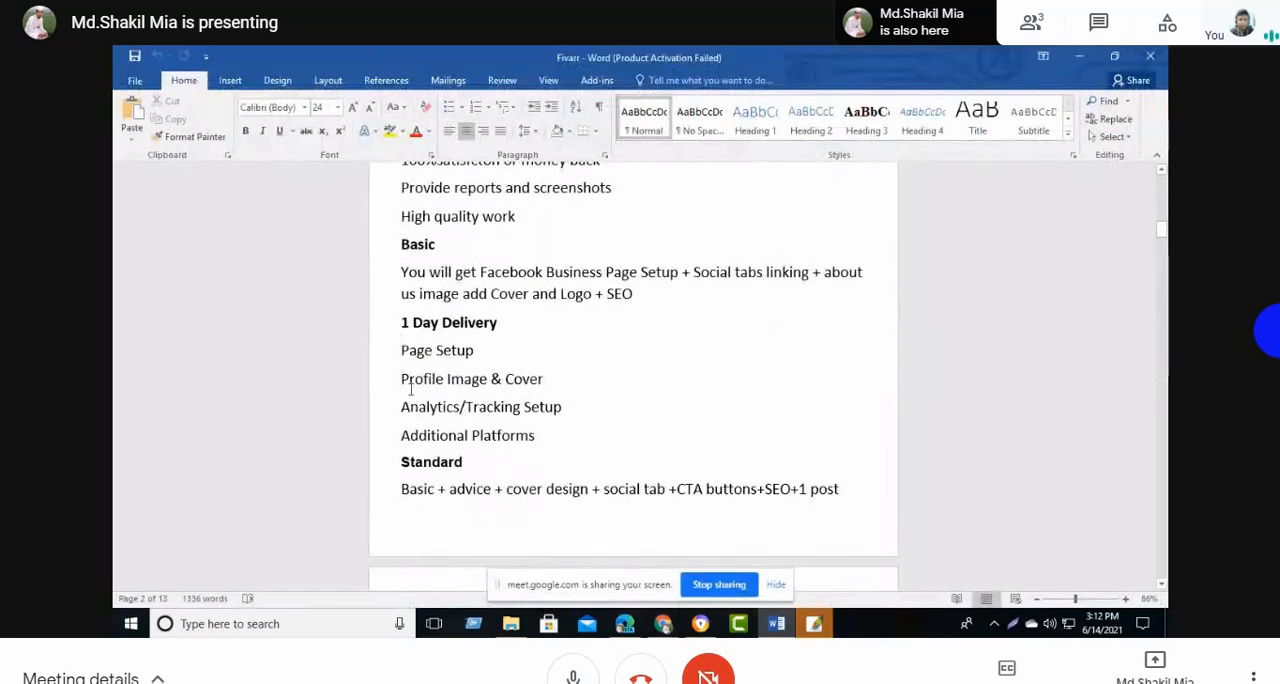
{"action": "left_click", "coordinate": [401, 243]}
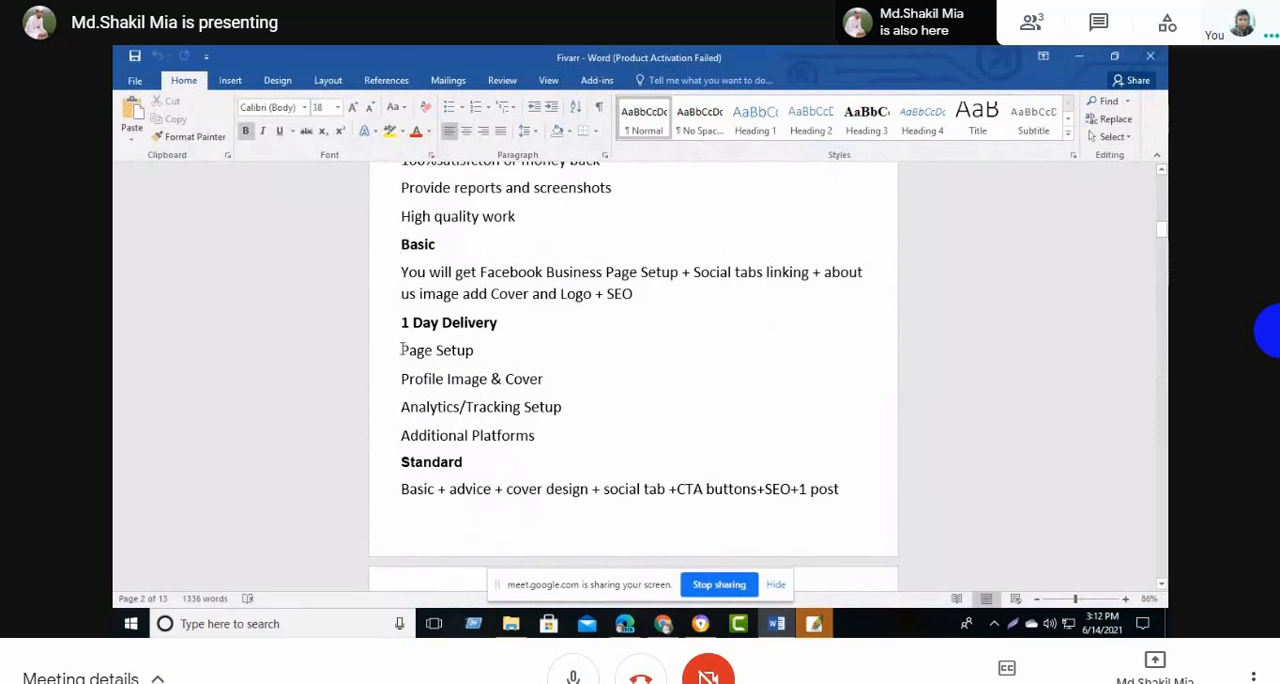
{"action": "left_click_drag", "start_coordinate": [401, 348], "coordinate": [526, 437]}
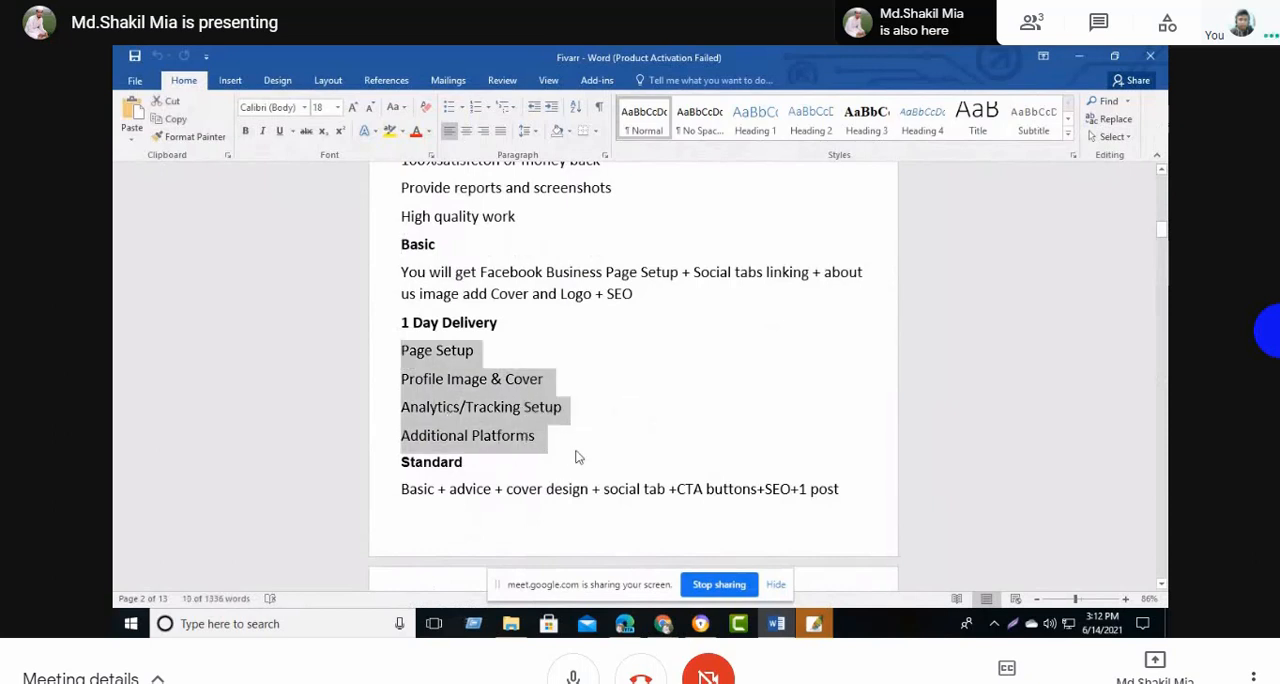
{"action": "key", "text": "ctrl+c"}
{"action": "left_click", "coordinate": [662, 623]}
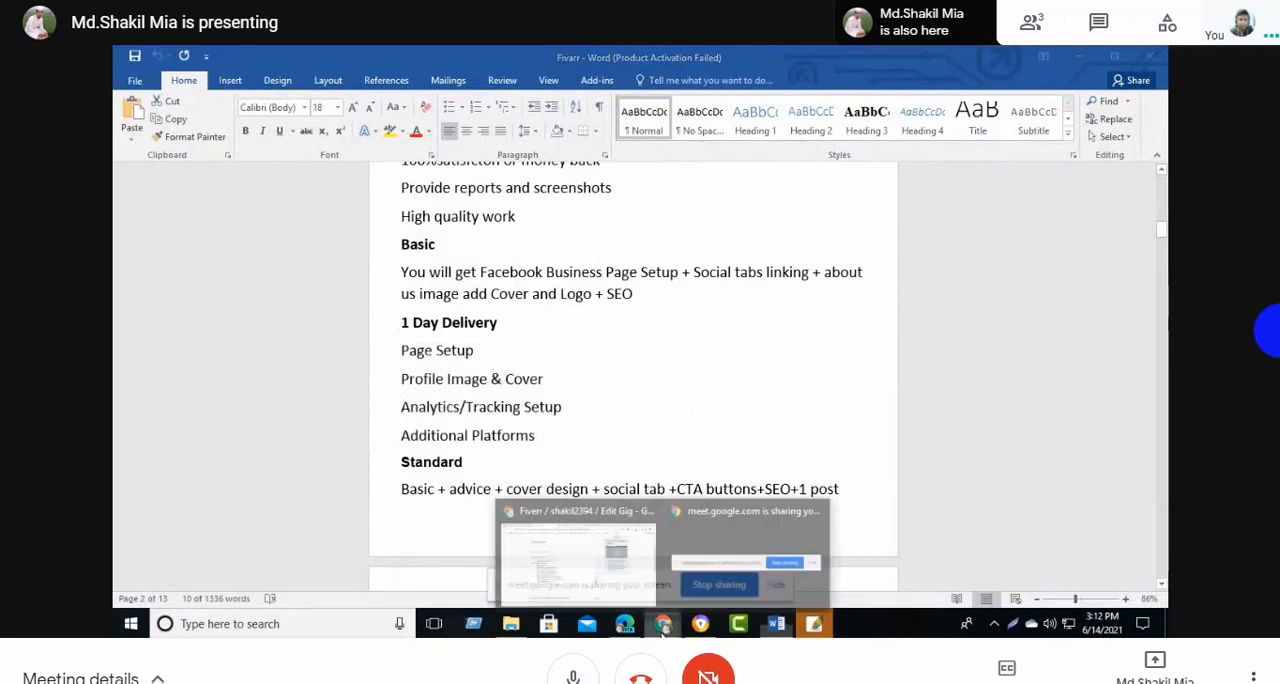
{"action": "left_click", "coordinate": [590, 578]}
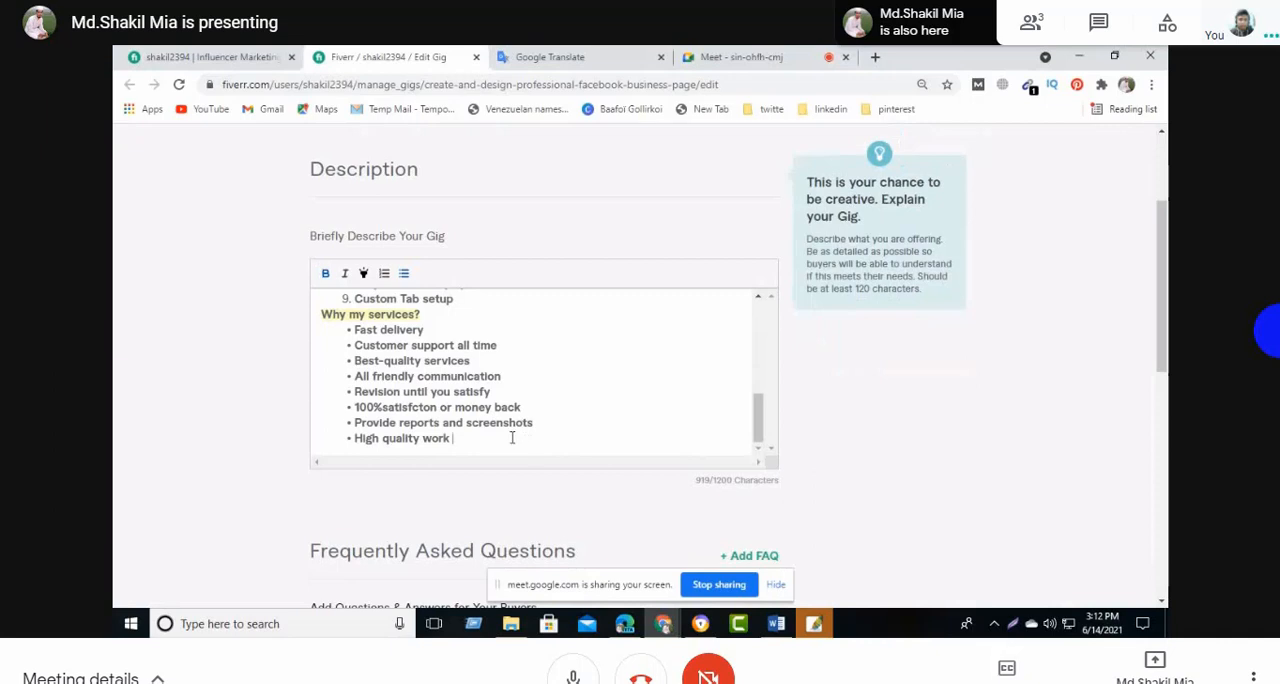
- Change the description heading "Why my services?" to "Why hire me?" and look over the lists around it
{"action": "scroll", "coordinate": [512, 437], "scroll_direction": "up", "scroll_amount": 5}
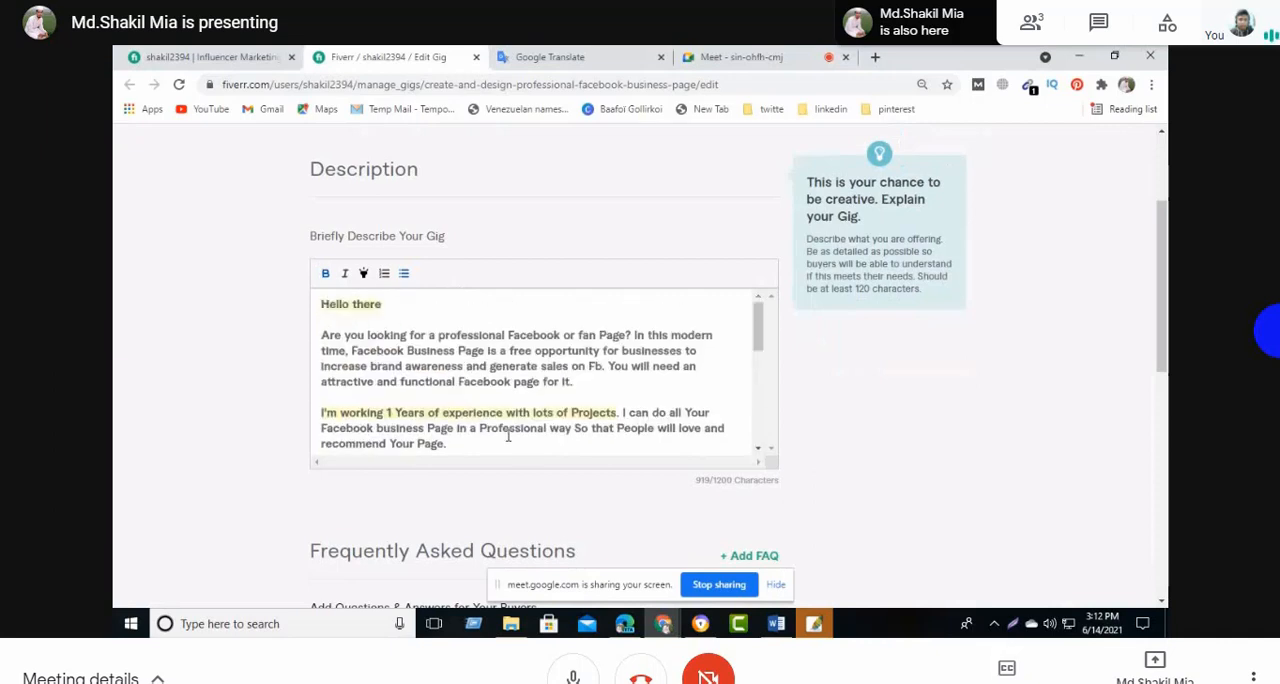
{"action": "left_click_drag", "start_coordinate": [759, 331], "coordinate": [760, 428]}
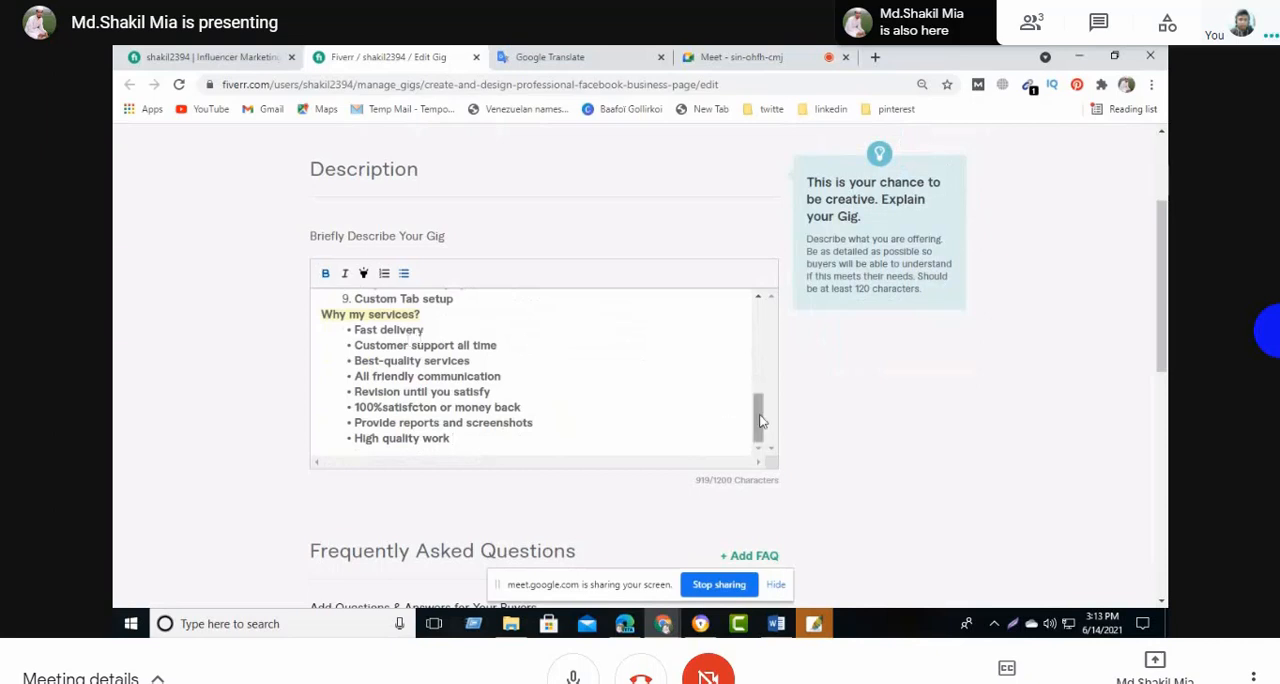
{"action": "left_click_drag", "start_coordinate": [760, 418], "coordinate": [698, 370]}
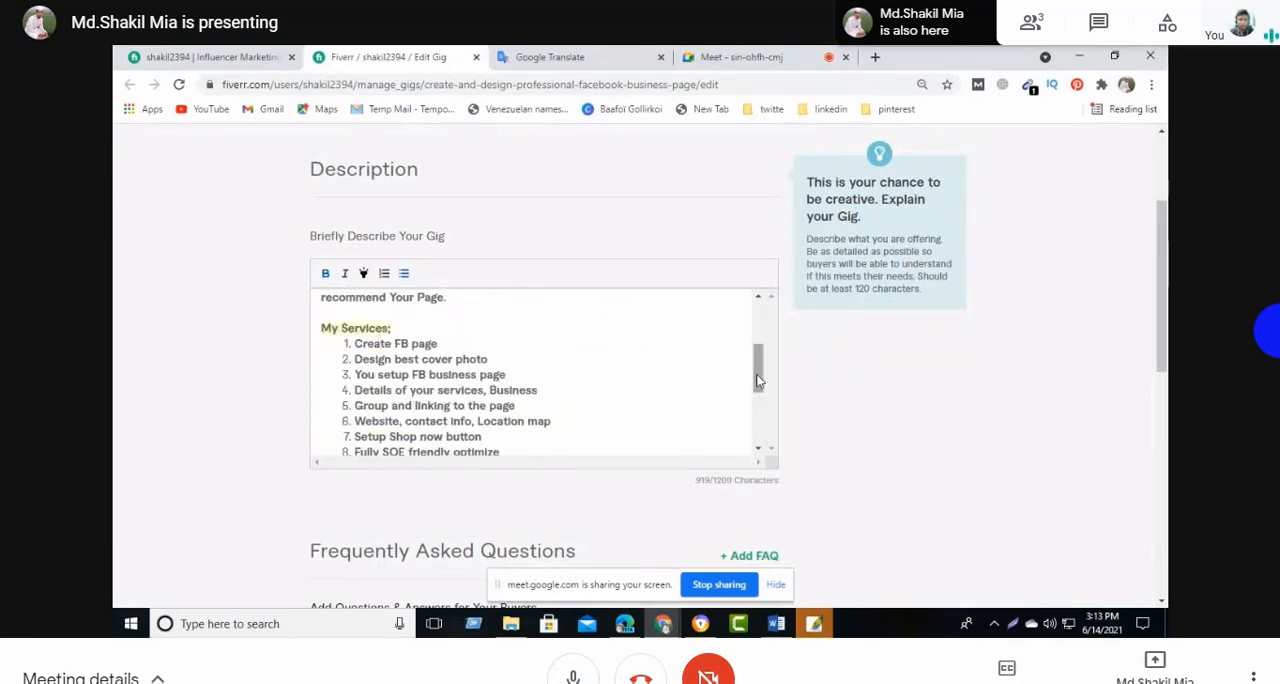
{"action": "left_click_drag", "start_coordinate": [758, 380], "coordinate": [758, 408]}
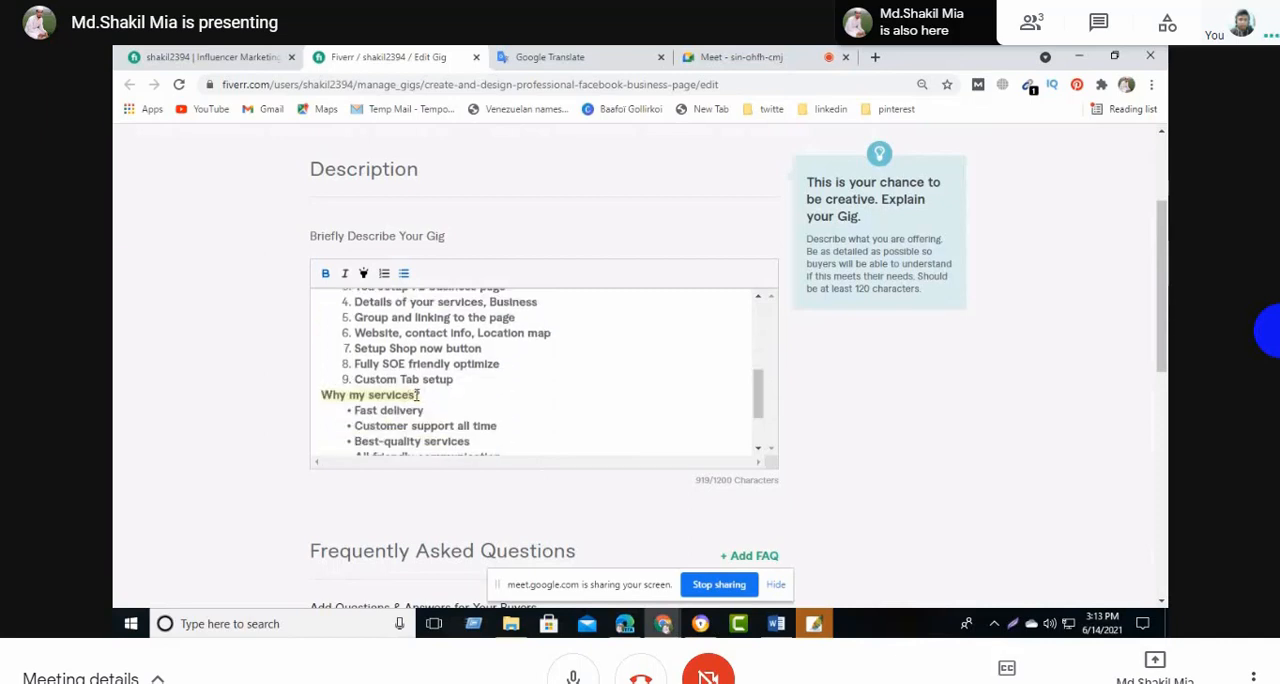
{"action": "key", "text": "BackSpace"}
{"action": "key", "text": "BackSpace"}
{"action": "key", "text": "BackSpace"}
{"action": "key", "text": "BackSpace"}
{"action": "key", "text": "BackSpace"}
{"action": "key", "text": "BackSpace"}
{"action": "key", "text": "BackSpace"}
{"action": "key", "text": "BackSpace"}
{"action": "type", "text": "ha"}
{"action": "key", "text": "BackSpace"}
{"action": "key", "text": "BackSpace"}
{"action": "key", "text": "BackSpace"}
{"action": "key", "text": "BackSpace"}
{"action": "key", "text": "BackSpace"}
{"action": "type", "text": "hir"}
{"action": "type", "text": "e"}
{"action": "type", "text": "p"}
{"action": "key", "text": "BackSpace"}
{"action": "key", "text": "BackSpace"}
{"action": "type", "text": "me"}
{"action": "left_click", "coordinate": [502, 406]}
{"action": "scroll", "coordinate": [590, 397], "scroll_direction": "down", "scroll_amount": 1}
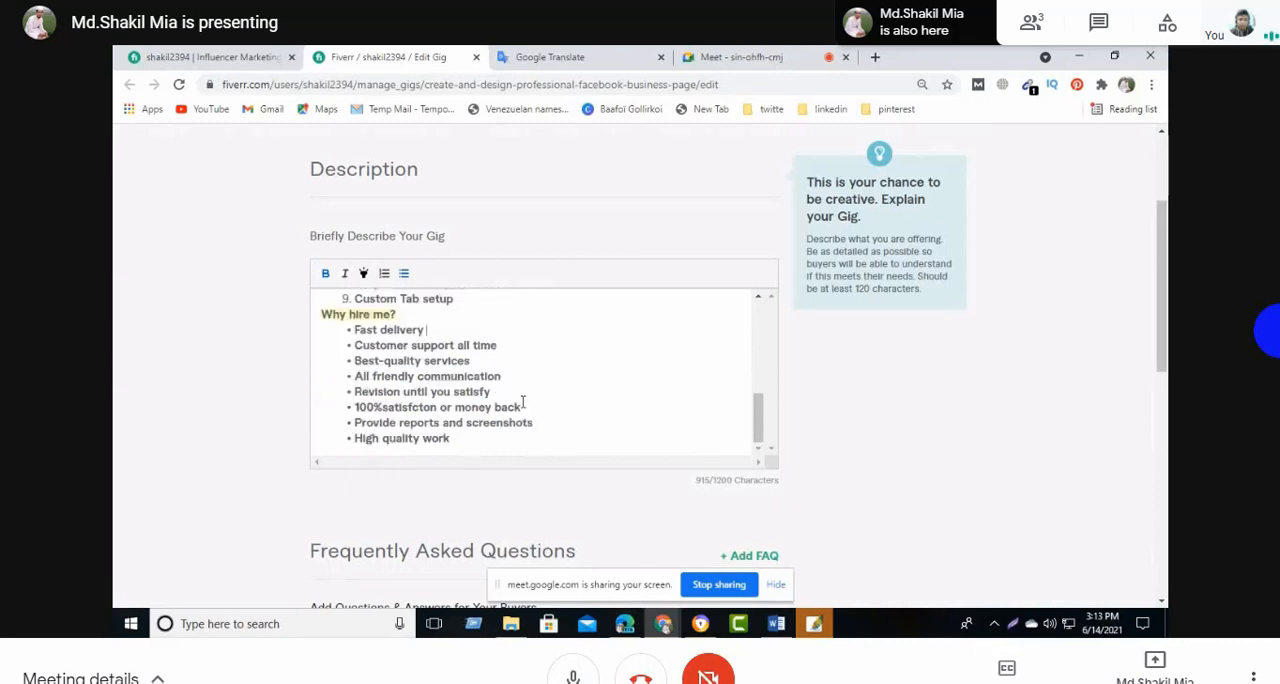
{"action": "scroll", "coordinate": [540, 395], "scroll_direction": "up", "scroll_amount": 2}
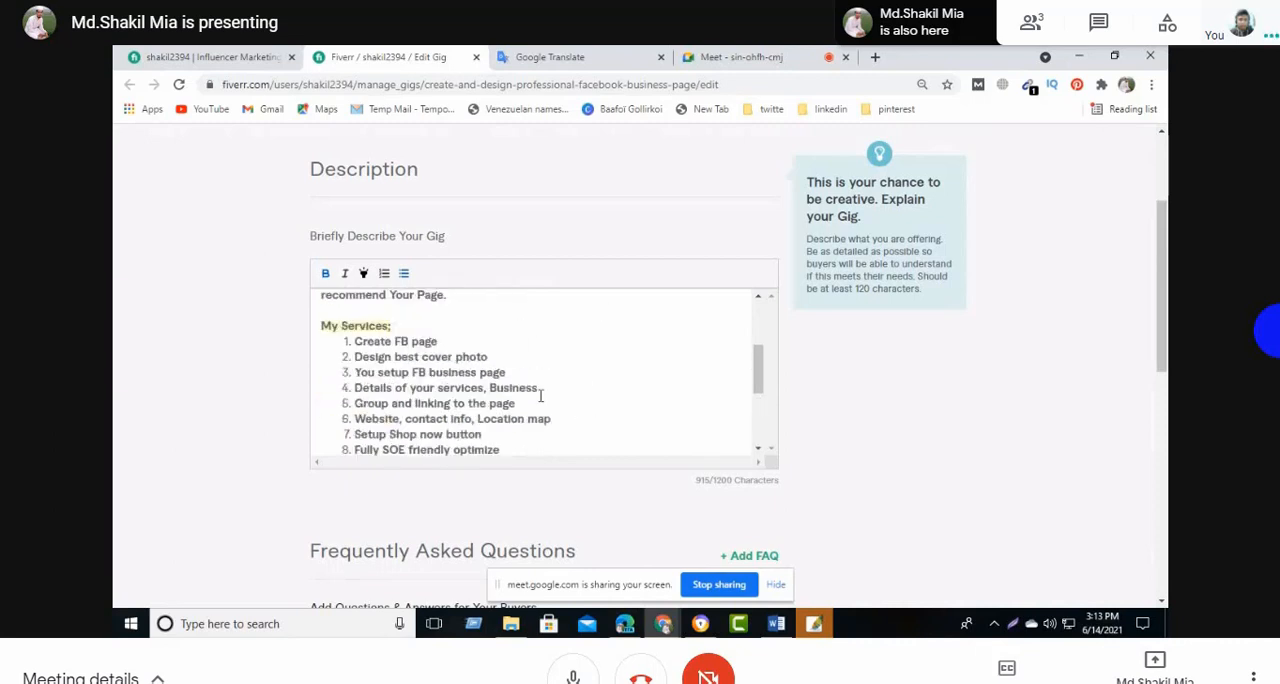
- Insert a blank line between the "Custom Tab setup" item and the "Why hire me?" heading in the gig description
{"action": "scroll", "coordinate": [540, 395], "scroll_direction": "down", "scroll_amount": 2}
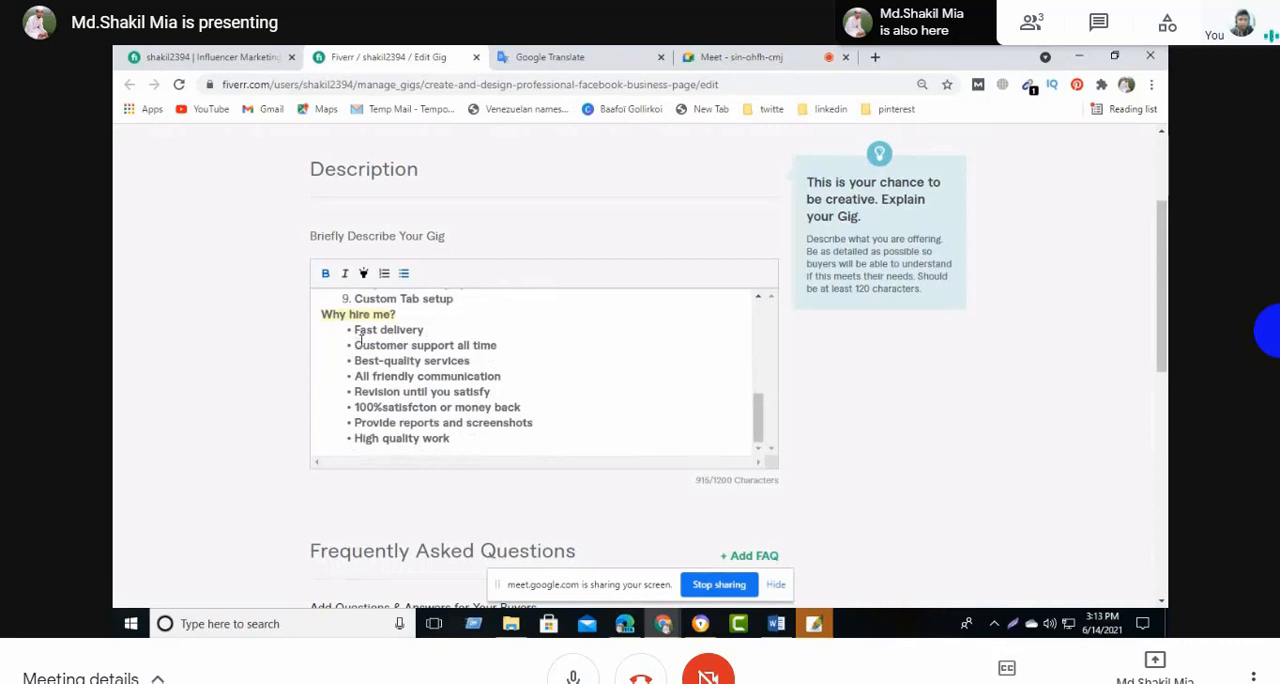
{"action": "left_click", "coordinate": [501, 345]}
{"action": "left_click", "coordinate": [455, 299]}
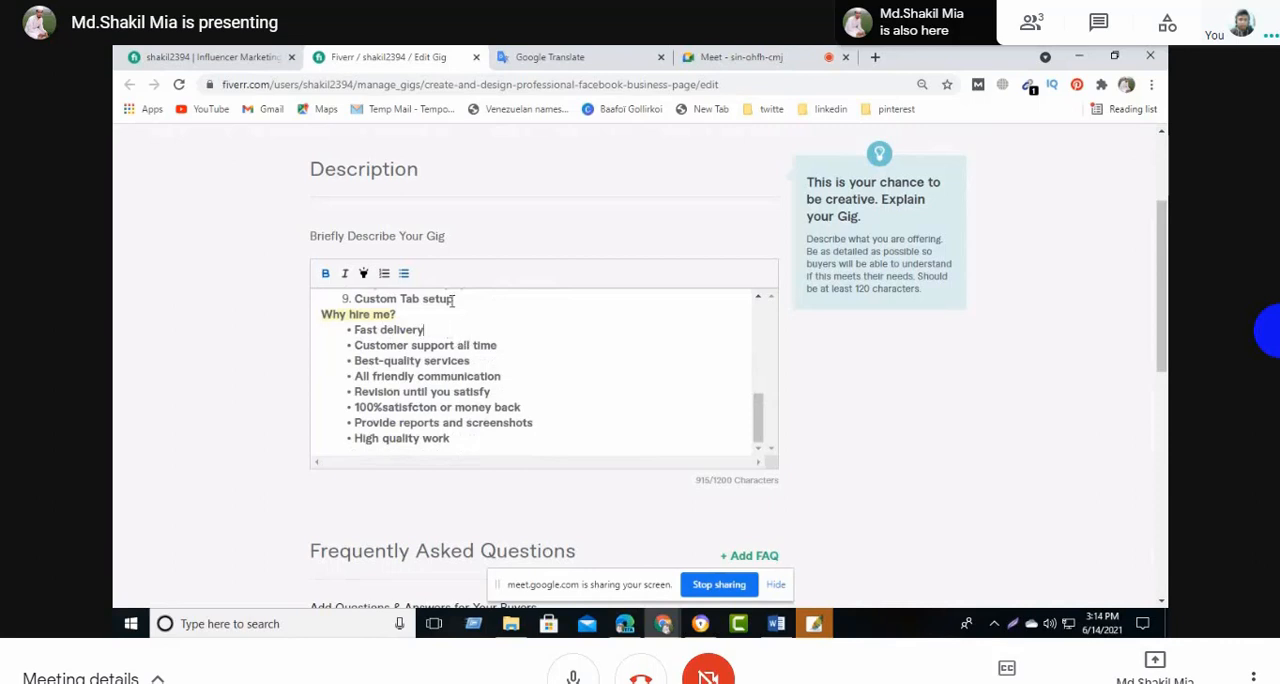
{"action": "left_click", "coordinate": [322, 314]}
{"action": "key", "text": "Return"}
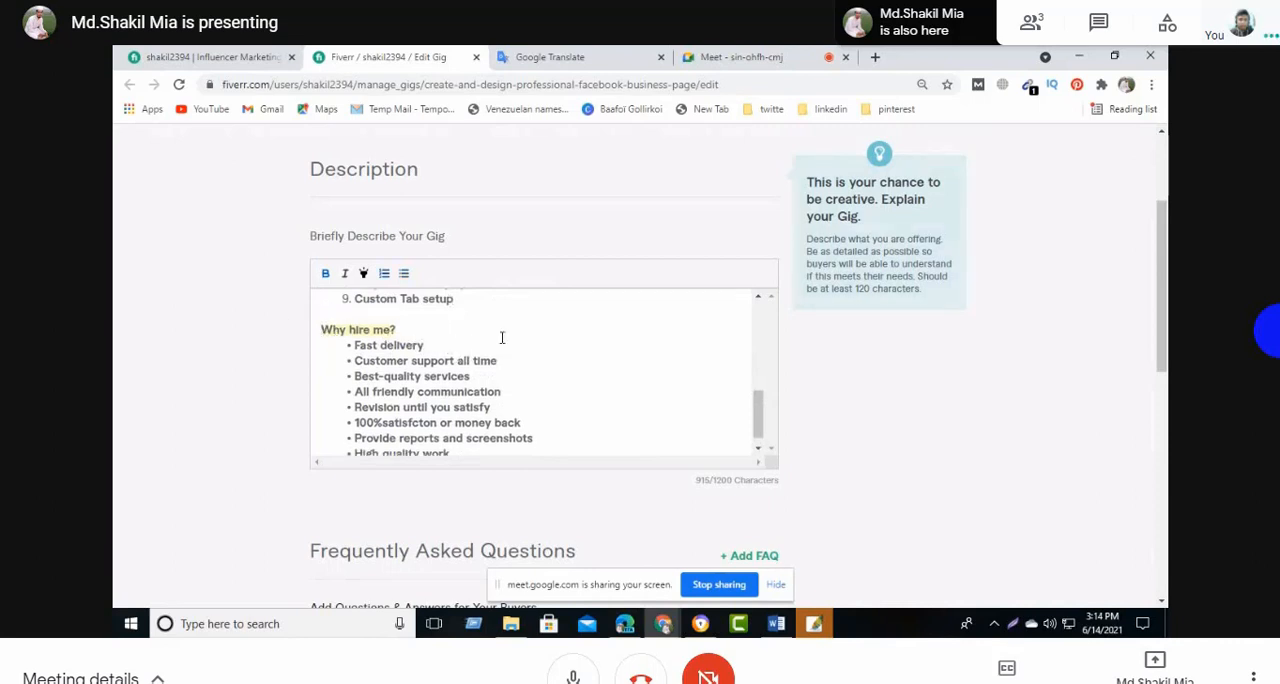
{"action": "left_click", "coordinate": [434, 338]}
{"action": "key", "text": "Return"}
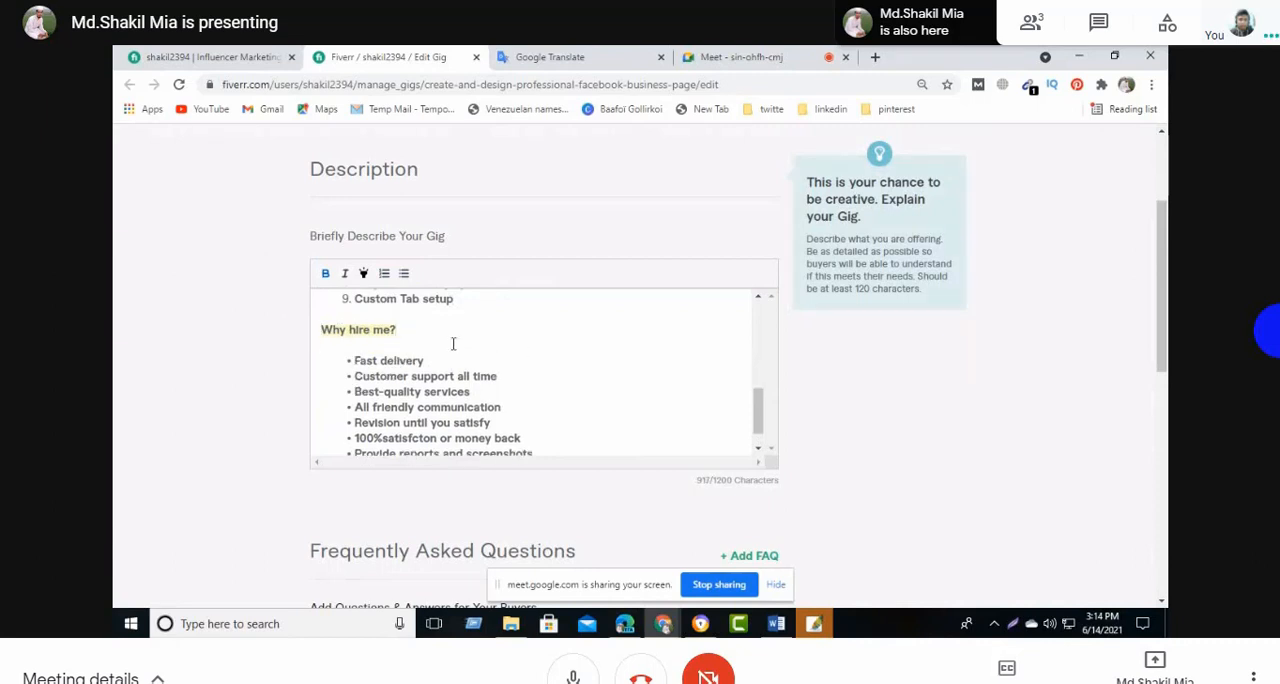
{"action": "key", "text": "BackSpace"}
- Paste the copied package feature lines below "Custom Tab setup" at the end of the My Services list
{"action": "left_click", "coordinate": [462, 300]}
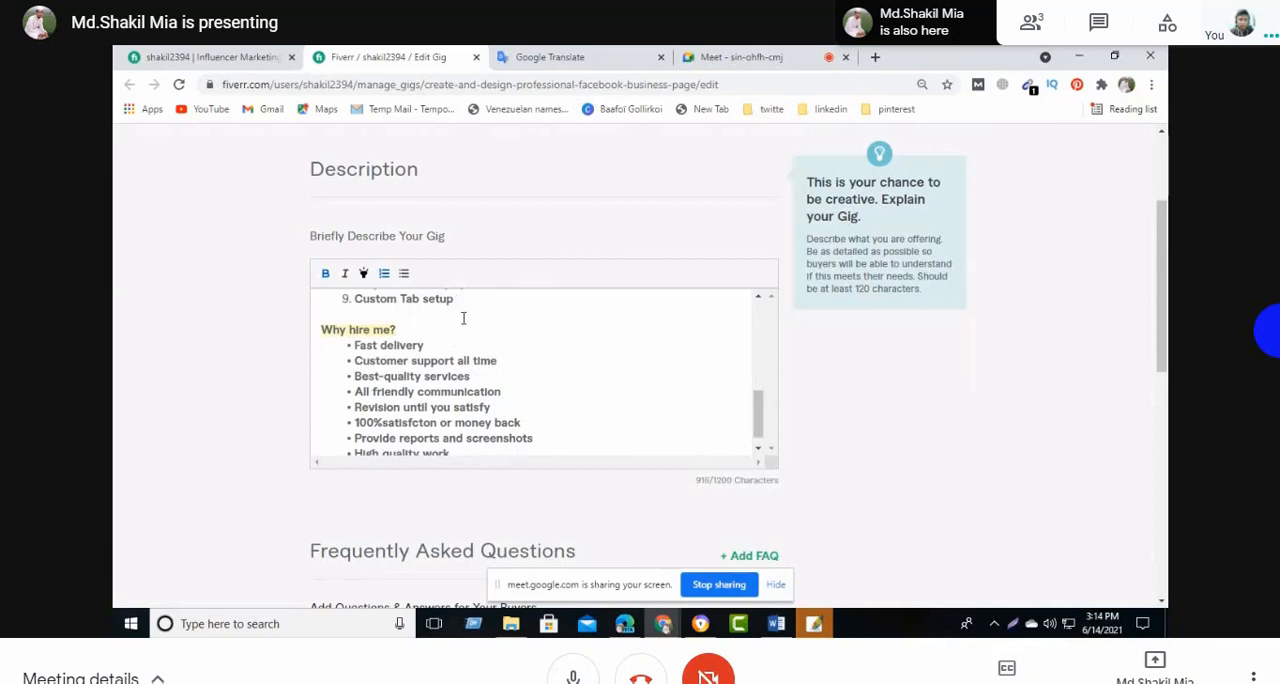
{"action": "key", "text": "Return"}
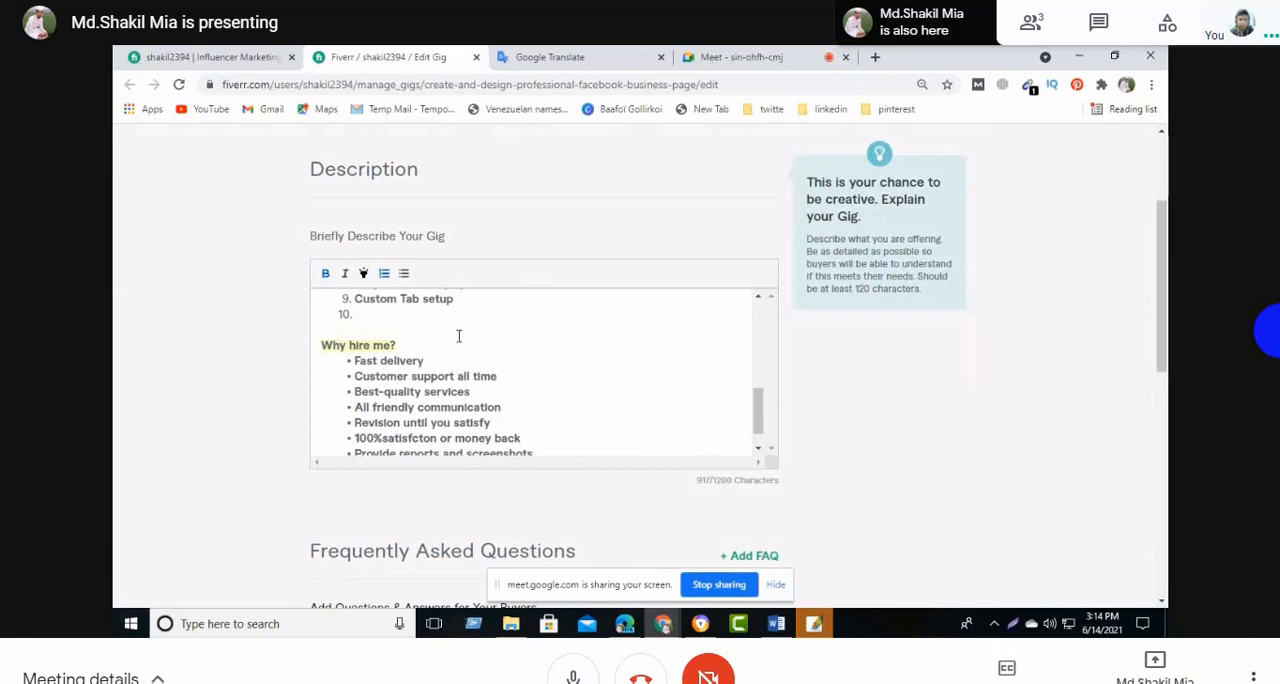
{"action": "key", "text": "ctrl+v"}
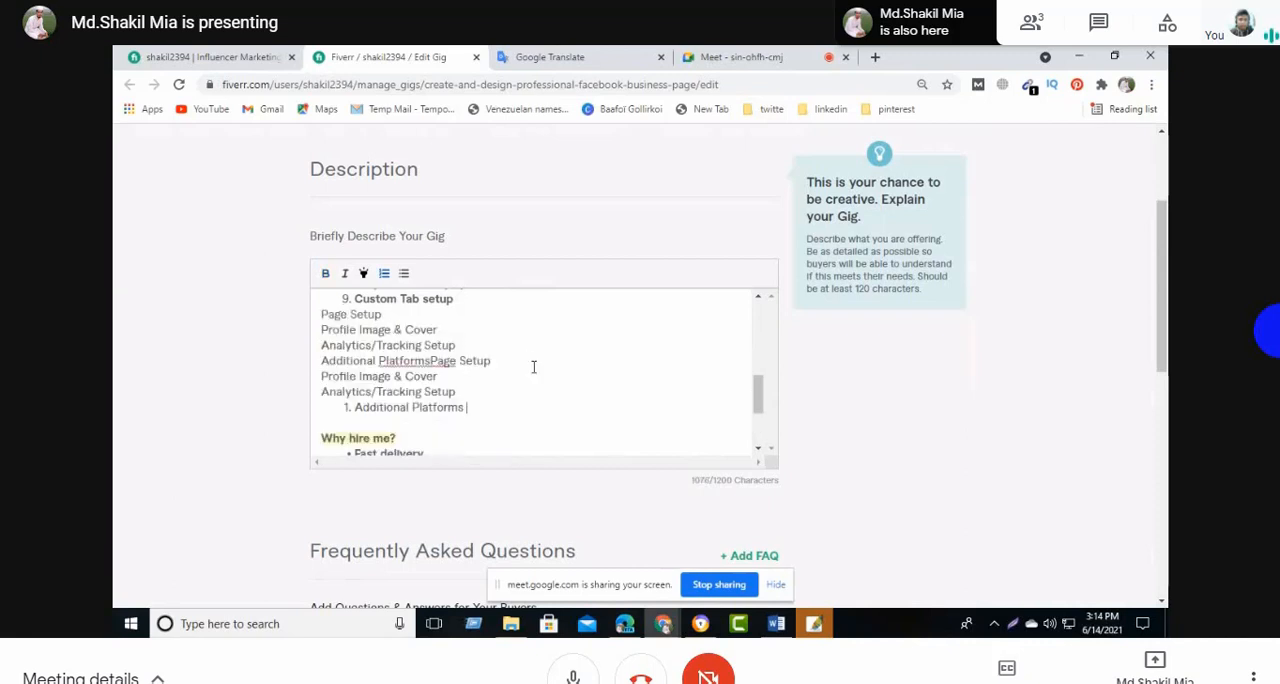
{"action": "scroll", "coordinate": [512, 373], "scroll_direction": "up", "scroll_amount": 2}
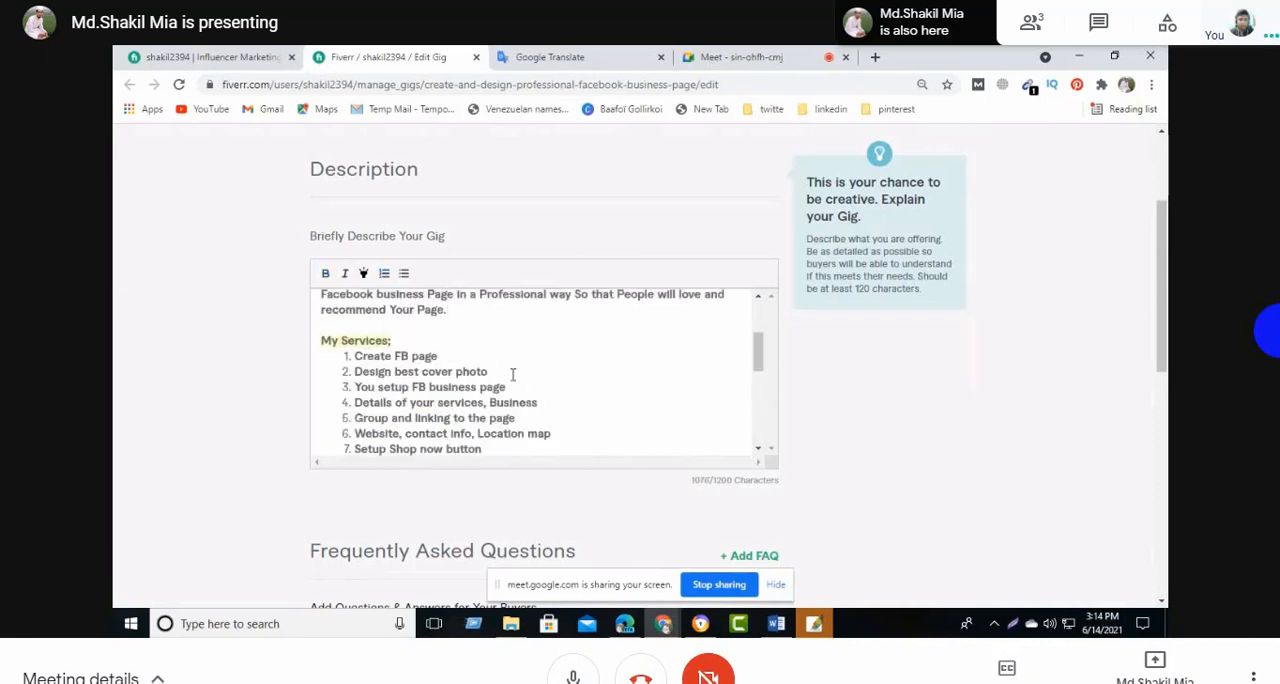
{"action": "scroll", "coordinate": [512, 371], "scroll_direction": "down", "scroll_amount": 2}
- Make the pasted lines from "Page Setup" to the second "Analytics/Tracking Setup" bold and turn them into numbered list items
{"action": "left_click", "coordinate": [379, 328]}
{"action": "left_click_drag", "start_coordinate": [320, 314], "coordinate": [457, 391]}
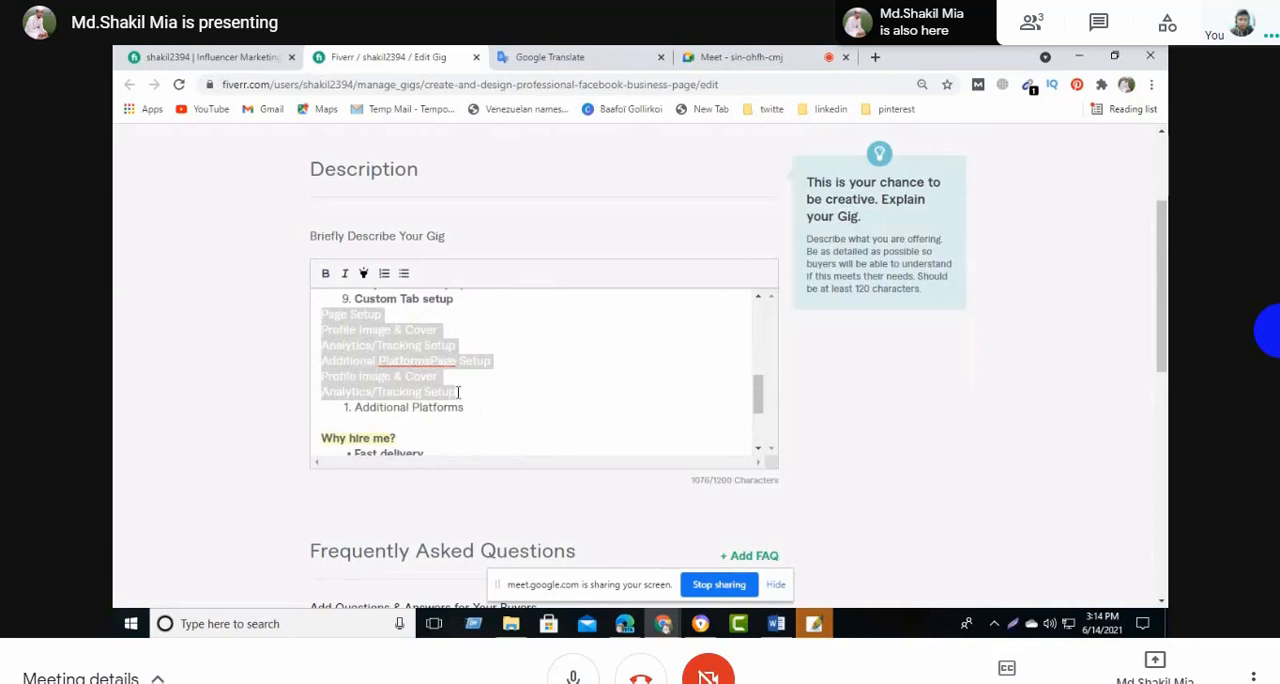
{"action": "left_click", "coordinate": [331, 280]}
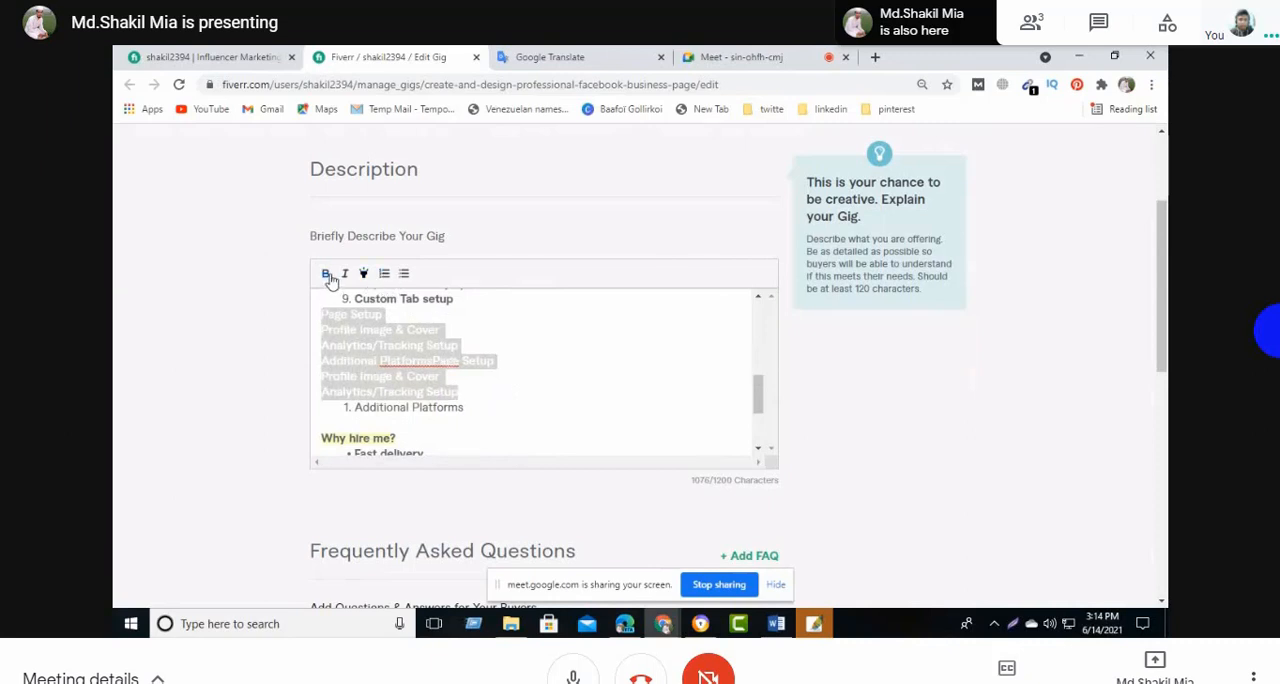
{"action": "left_click", "coordinate": [385, 284]}
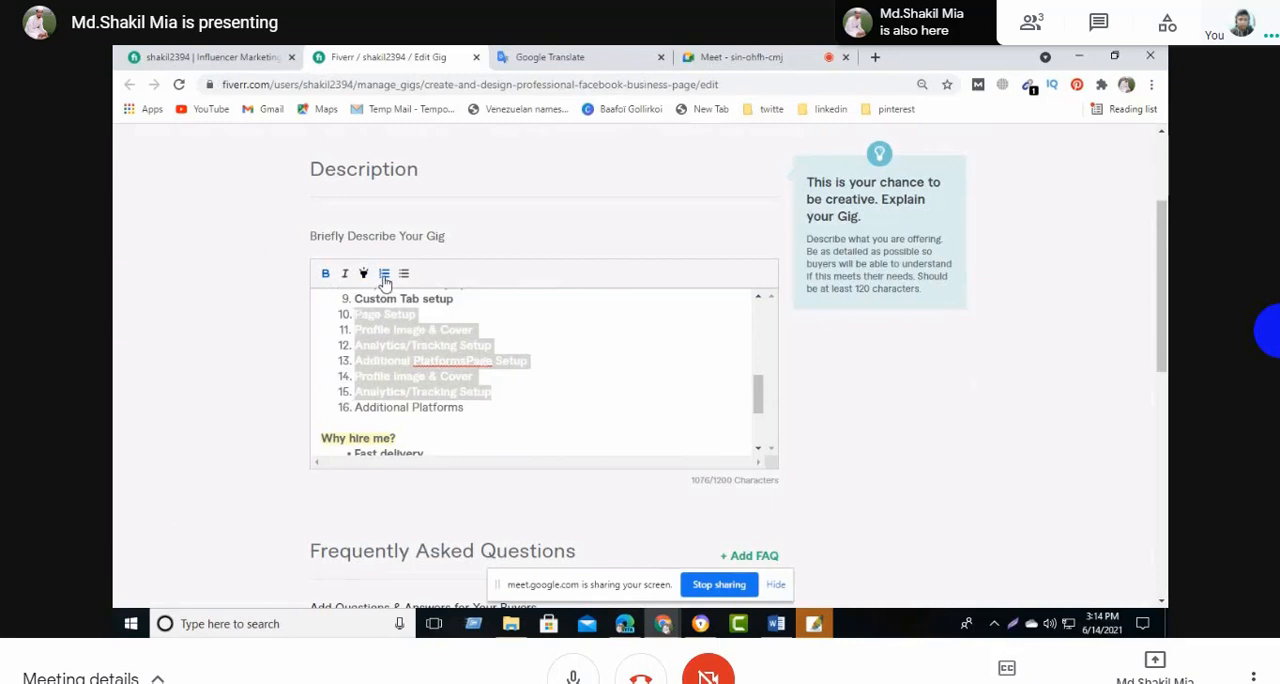
- Separate "Additional Platforms" and "Page Setup" with a space in item 13, and make item 16, "Additional Platforms", bold
{"action": "left_click", "coordinate": [528, 409]}
{"action": "left_click", "coordinate": [467, 361]}
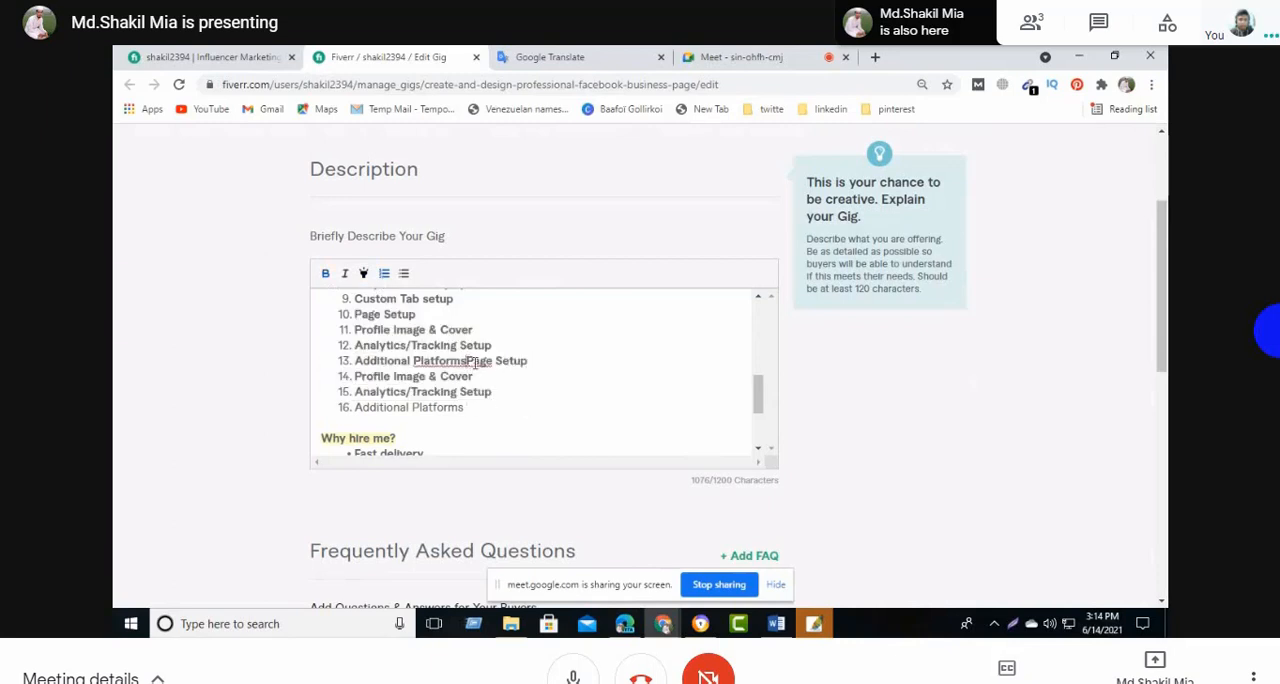
{"action": "left_click", "coordinate": [542, 377]}
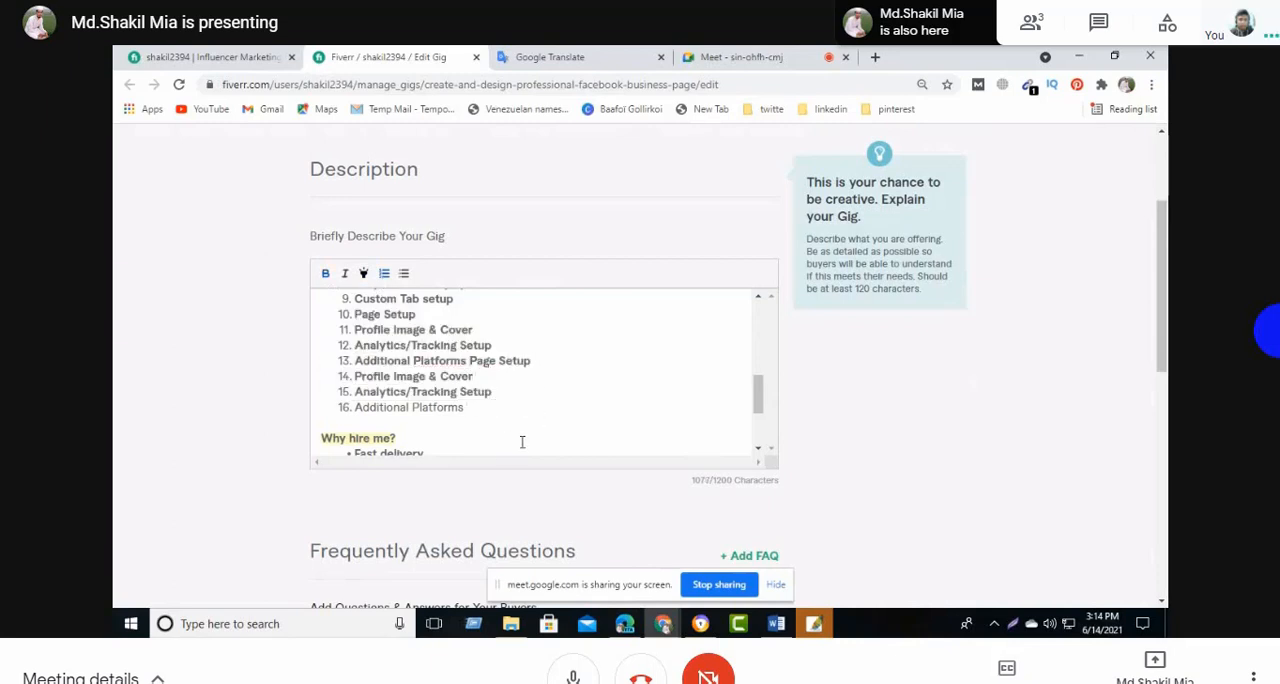
{"action": "scroll", "coordinate": [521, 436], "scroll_direction": "down", "scroll_amount": 3}
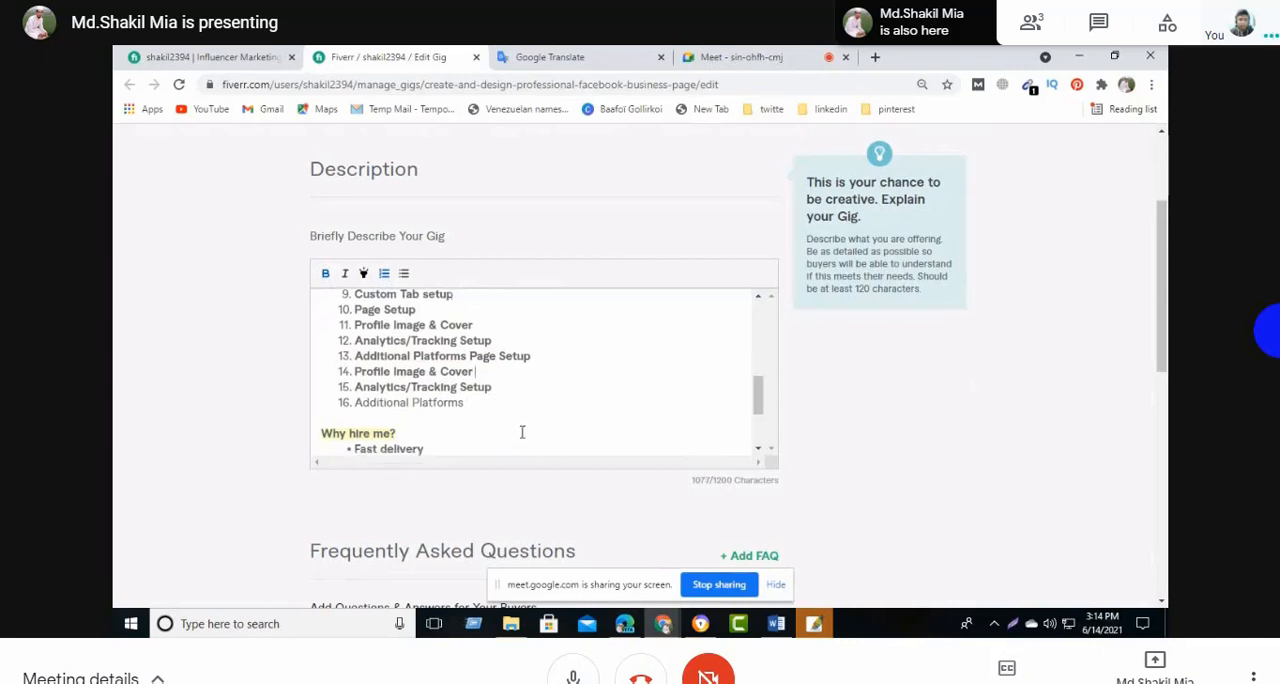
{"action": "scroll", "coordinate": [508, 425], "scroll_direction": "up", "scroll_amount": 3}
{"action": "scroll", "coordinate": [507, 422], "scroll_direction": "down", "scroll_amount": 2}
{"action": "scroll", "coordinate": [486, 385], "scroll_direction": "up", "scroll_amount": 2}
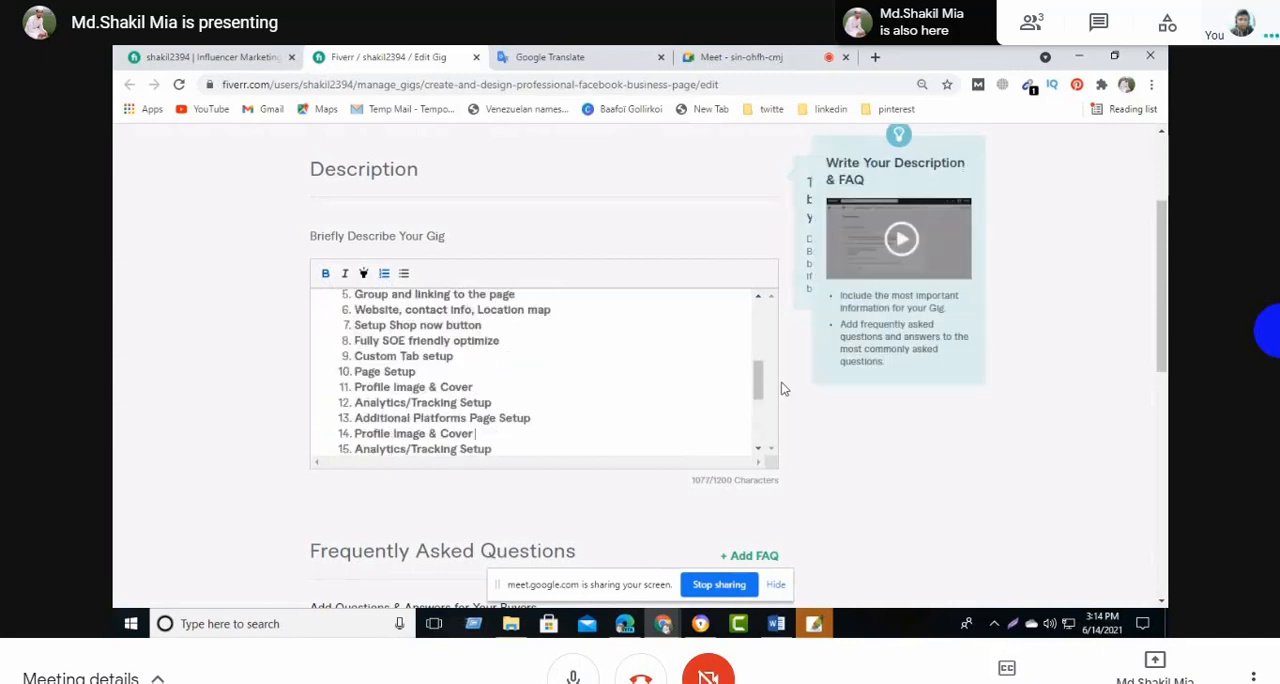
{"action": "left_click_drag", "start_coordinate": [758, 386], "coordinate": [757, 400]}
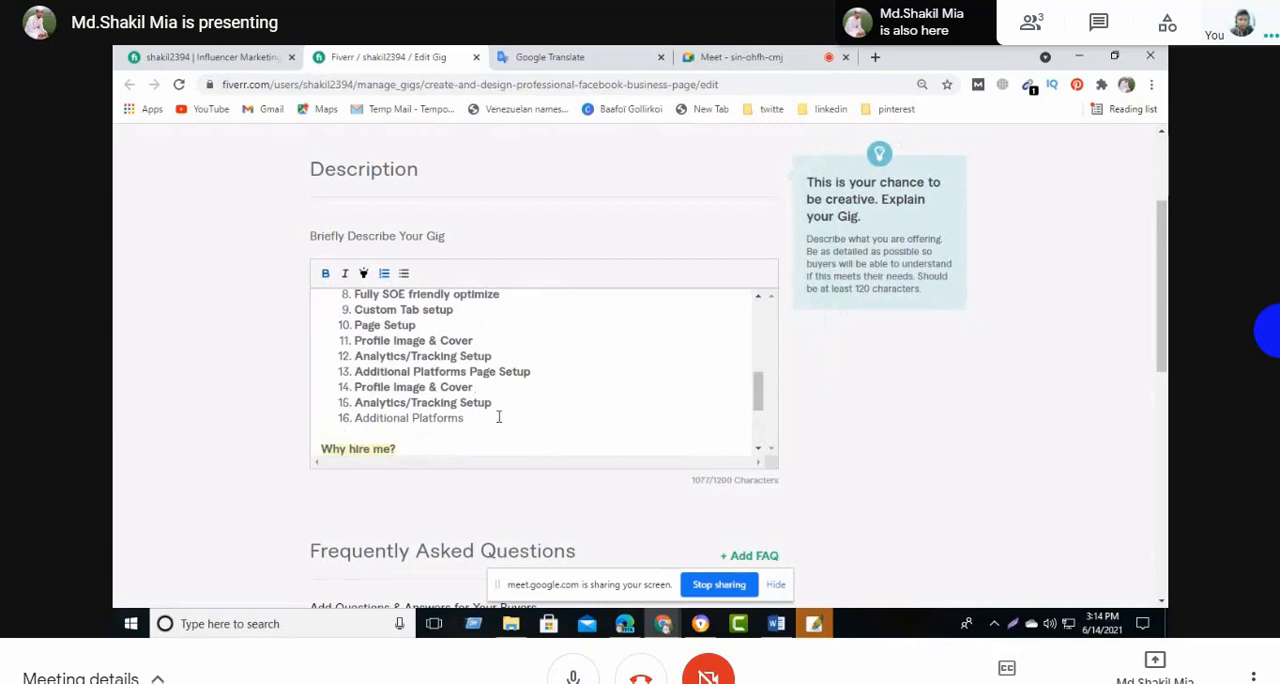
{"action": "left_click_drag", "start_coordinate": [467, 421], "coordinate": [350, 418]}
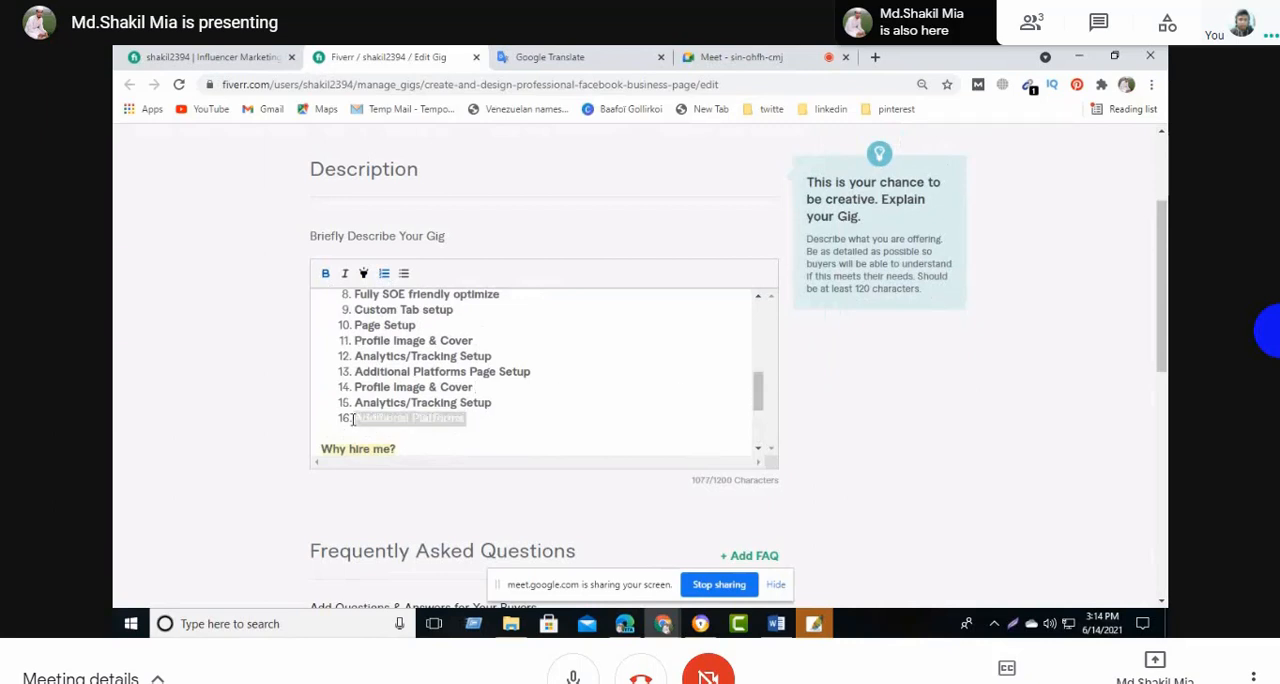
{"action": "left_click", "coordinate": [325, 273]}
{"action": "left_click", "coordinate": [620, 414]}
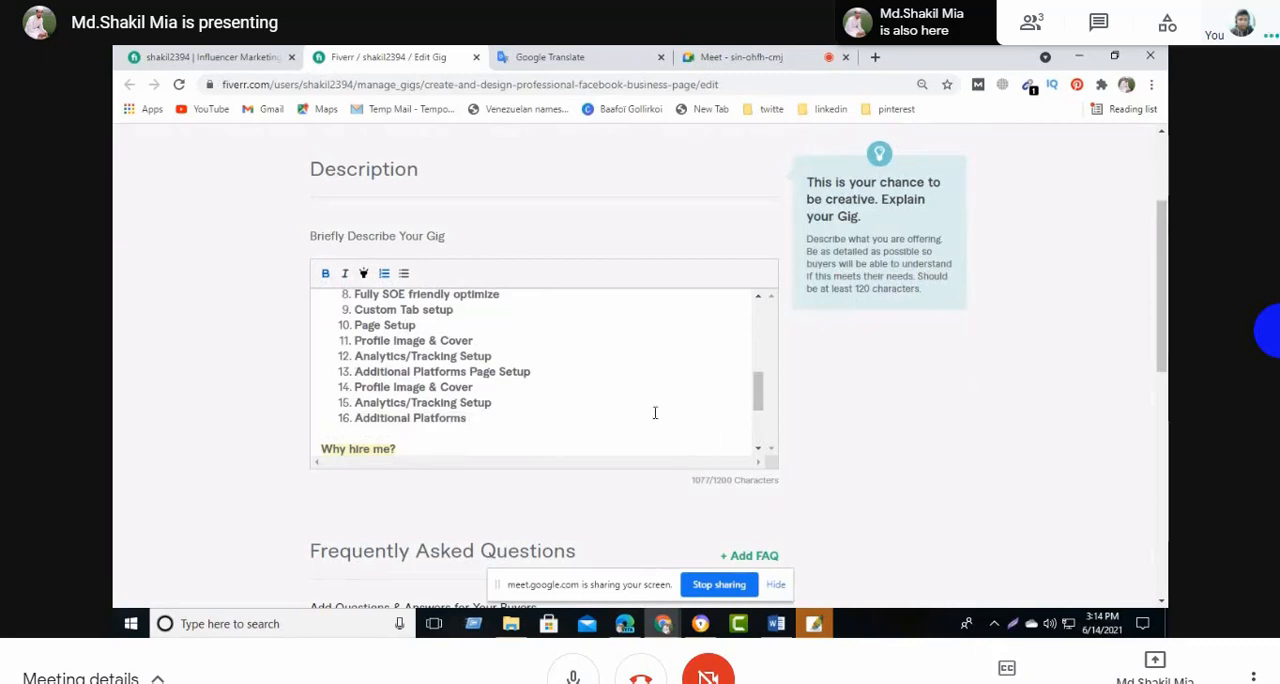
- Add the closing line "Thank You" as plain paragraph text below the "Why hire me?" bullet list
{"action": "scroll", "coordinate": [655, 413], "scroll_direction": "down", "scroll_amount": 3}
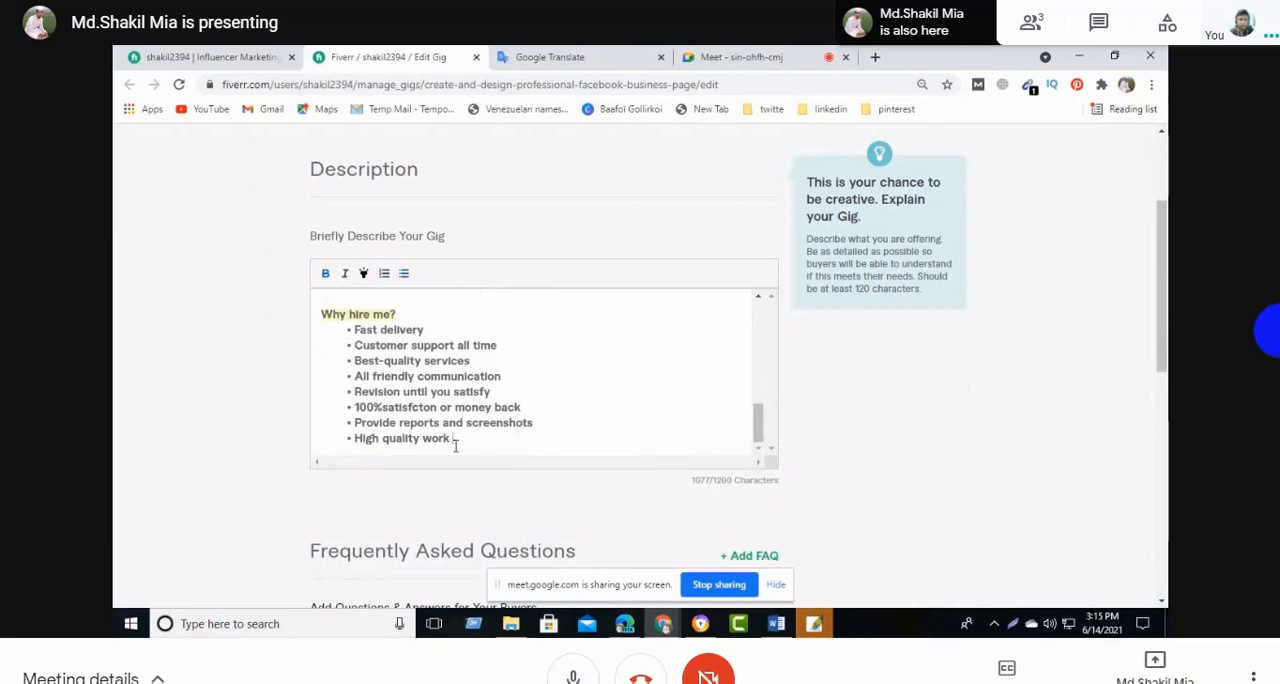
{"action": "key", "text": "Return"}
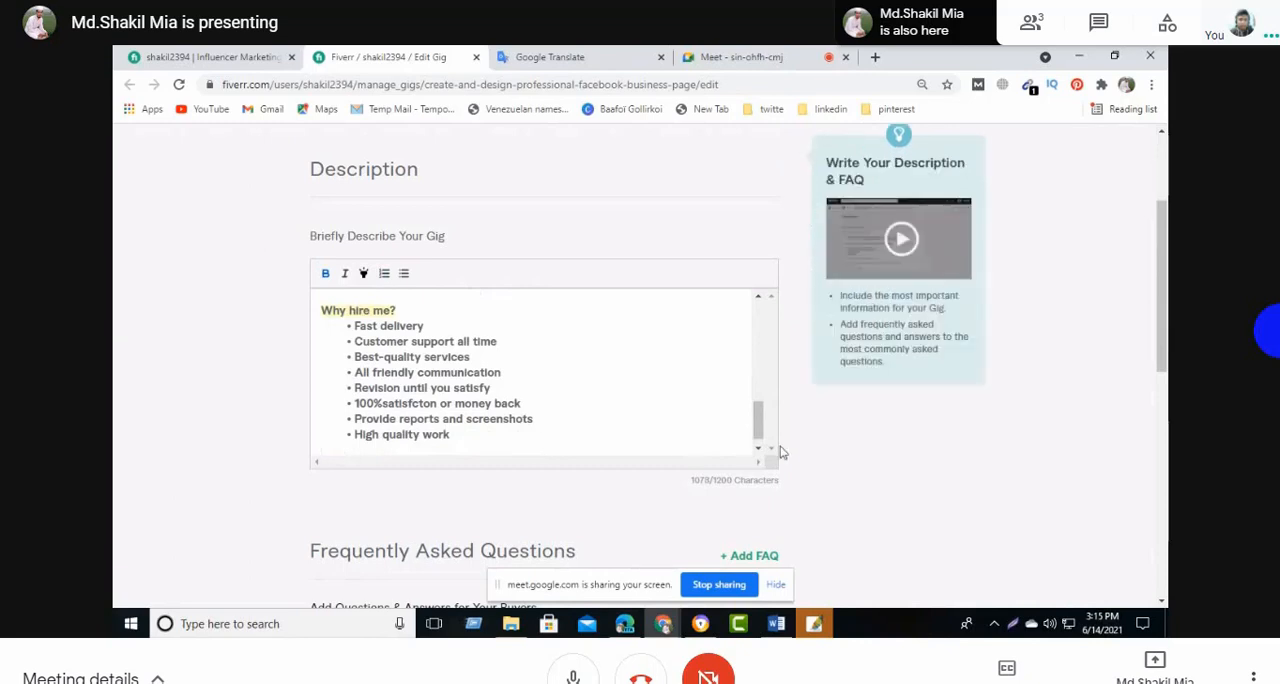
{"action": "type", "text": "thenk"}
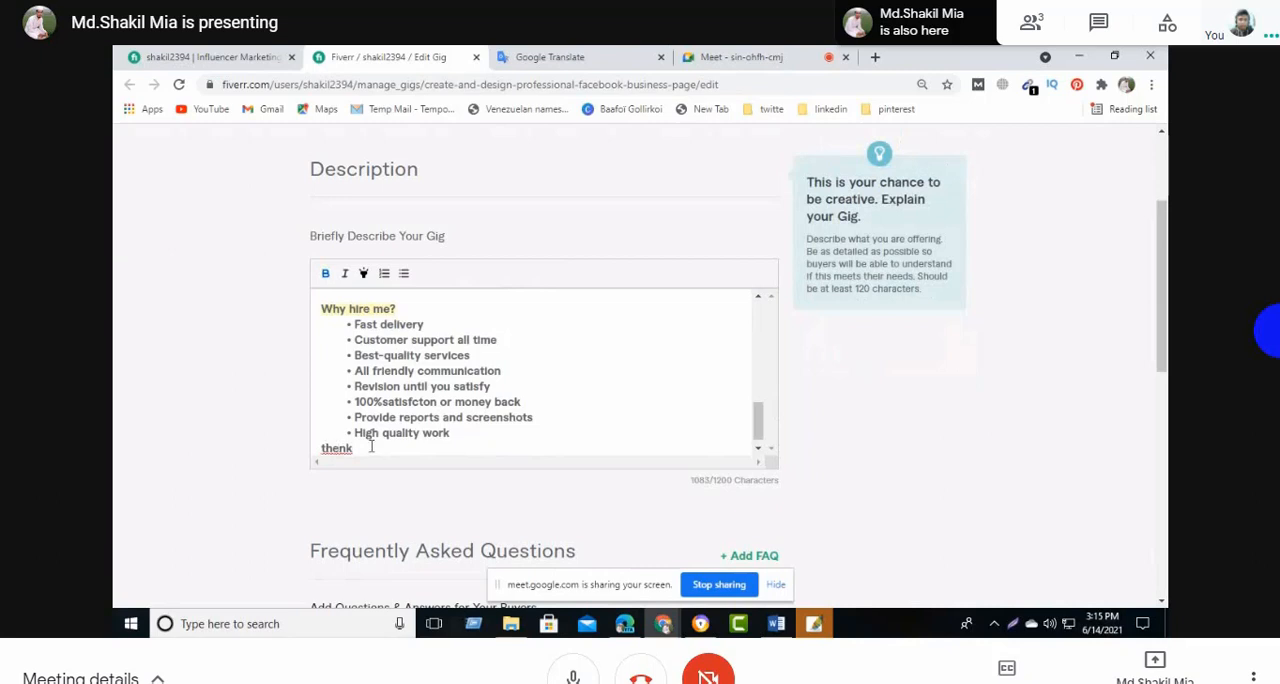
{"action": "key", "text": "BackSpace"}
{"action": "type", "text": "T"}
{"action": "type", "text": "e"}
{"action": "key", "text": "BackSpace"}
{"action": "key", "text": "BackSpace"}
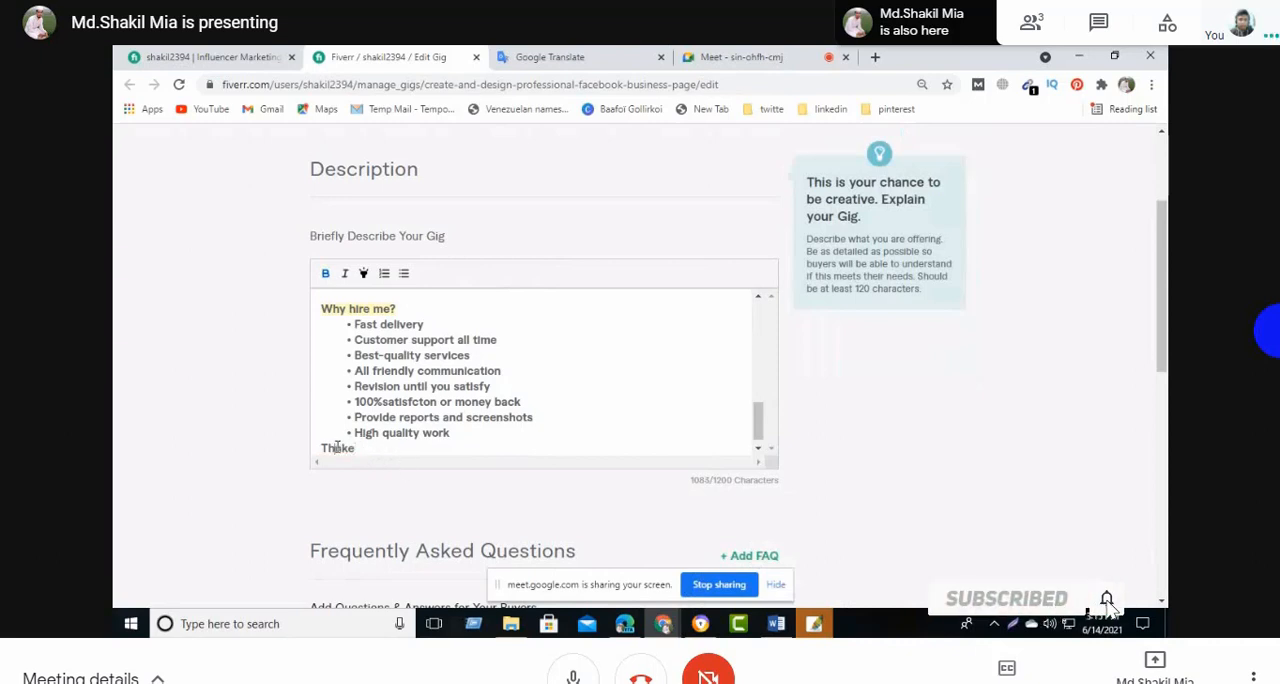
{"action": "key", "text": "Left"}
{"action": "key", "text": "Left"}
{"action": "key", "text": "Left"}
{"action": "type", "text": "a"}
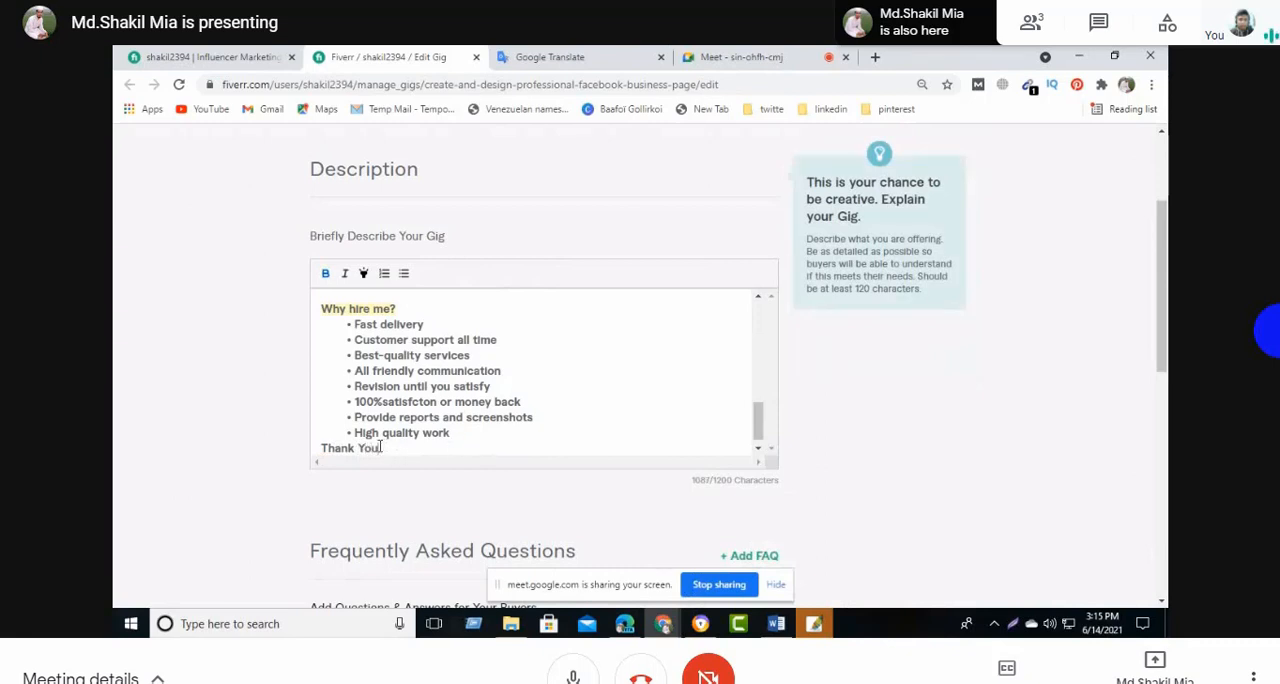
- Insert two blank lines between the "High quality work" bullet and the closing "Thank You" line
{"action": "scroll", "coordinate": [380, 447], "scroll_direction": "down", "scroll_amount": 1}
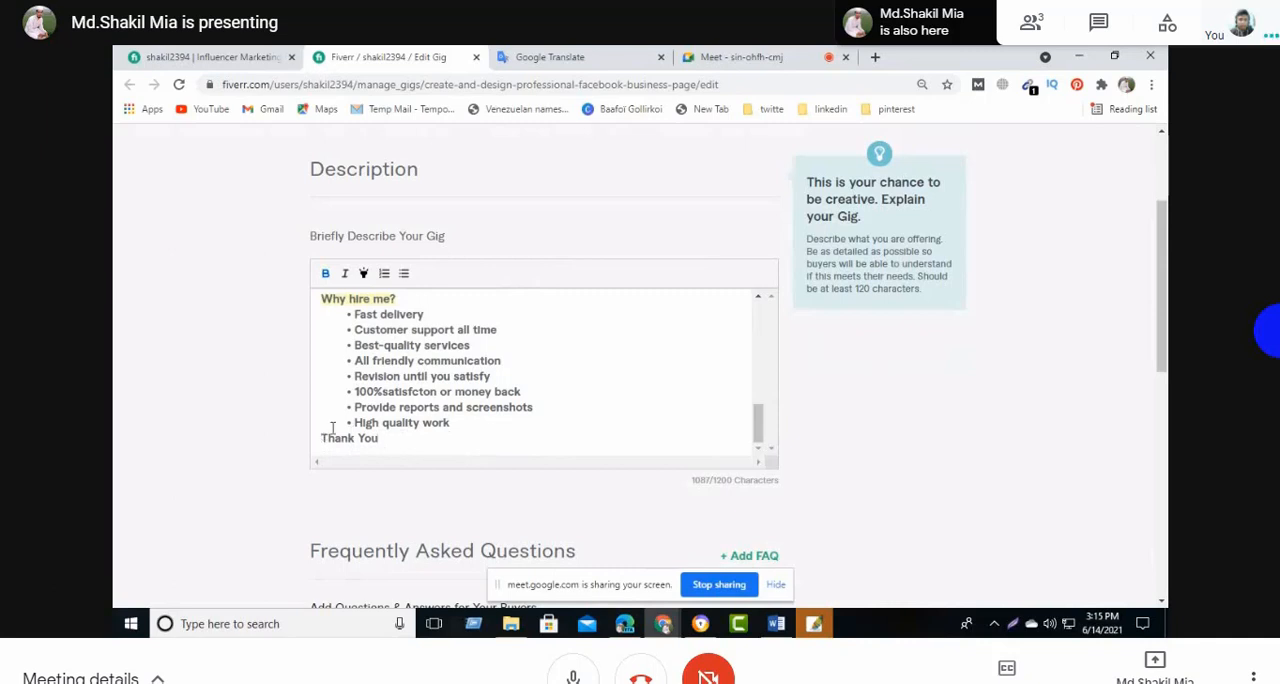
{"action": "key", "text": "Return"}
{"action": "key", "text": "Return"}
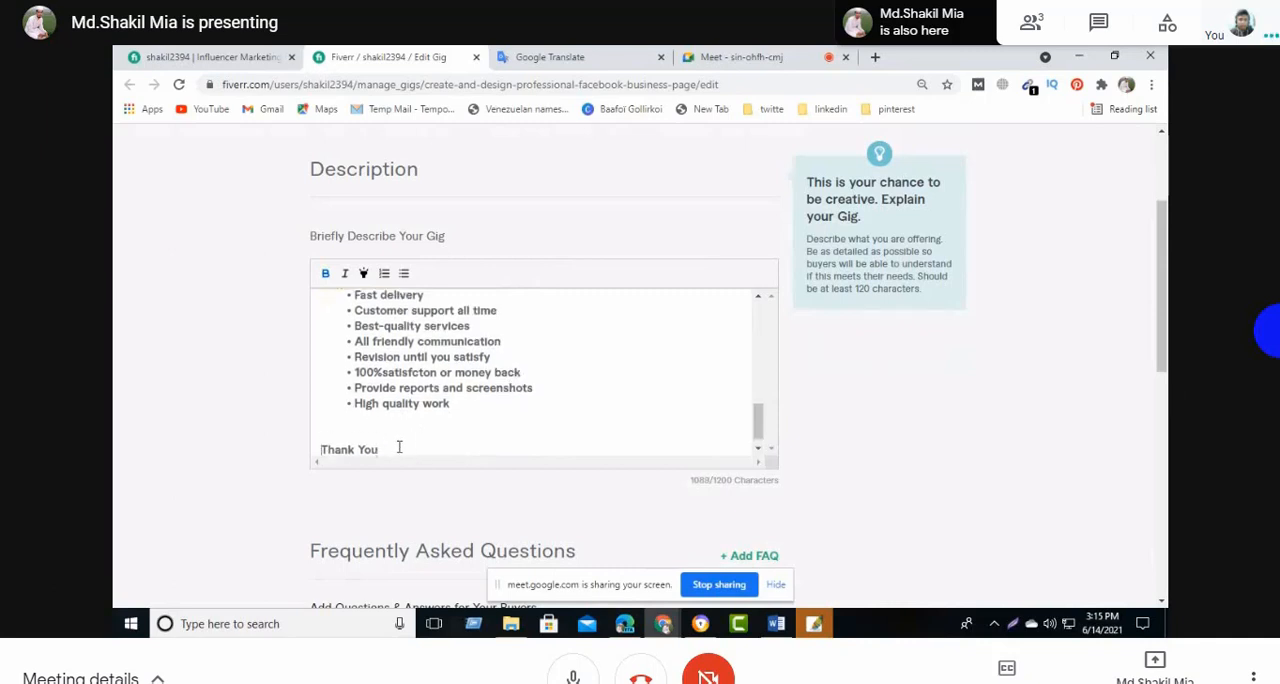
{"action": "left_click", "coordinate": [464, 445]}
{"action": "scroll", "coordinate": [460, 448], "scroll_direction": "down", "scroll_amount": 1}
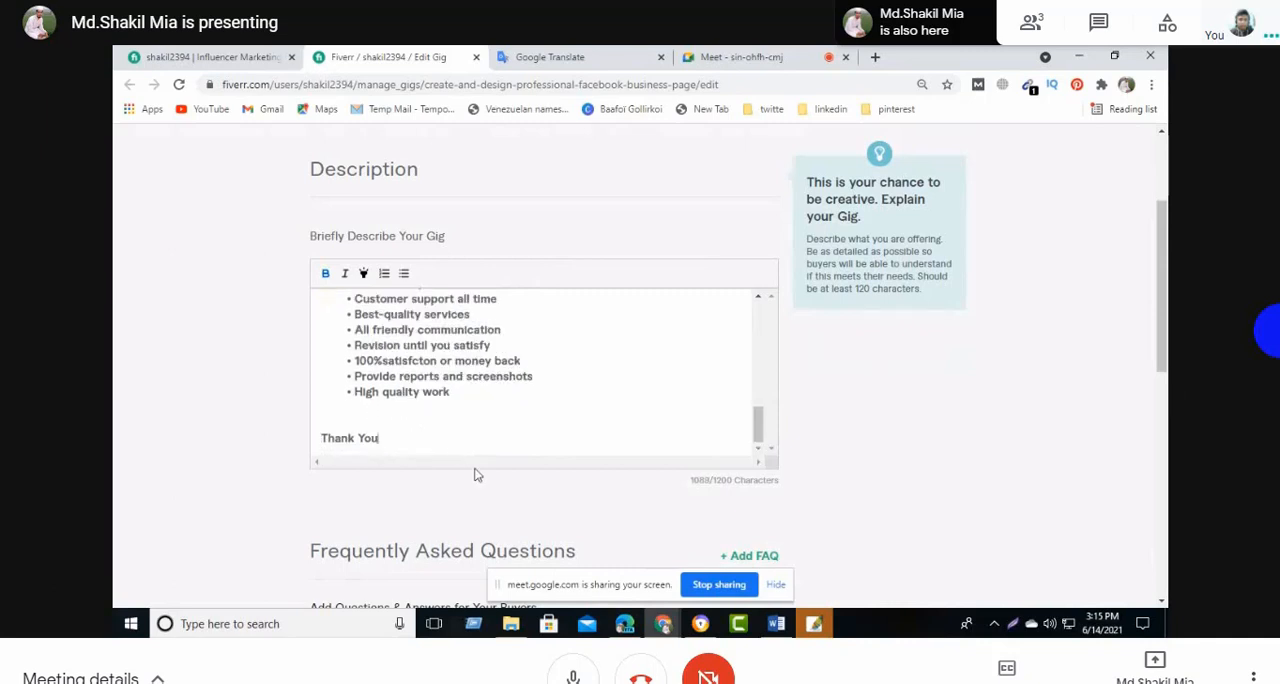
- Save the gig description without adding an FAQ, and continue to the buyer requirements
{"action": "scroll", "coordinate": [663, 546], "scroll_direction": "down", "scroll_amount": 4}
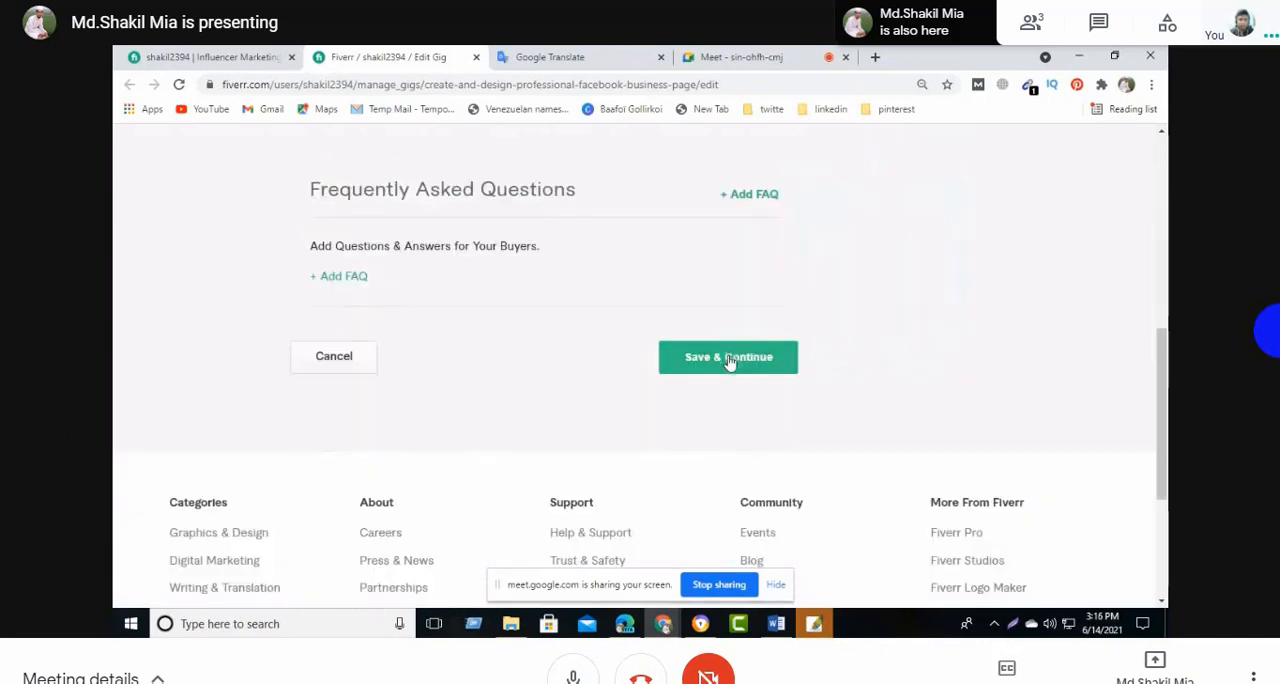
{"action": "left_click", "coordinate": [731, 360]}
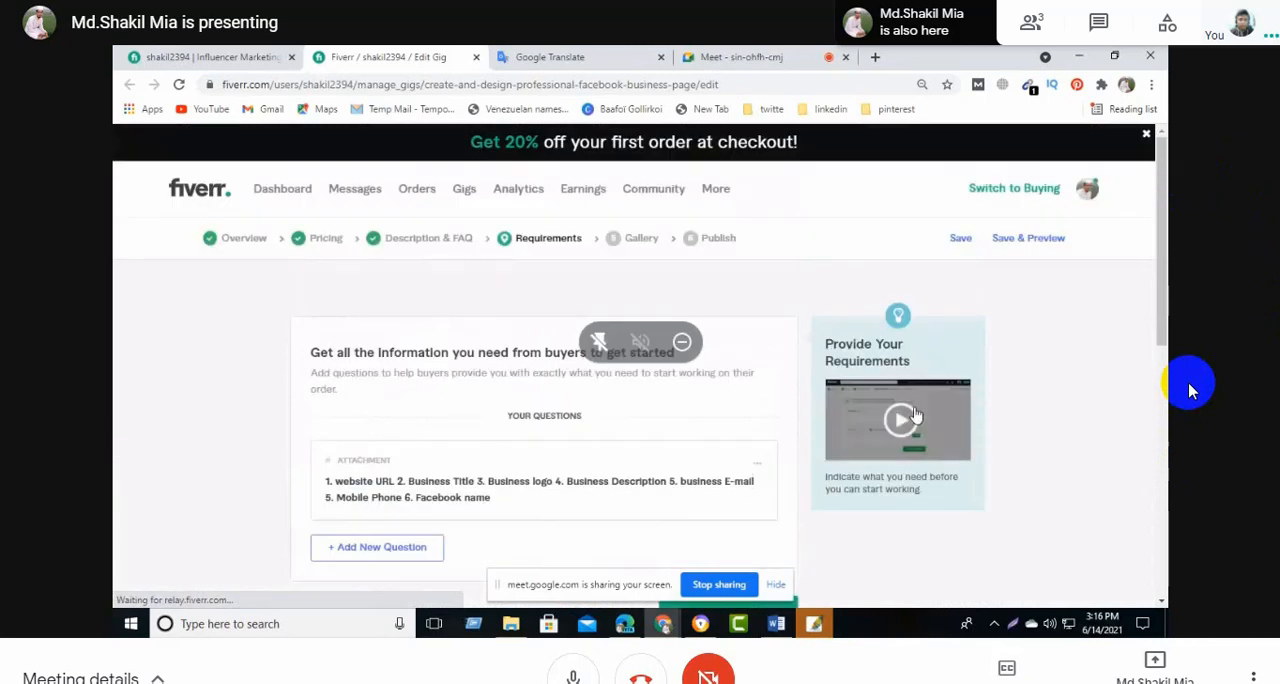
{"action": "scroll", "coordinate": [916, 397], "scroll_direction": "down", "scroll_amount": 2}
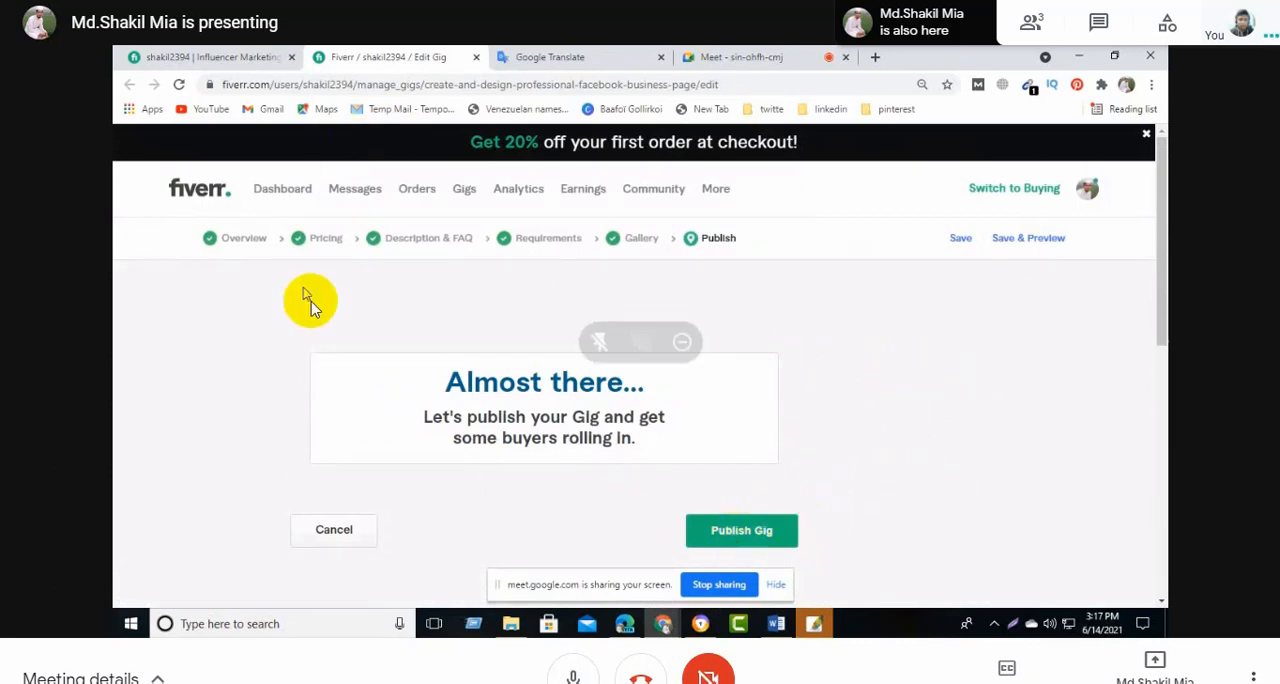
- Change the SEO title in the gig's Overview section to "professional facebook business page" and save the section
{"action": "left_click", "coordinate": [246, 241]}
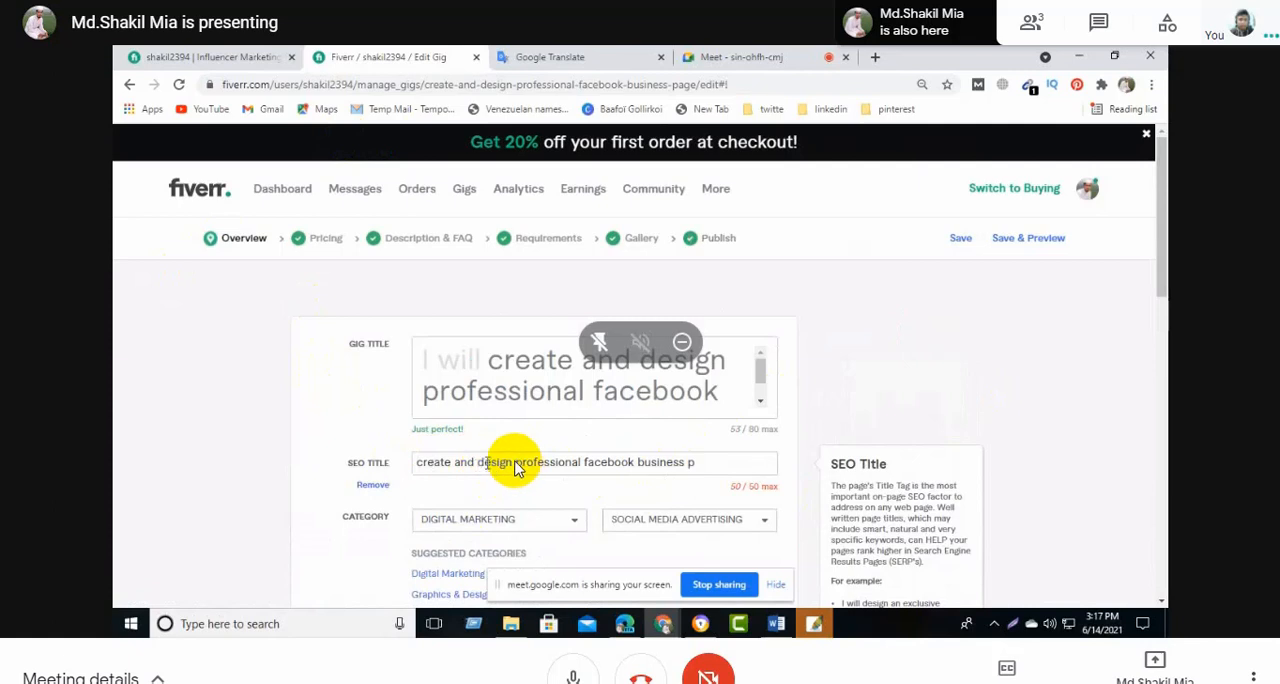
{"action": "left_click_drag", "start_coordinate": [514, 463], "coordinate": [415, 464]}
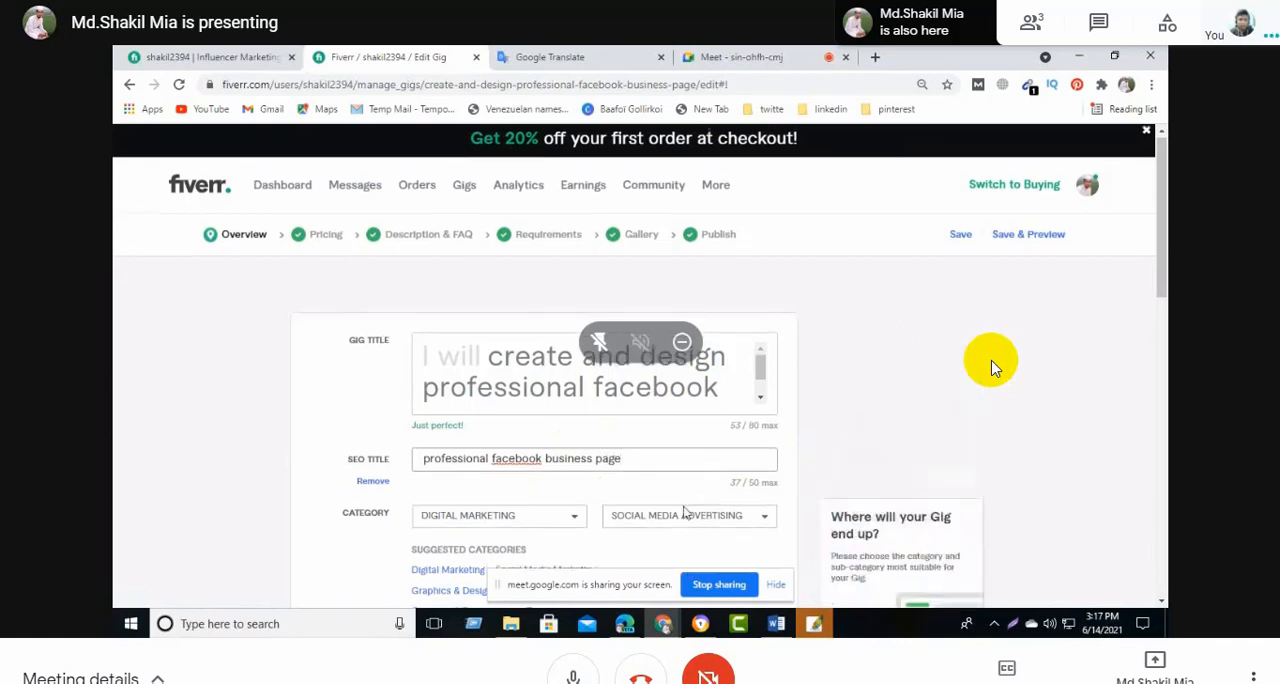
{"action": "scroll", "coordinate": [990, 368], "scroll_direction": "down", "scroll_amount": 3}
{"action": "scroll", "coordinate": [990, 368], "scroll_direction": "down", "scroll_amount": 10}
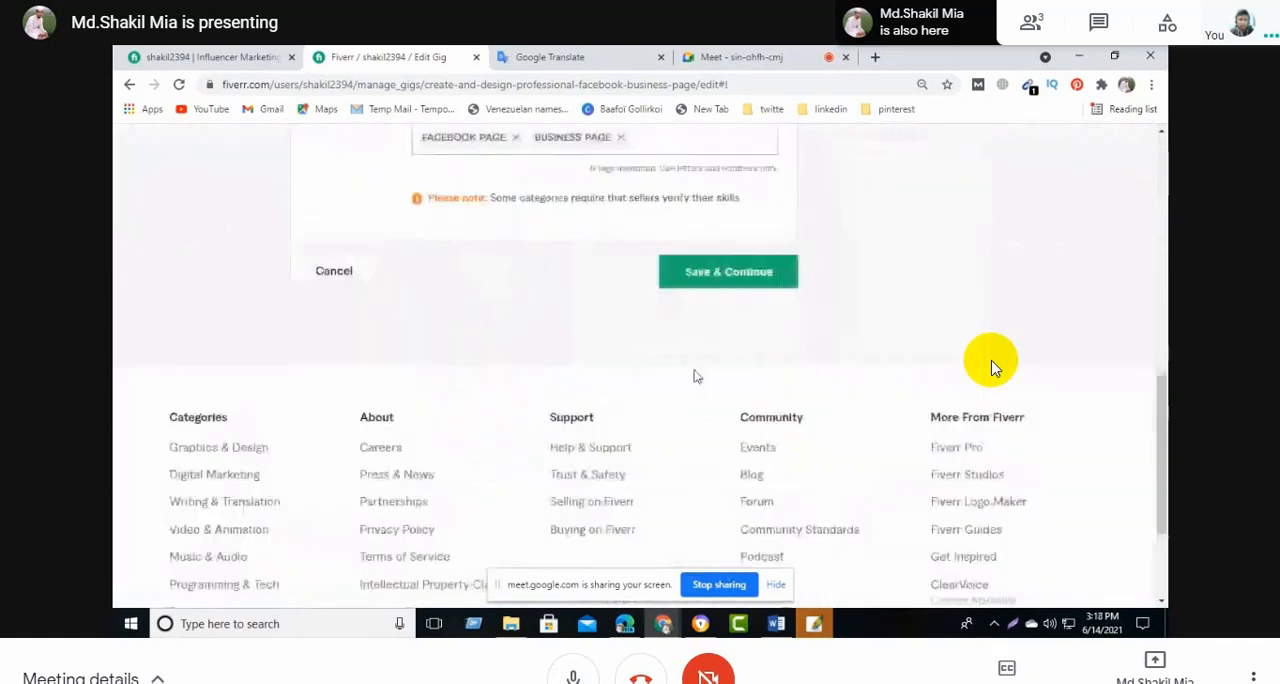
{"action": "scroll", "coordinate": [990, 368], "scroll_direction": "up", "scroll_amount": 3}
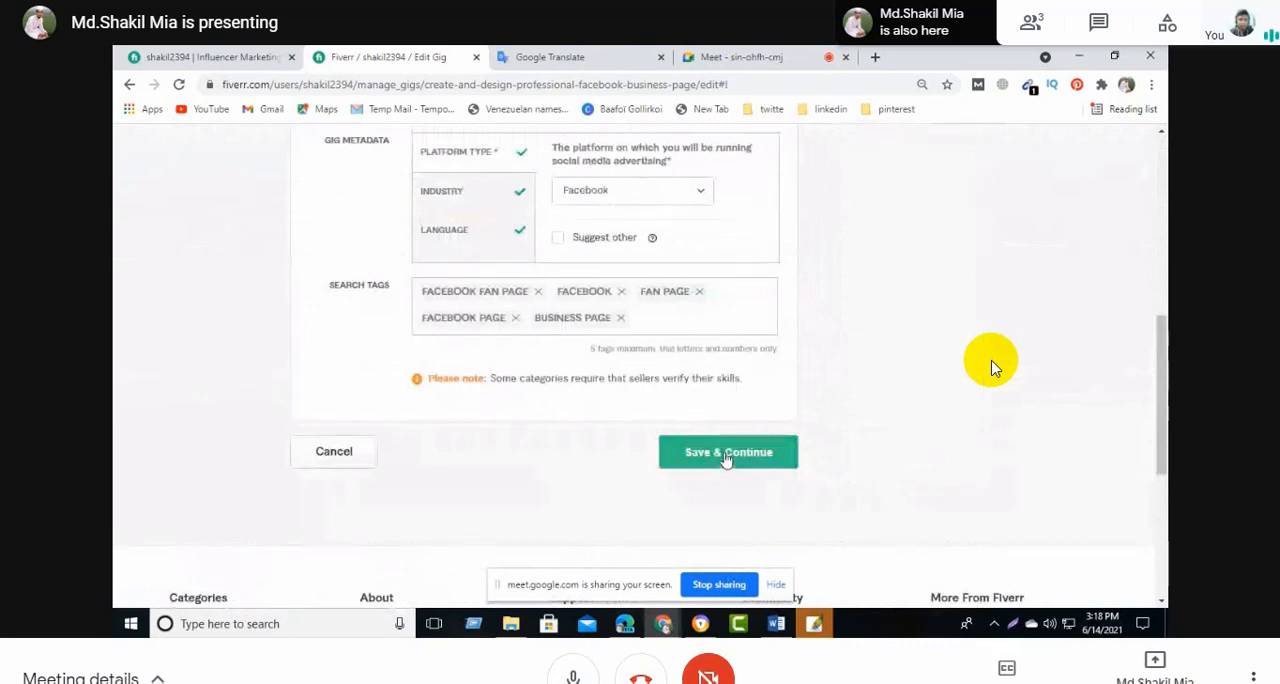
{"action": "left_click", "coordinate": [726, 455]}
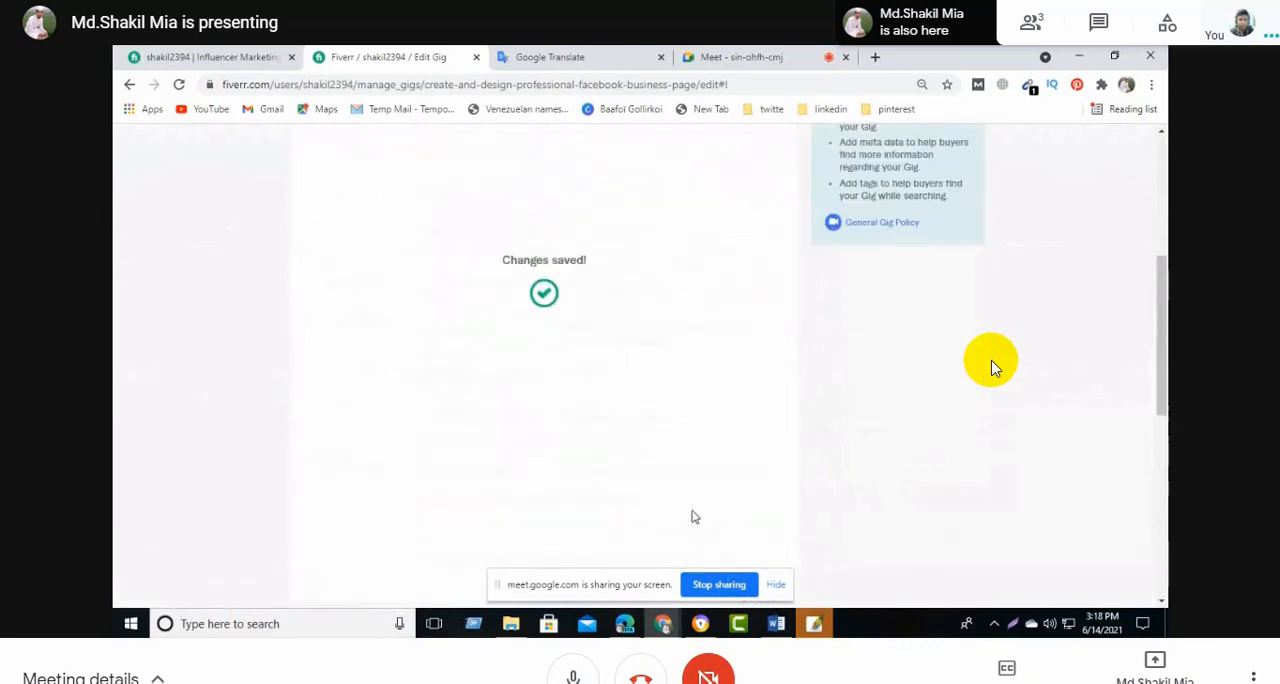
- Go from the Pricing section to the Publish section and publish the gig
{"action": "scroll", "coordinate": [716, 498], "scroll_direction": "down", "scroll_amount": 3}
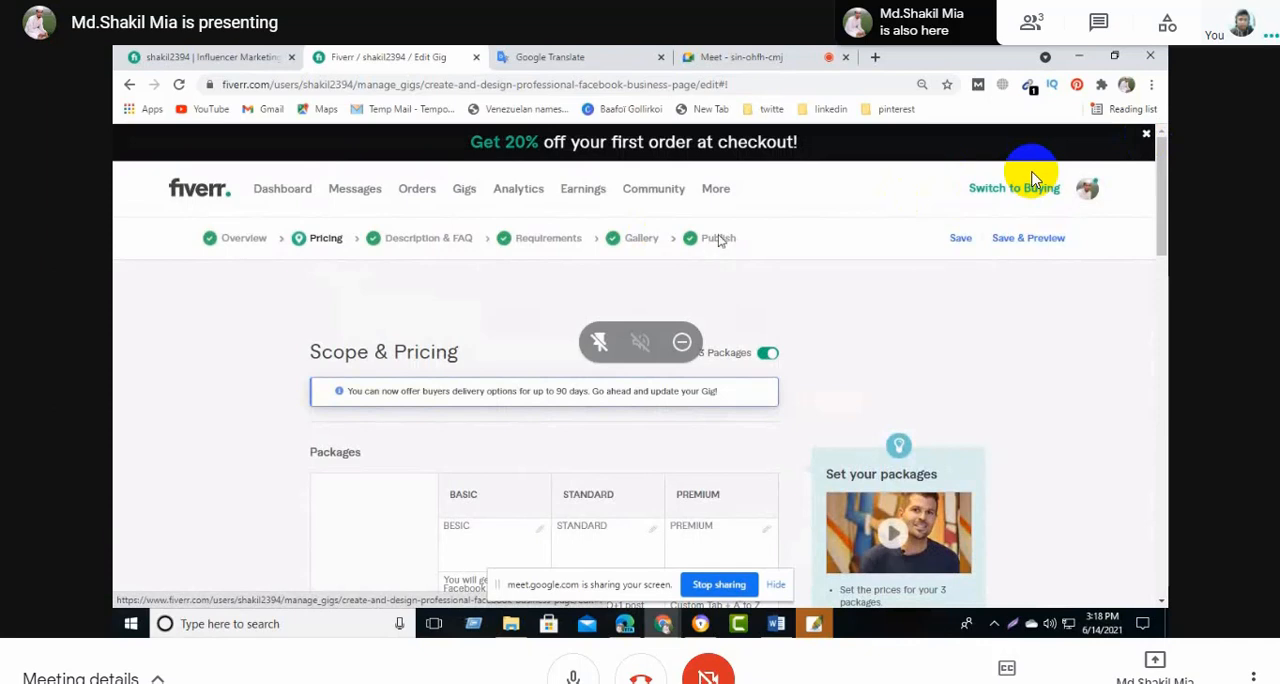
{"action": "left_click", "coordinate": [718, 240]}
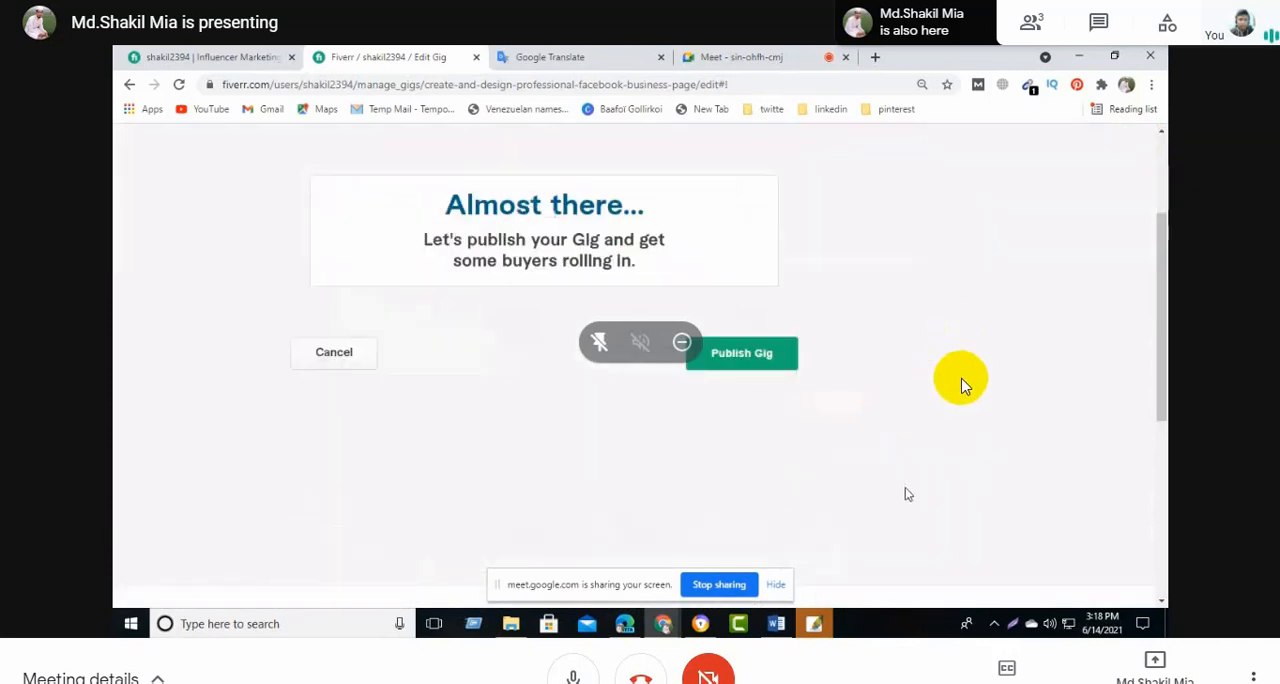
{"action": "left_click", "coordinate": [745, 352]}
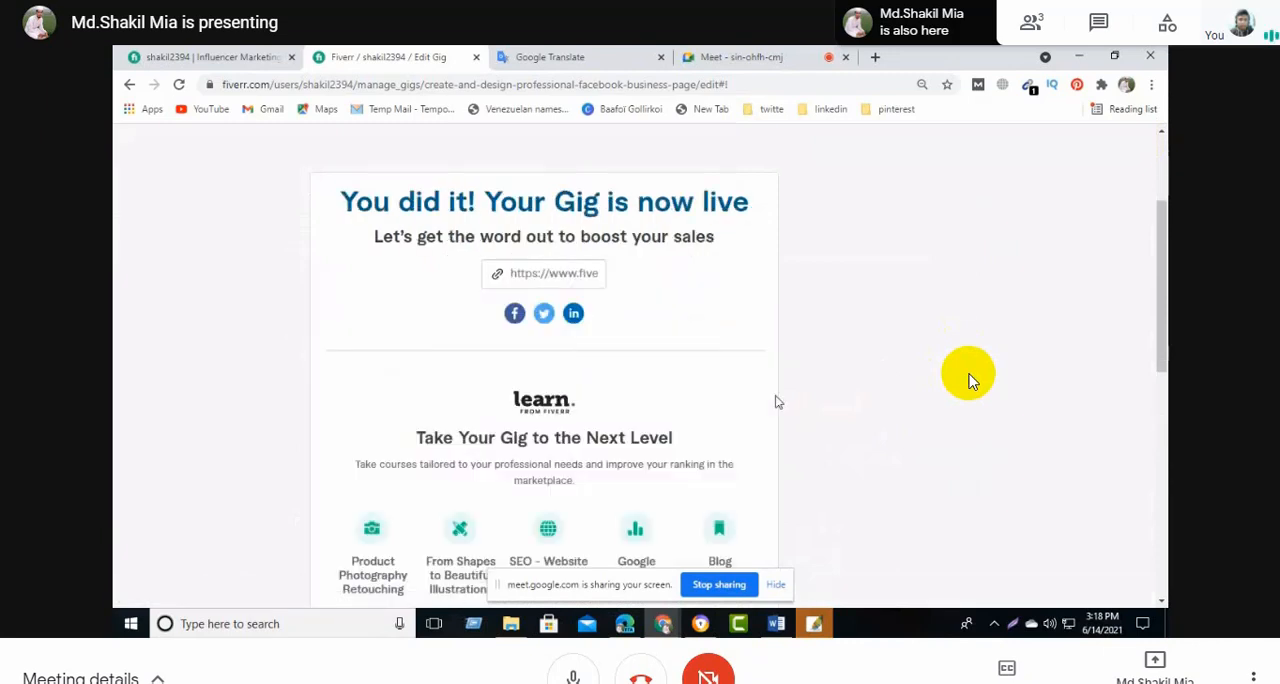
- Look over the sharing and course suggestions for the published gig, and finish to return to the gig management page
{"action": "scroll", "coordinate": [774, 402], "scroll_direction": "down", "scroll_amount": 2}
{"action": "scroll", "coordinate": [829, 485], "scroll_direction": "up", "scroll_amount": 2}
{"action": "scroll", "coordinate": [840, 472], "scroll_direction": "down", "scroll_amount": 2}
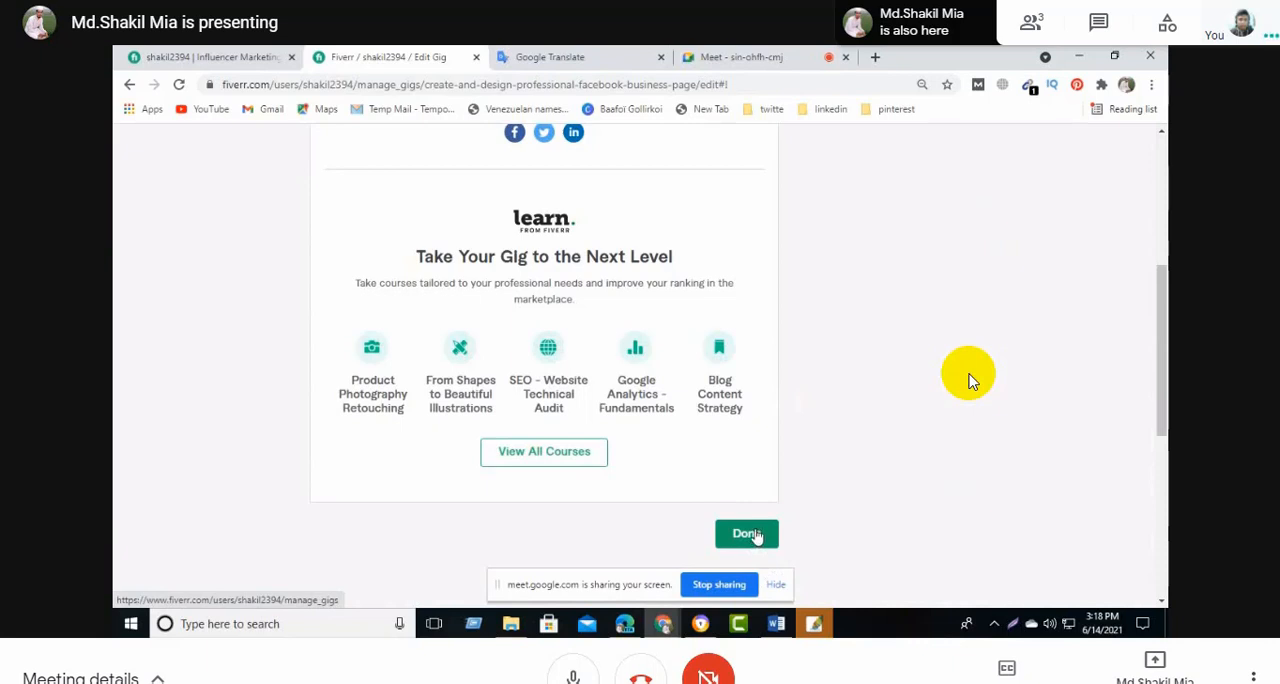
{"action": "left_click", "coordinate": [747, 534]}
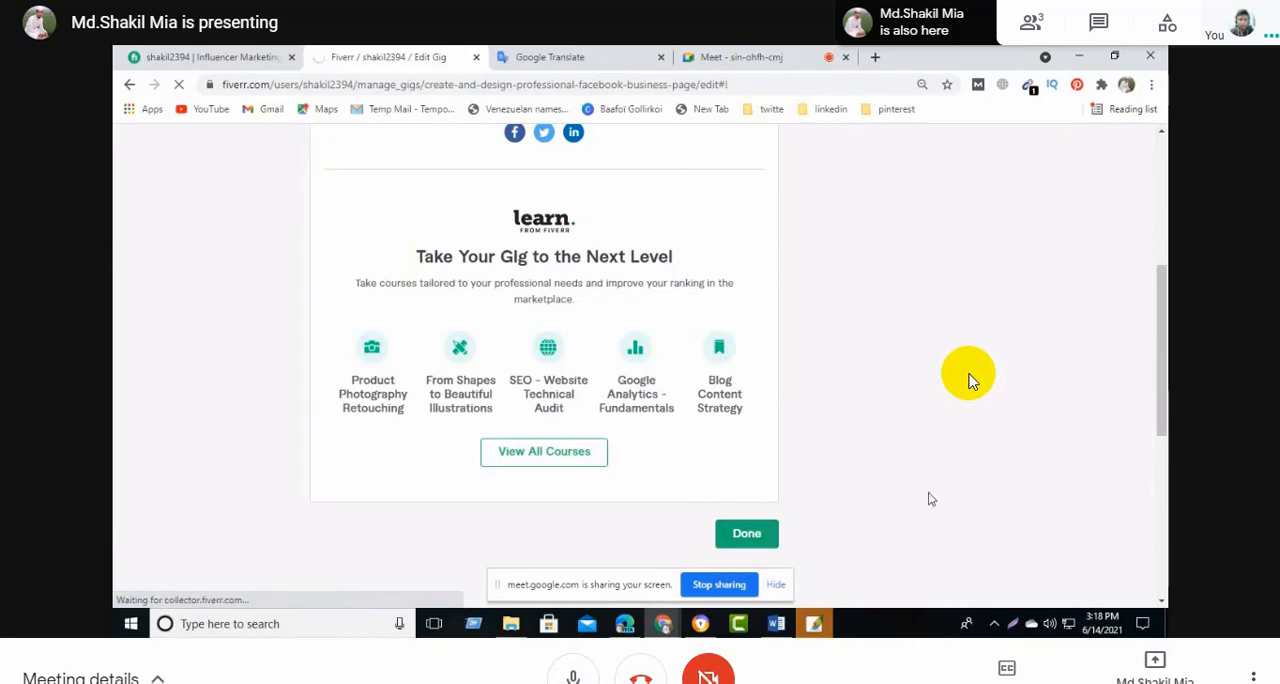